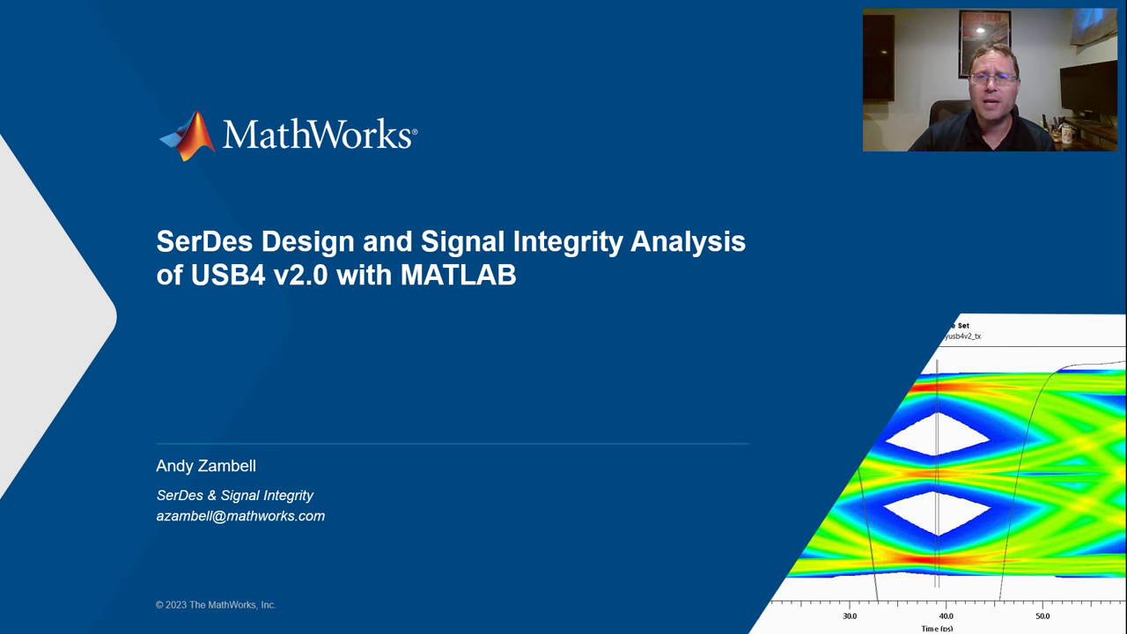
Advance to slide 2, the Agenda listing workflow, USB4 2.0 IBIS-AMI demo, summary and resources.
key(Right)
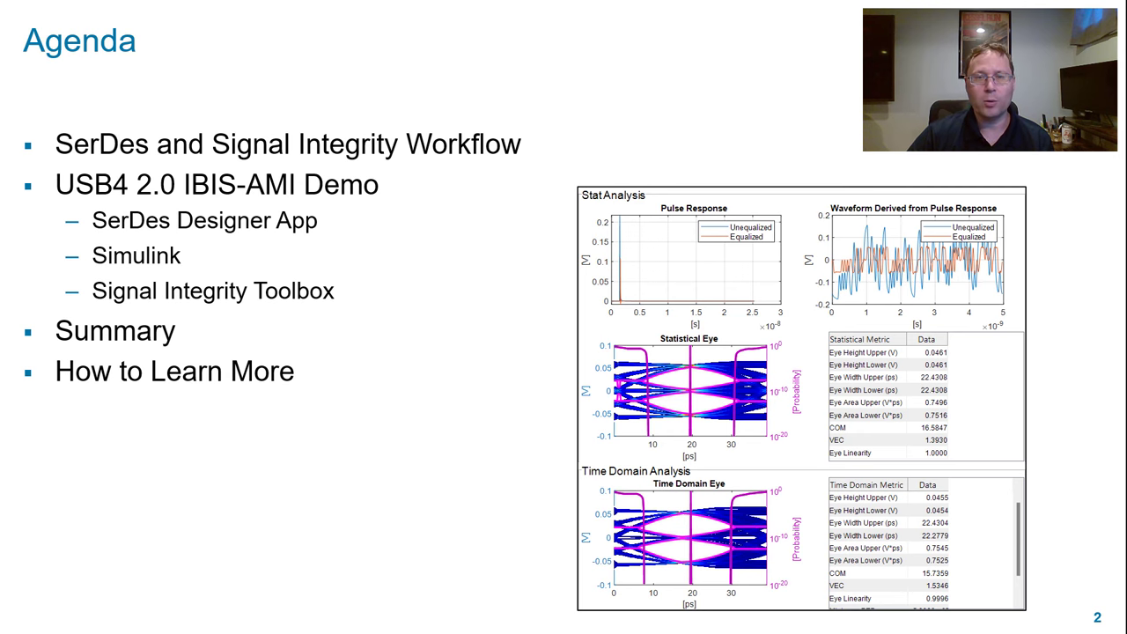
Advance the presentation to the workflow slide.
key(Right)
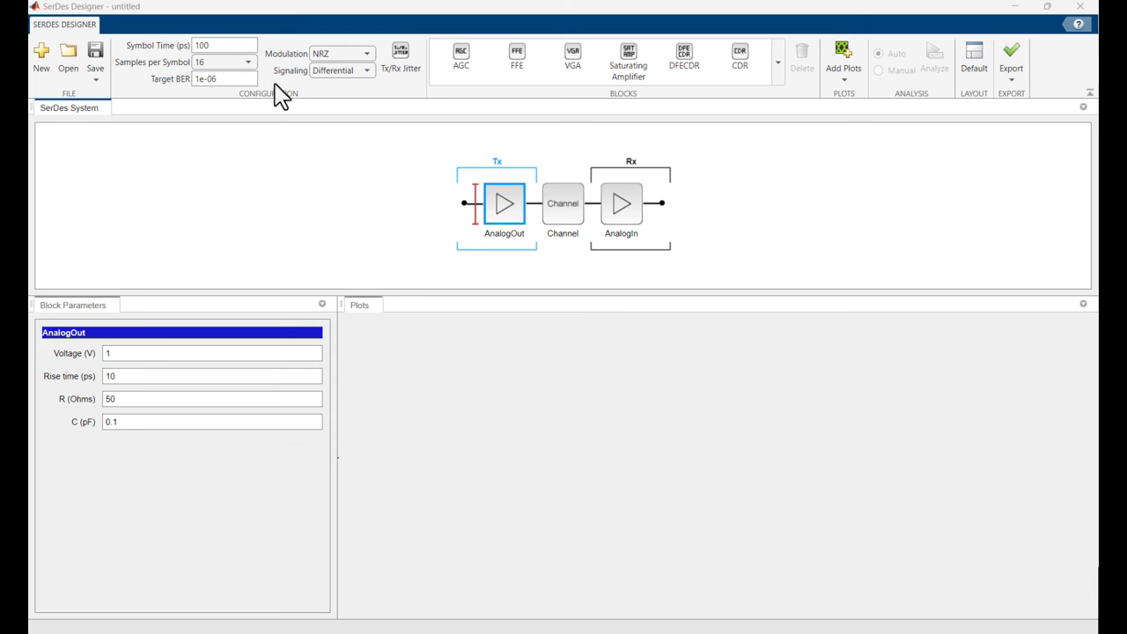
click(777, 66)
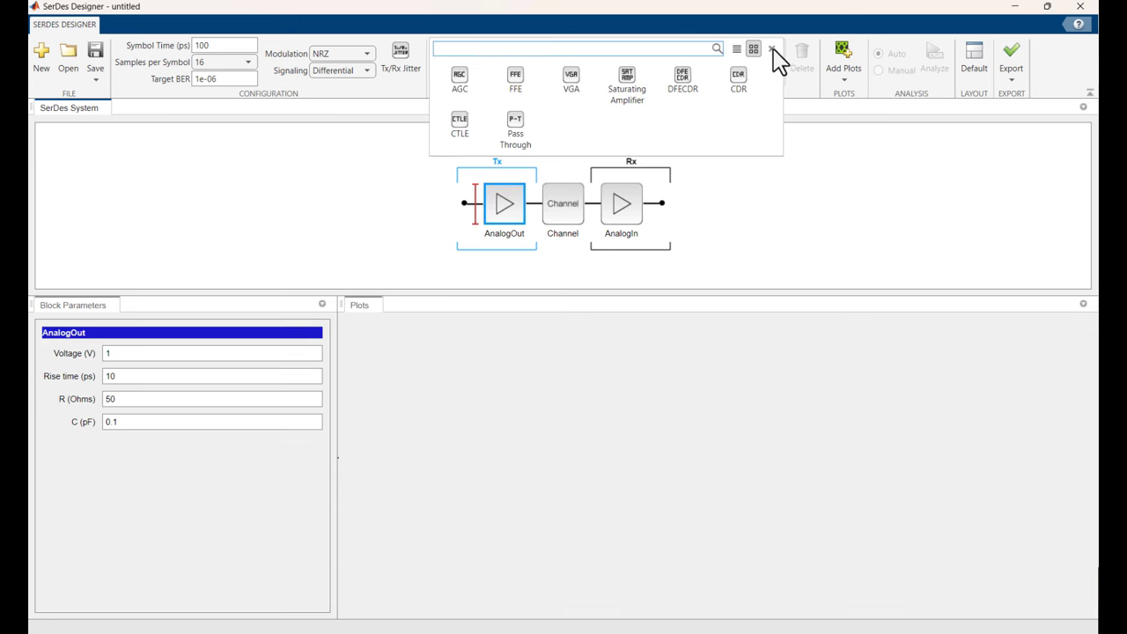
click(771, 49)
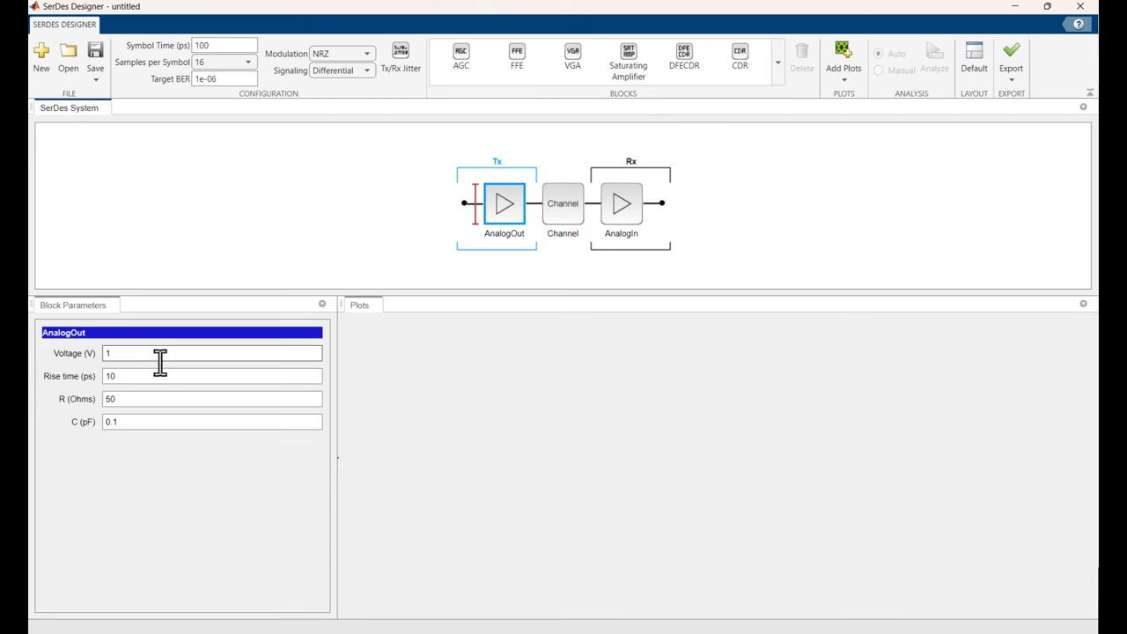
click(846, 82)
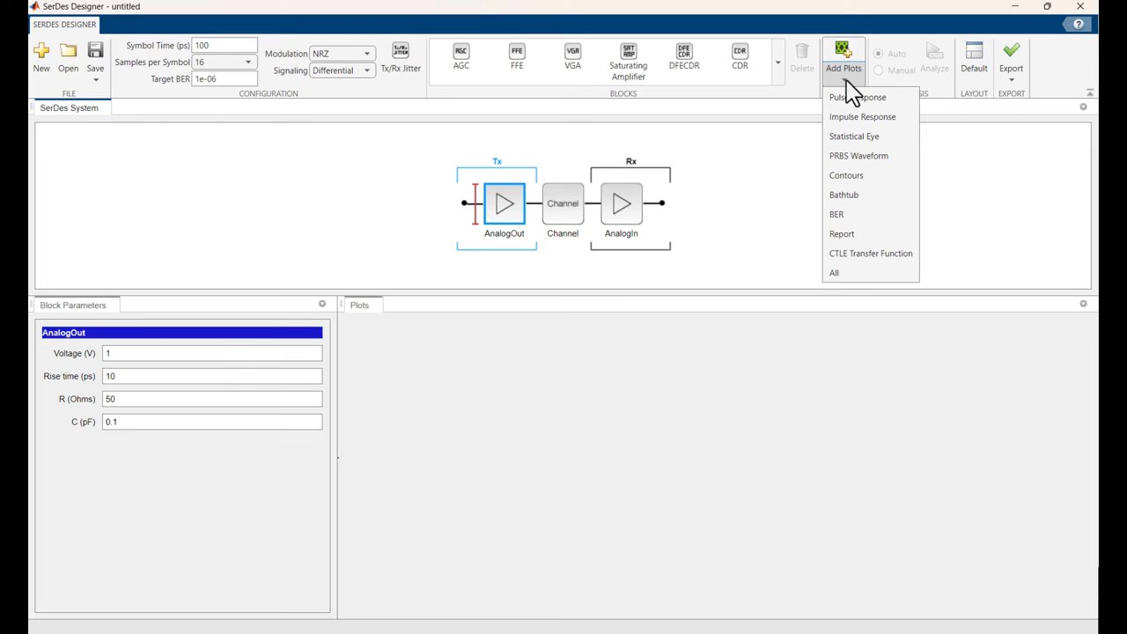
click(846, 82)
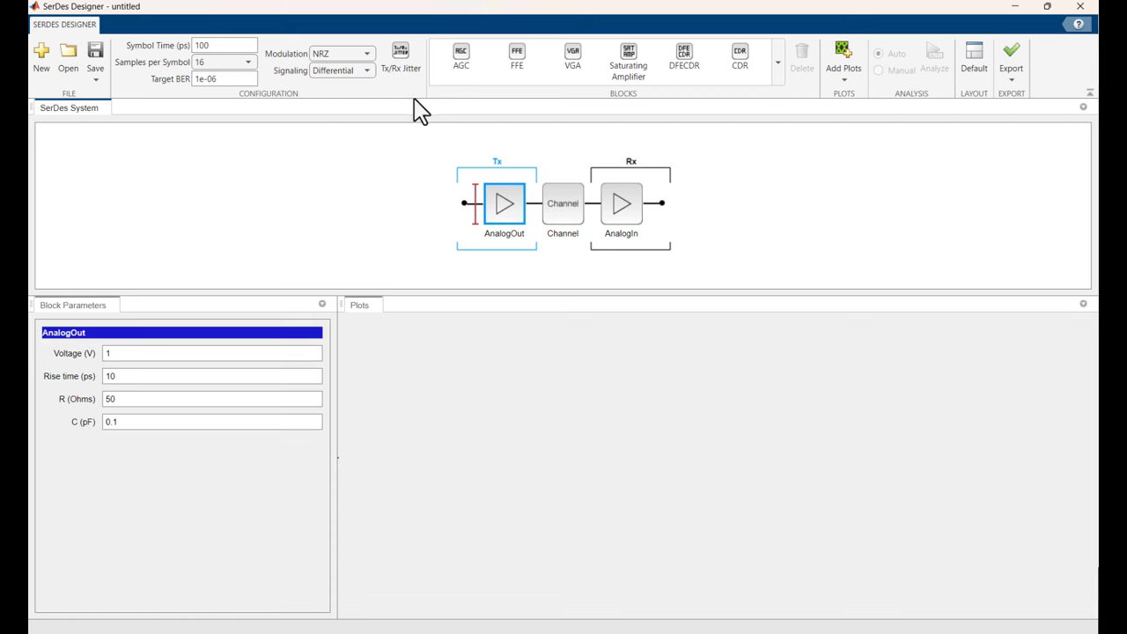
Enter a 39.062 ps symbol time, choose PAM3 modulation and 32 samples per symbol.
double_click(220, 46)
text(39.062)
click(367, 55)
click(373, 67)
click(368, 57)
click(363, 87)
click(254, 66)
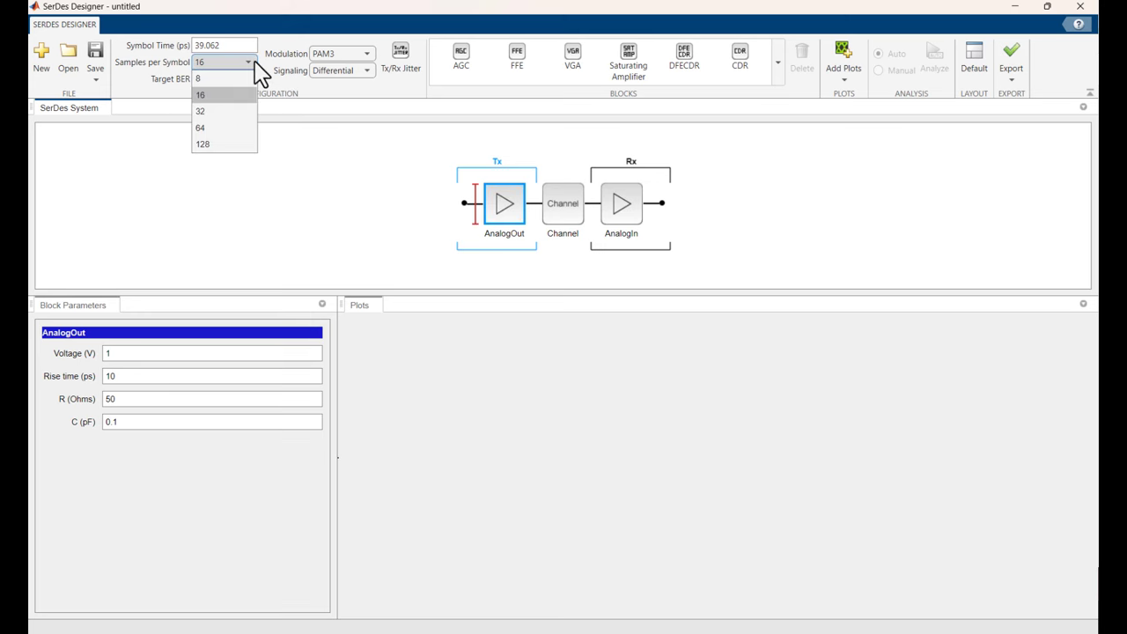
click(236, 125)
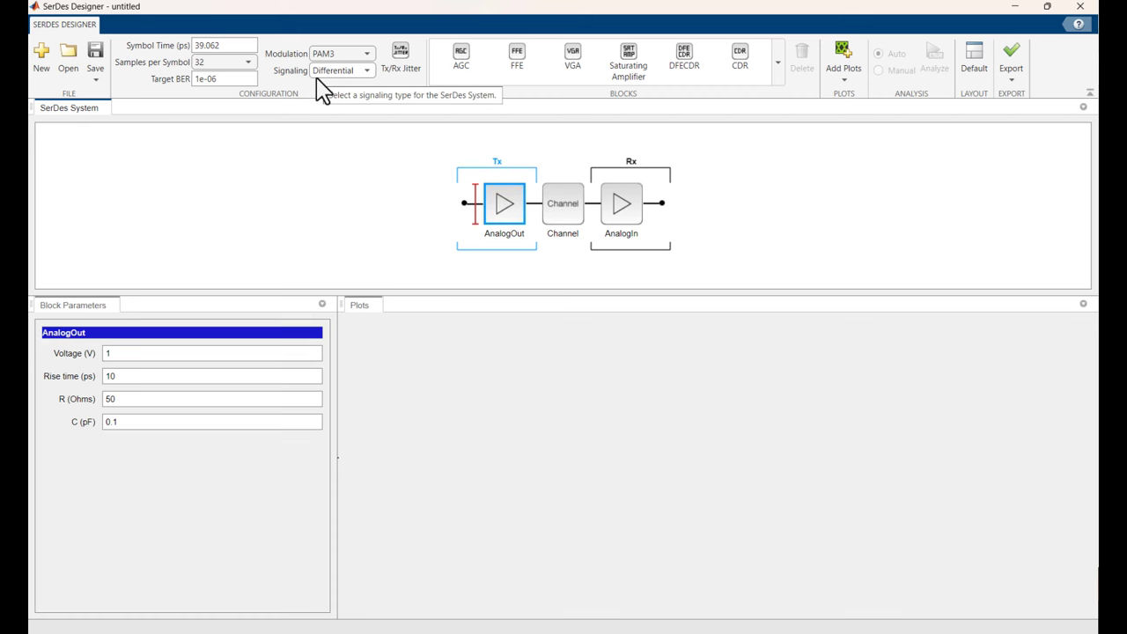
click(242, 80)
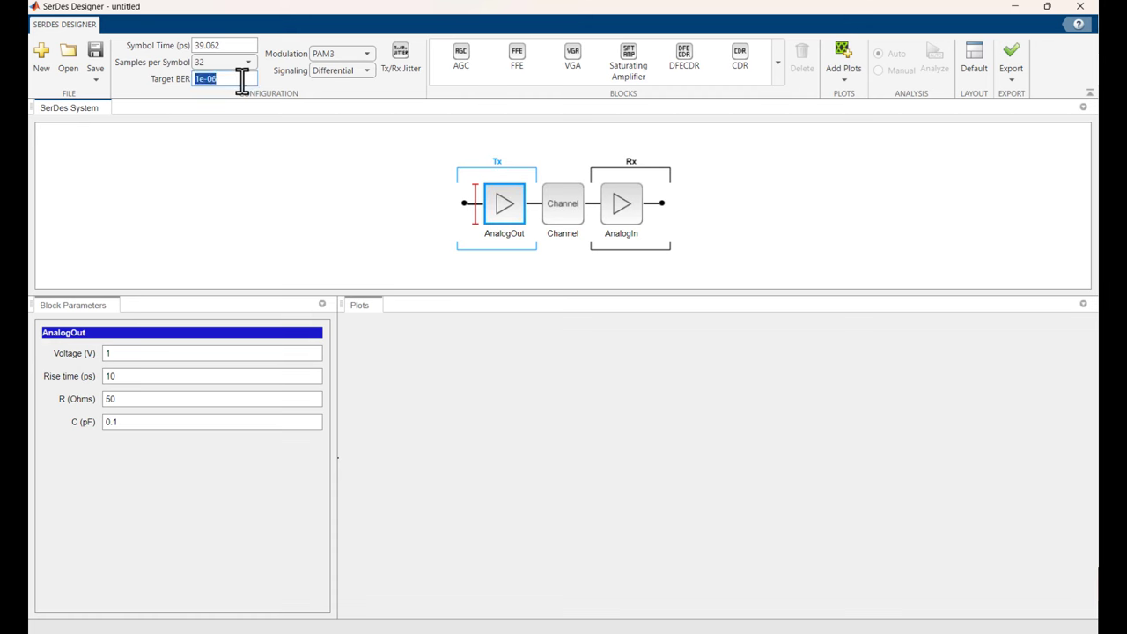
Enter 1.57e-8 in the Target BER field.
text(1.)
text(e-8)
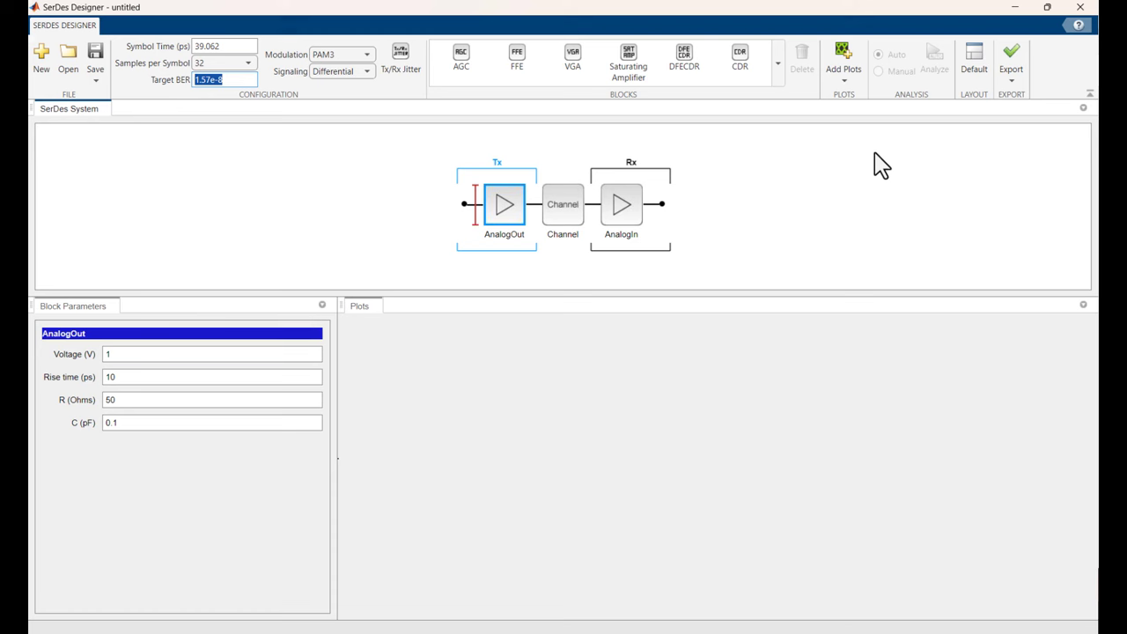
Insert an FFE on the transmit side, then CTLE, CTLE2 and DFECDR after the receive AnalogIn.
click(777, 64)
click(516, 81)
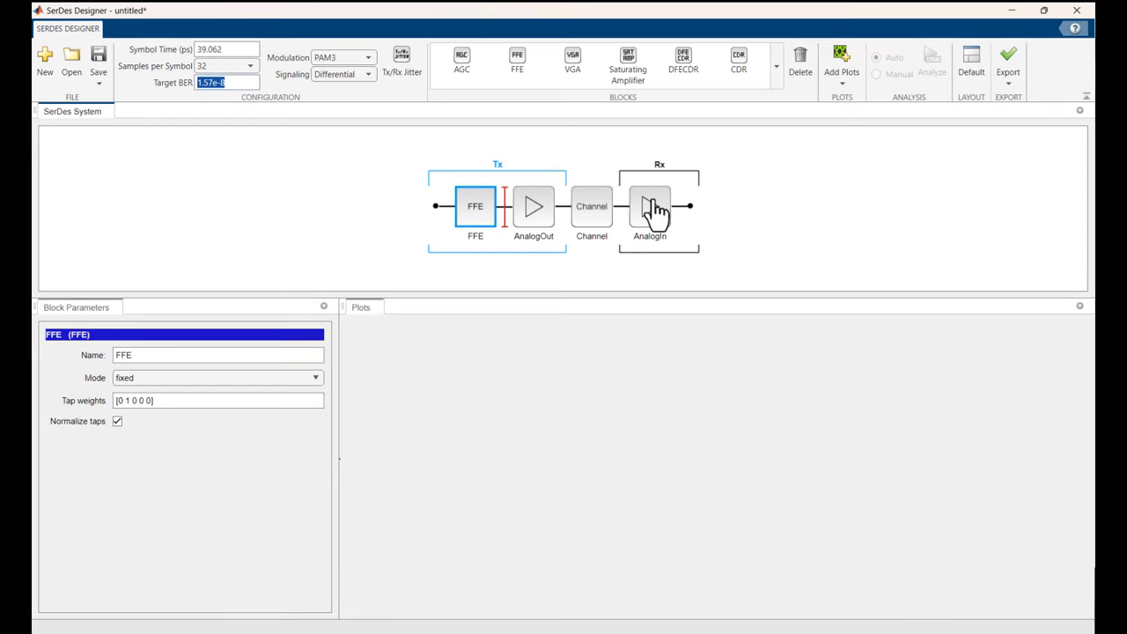
click(651, 208)
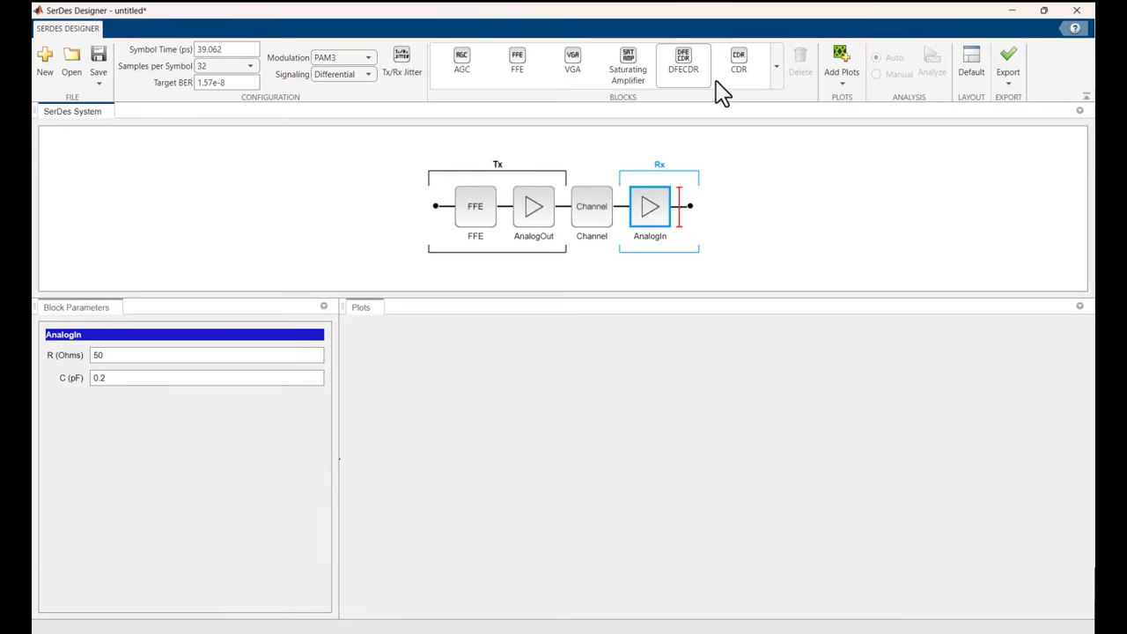
click(775, 70)
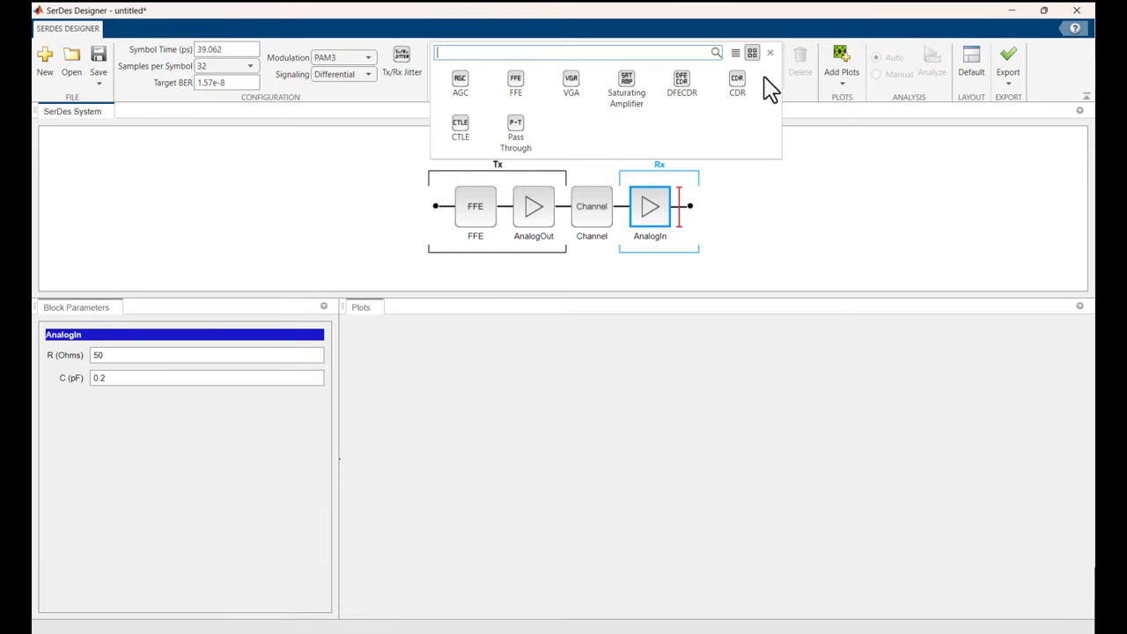
click(471, 129)
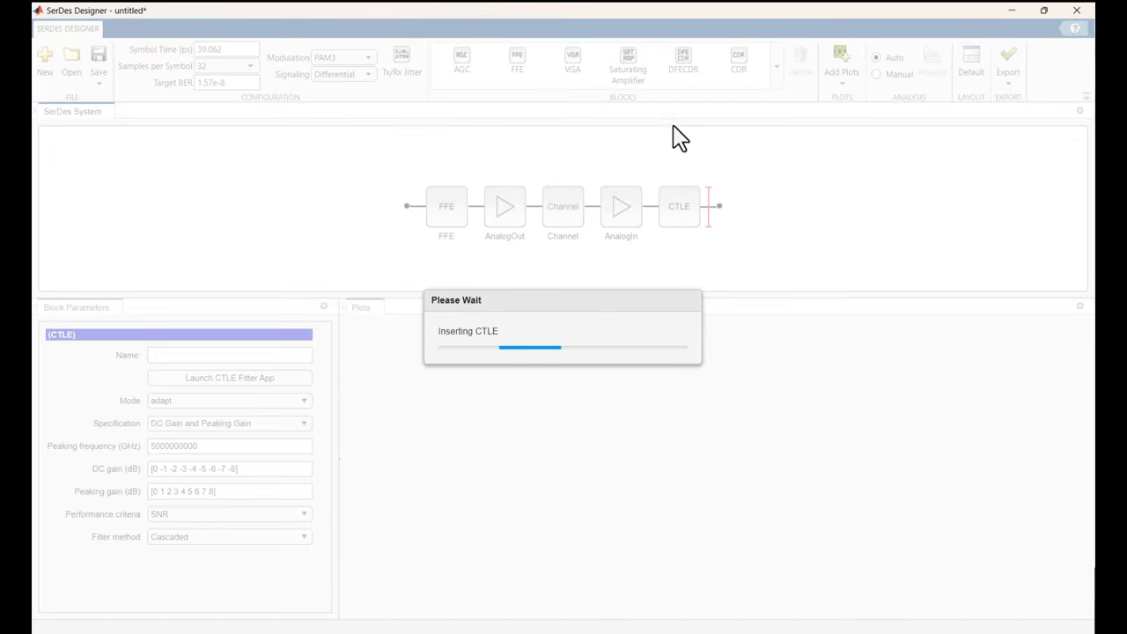
click(778, 76)
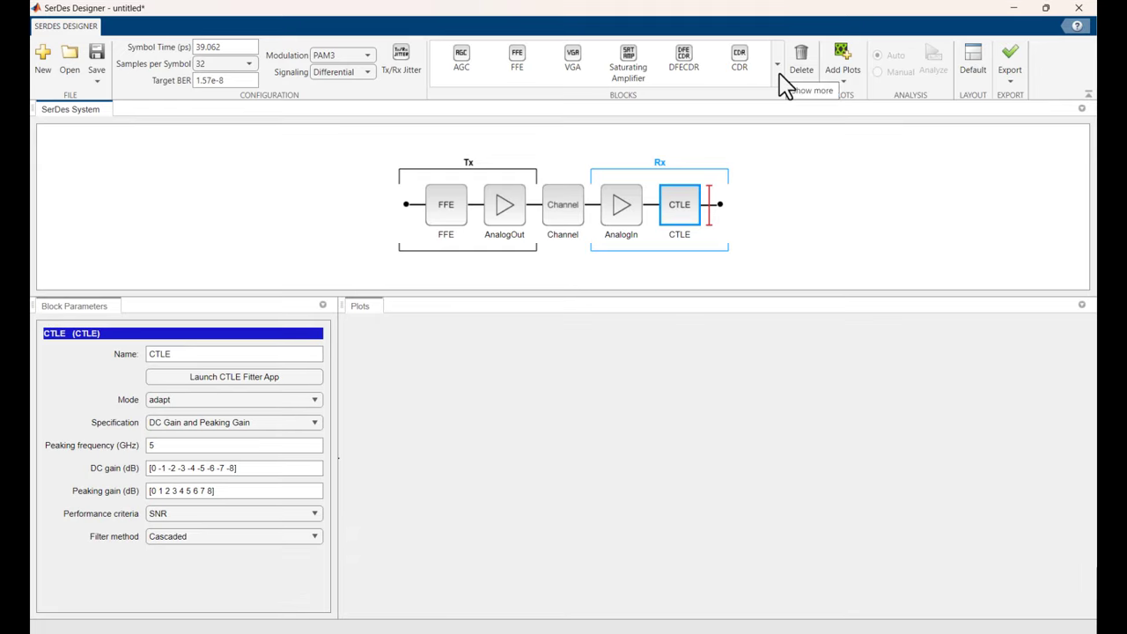
key(Return)
click(778, 76)
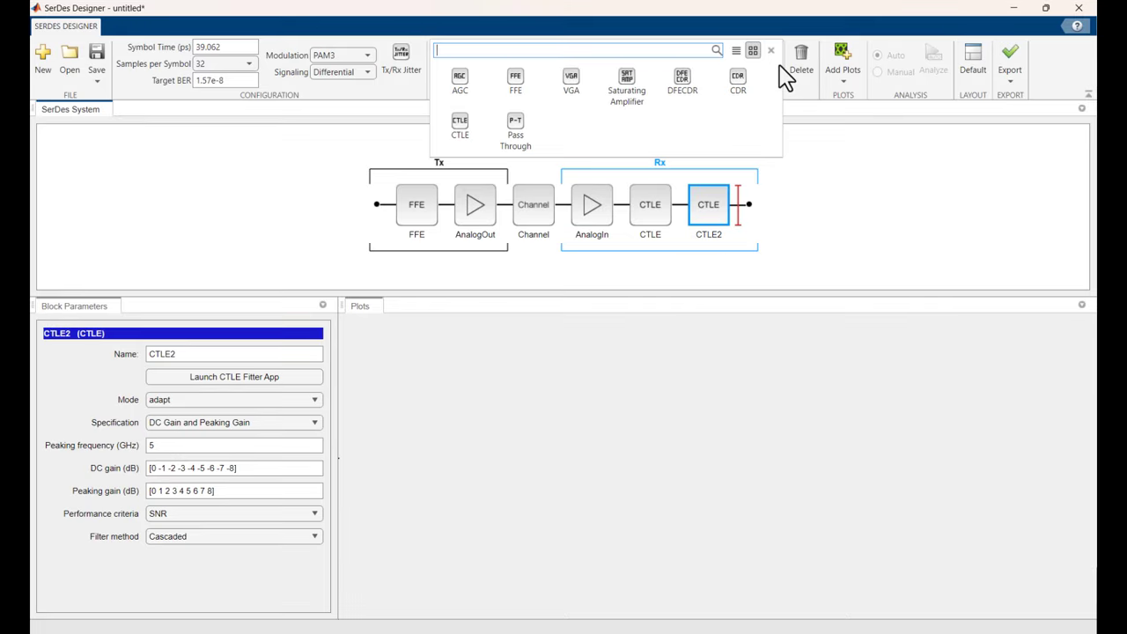
click(684, 79)
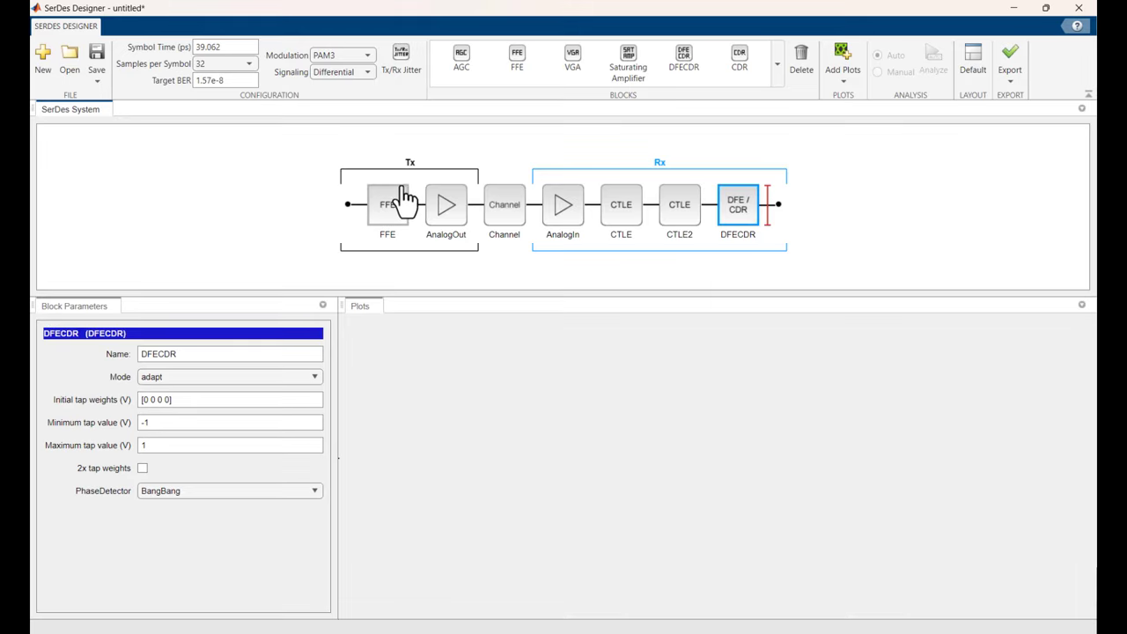
Edit the transmit FFE tap weights to [0 0 1 0], leaving the mode fixed.
click(406, 190)
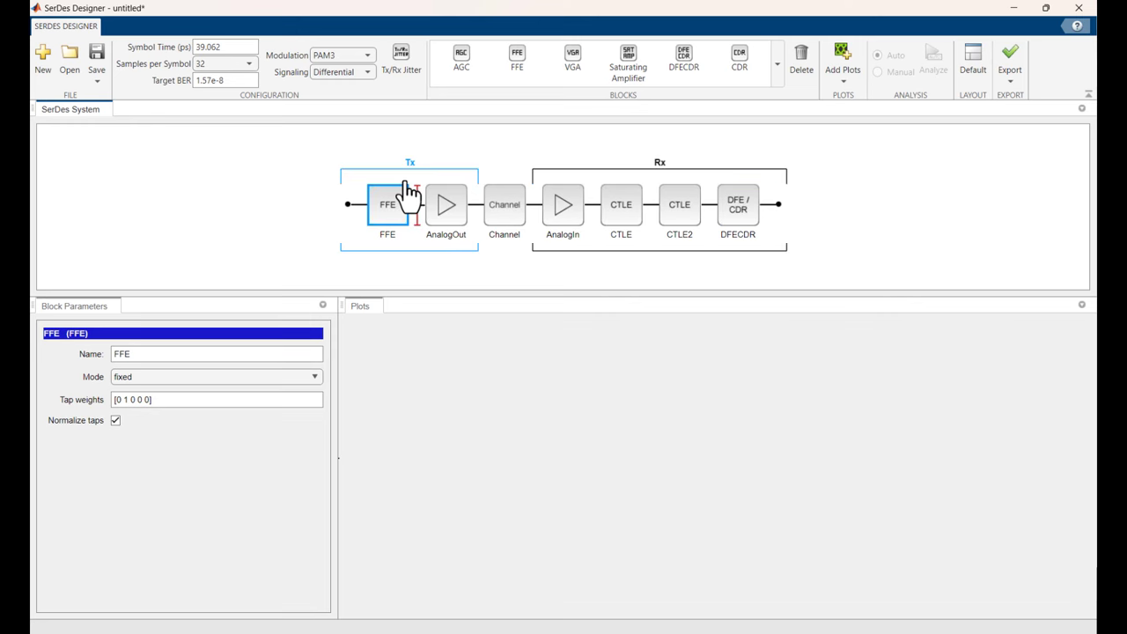
click(129, 400)
drag(129, 400, 141, 400)
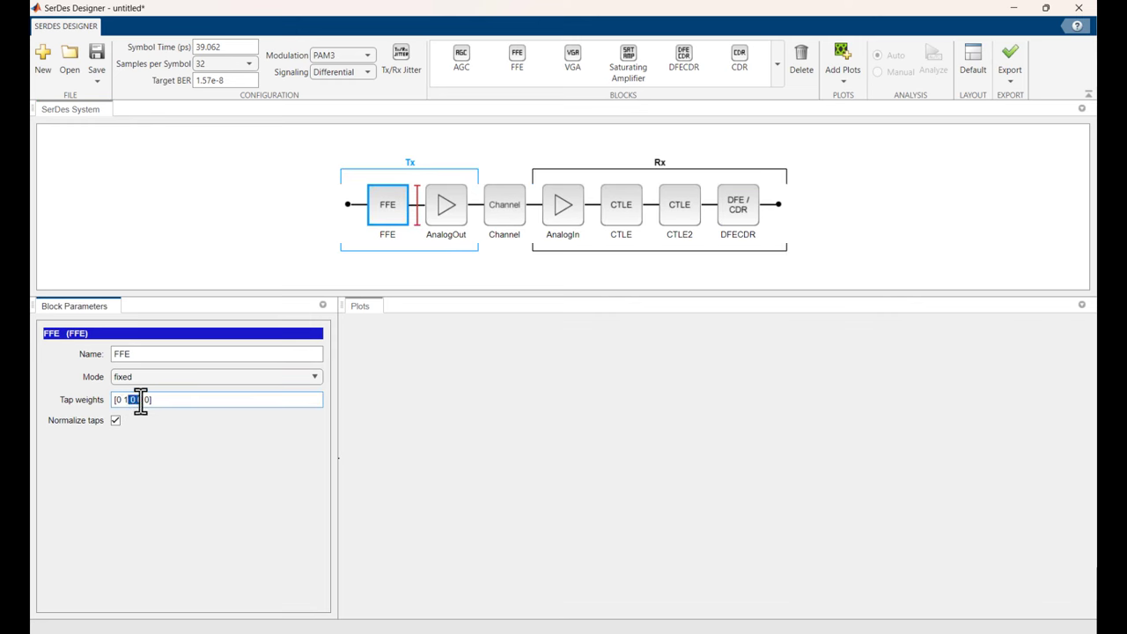
key(BackSpace)
text(0)
click(316, 382)
click(317, 382)
click(317, 382)
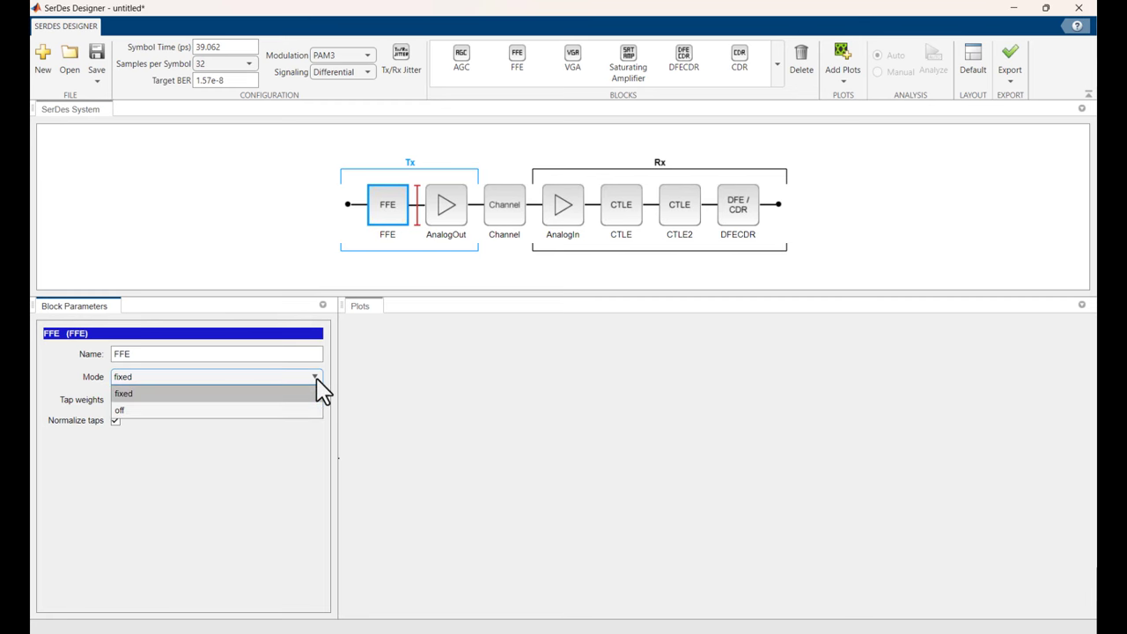
click(321, 392)
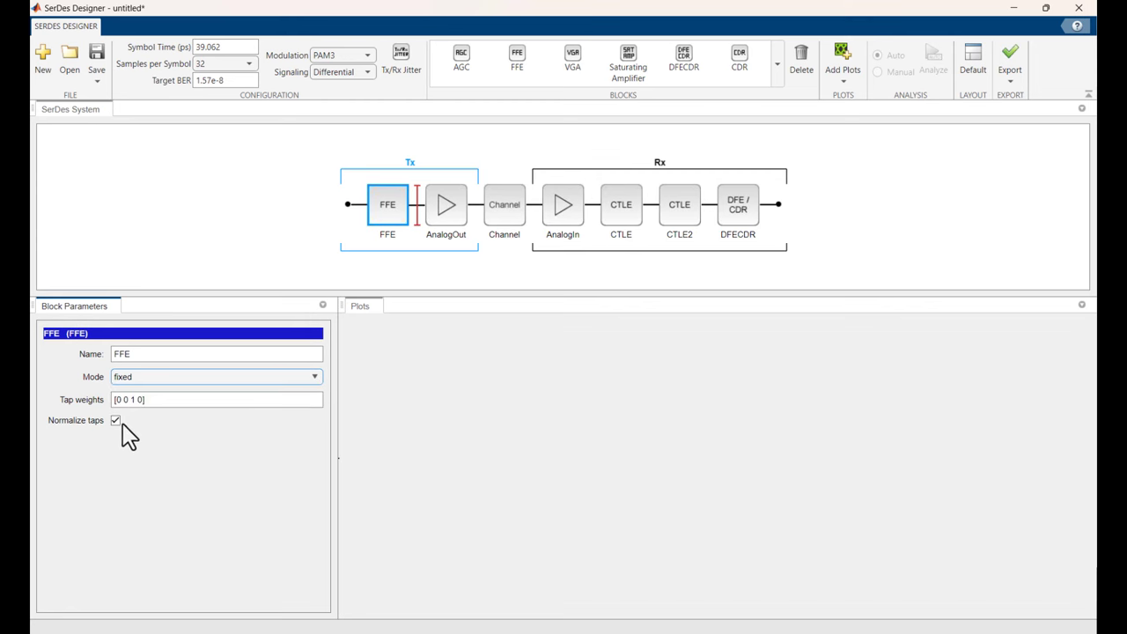
Set the transmit AnalogOut to 0.4 V, 7.8125 ps rise time and 42.5 ohms.
click(448, 212)
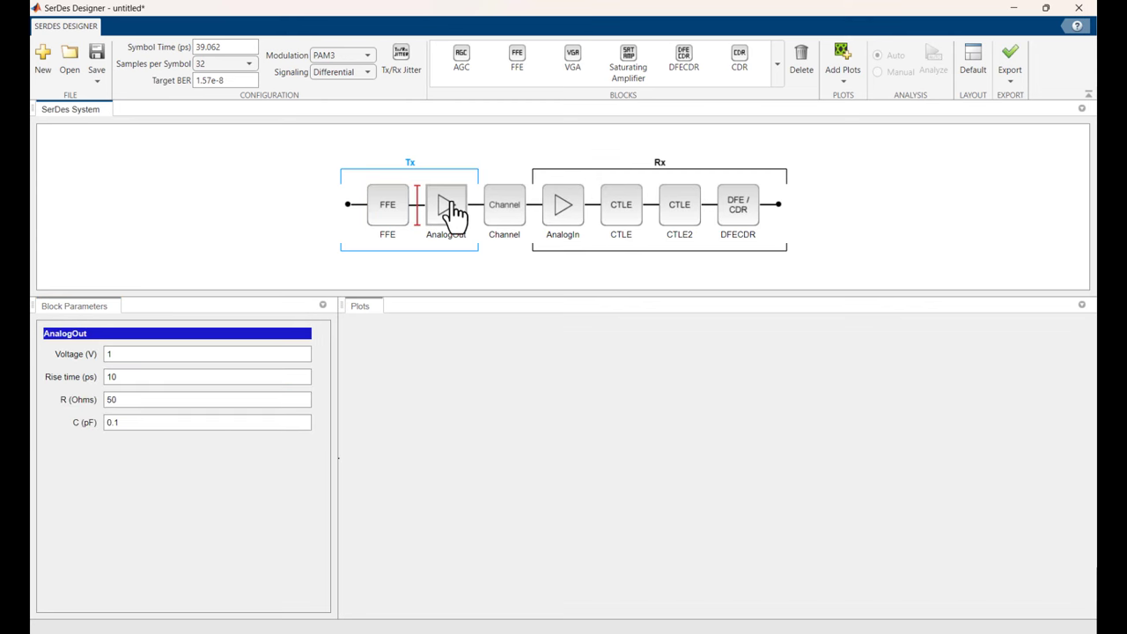
click(149, 353)
double_click(148, 353)
text(0.4)
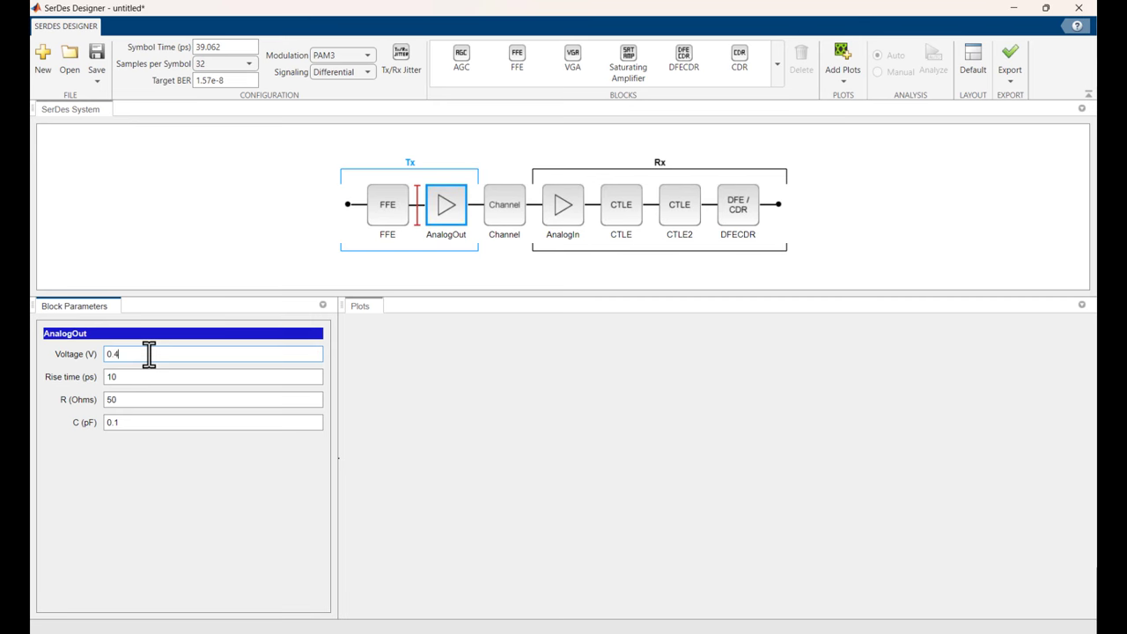
click(141, 376)
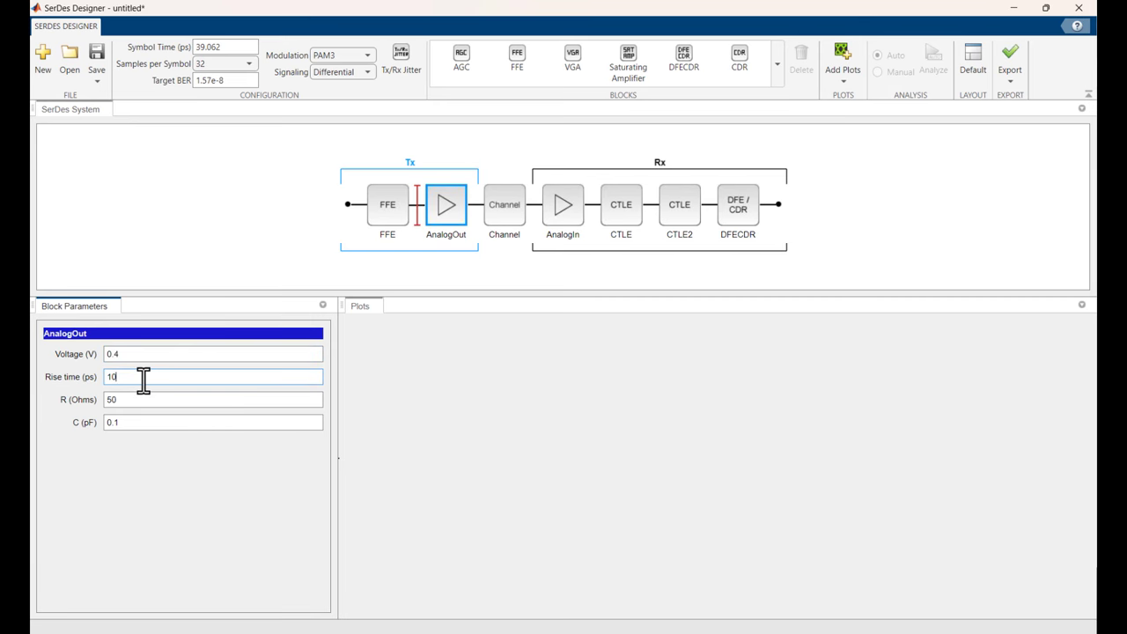
double_click(143, 378)
text(7.8125)
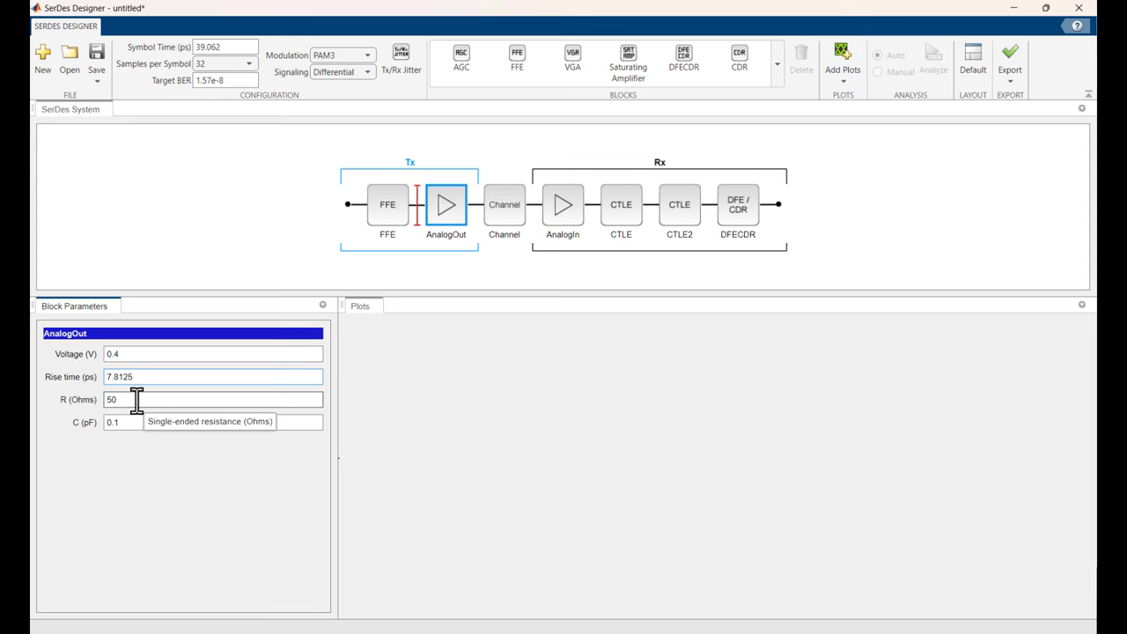
click(137, 399)
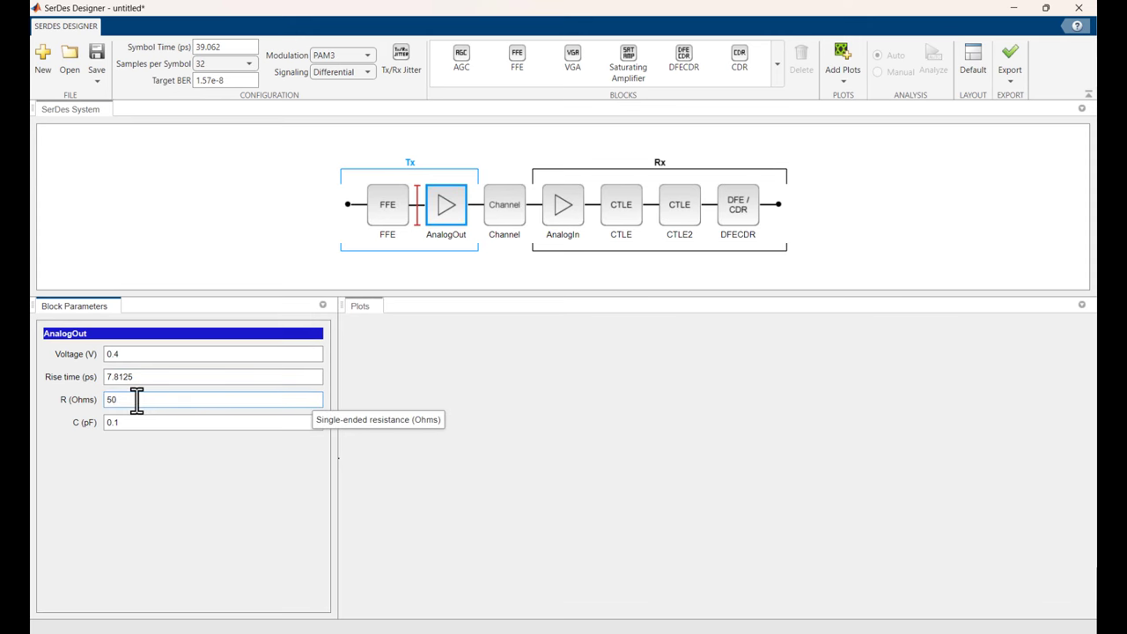
key(BackSpace)
key(BackSpace)
text(42.5)
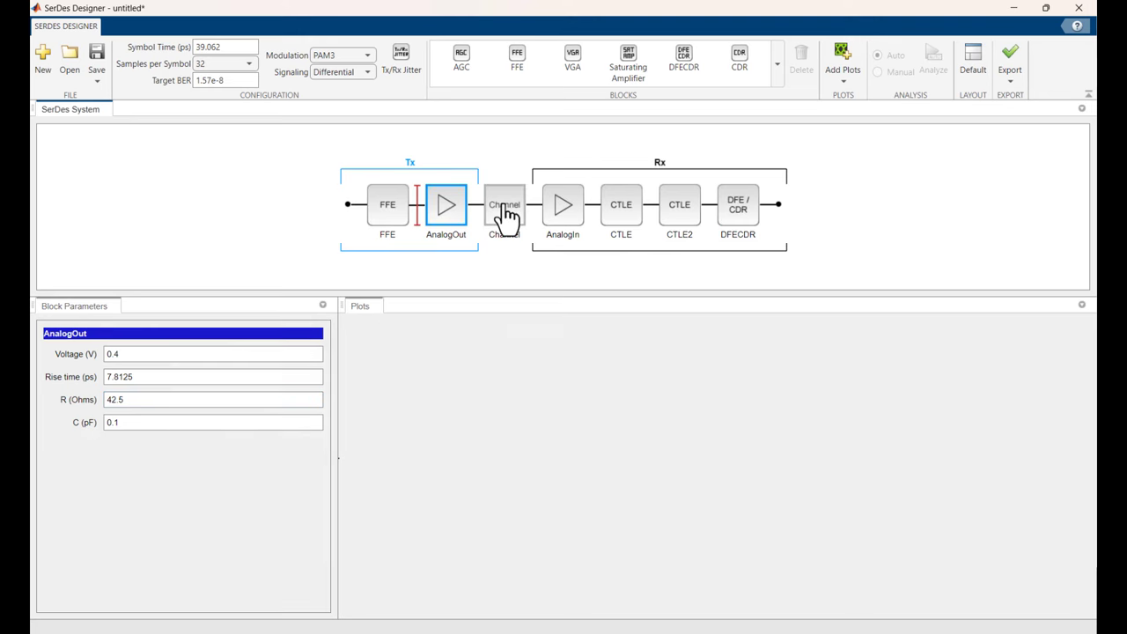
Keep the loss-based channel model with 9.5 dB loss, 85 ohm impedance and 12.8 GHz target frequency.
click(506, 216)
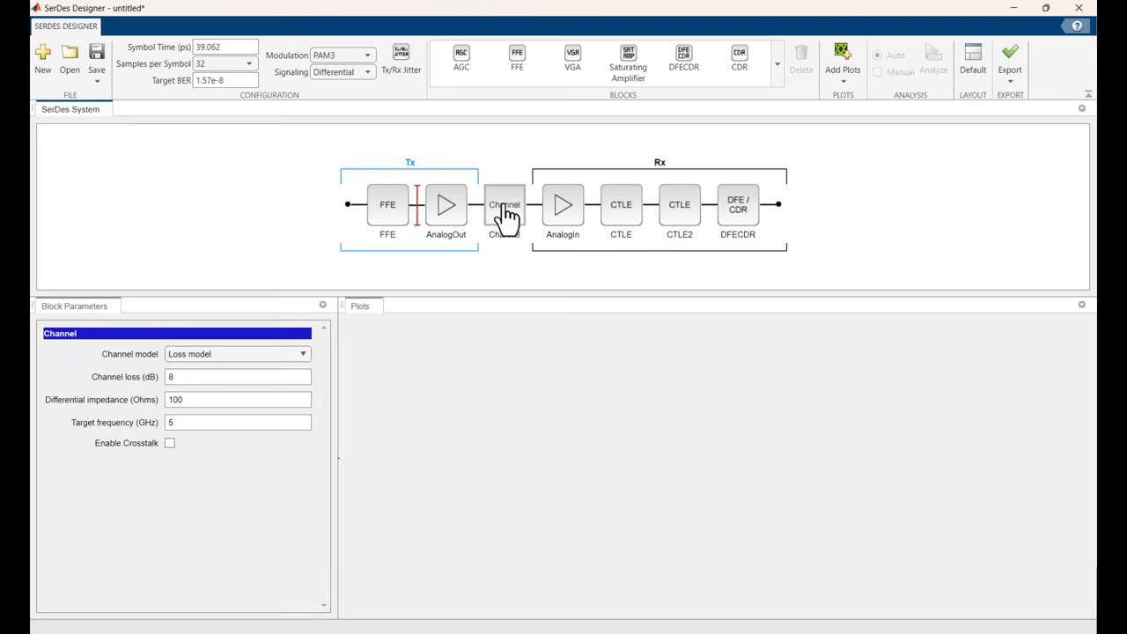
click(316, 355)
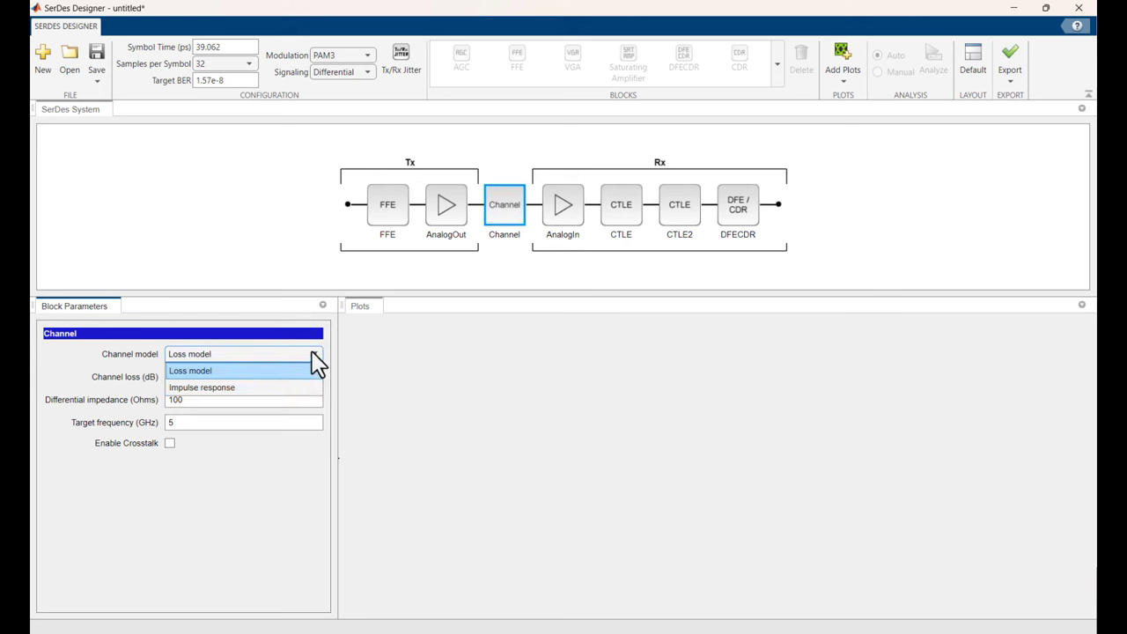
click(314, 357)
double_click(286, 376)
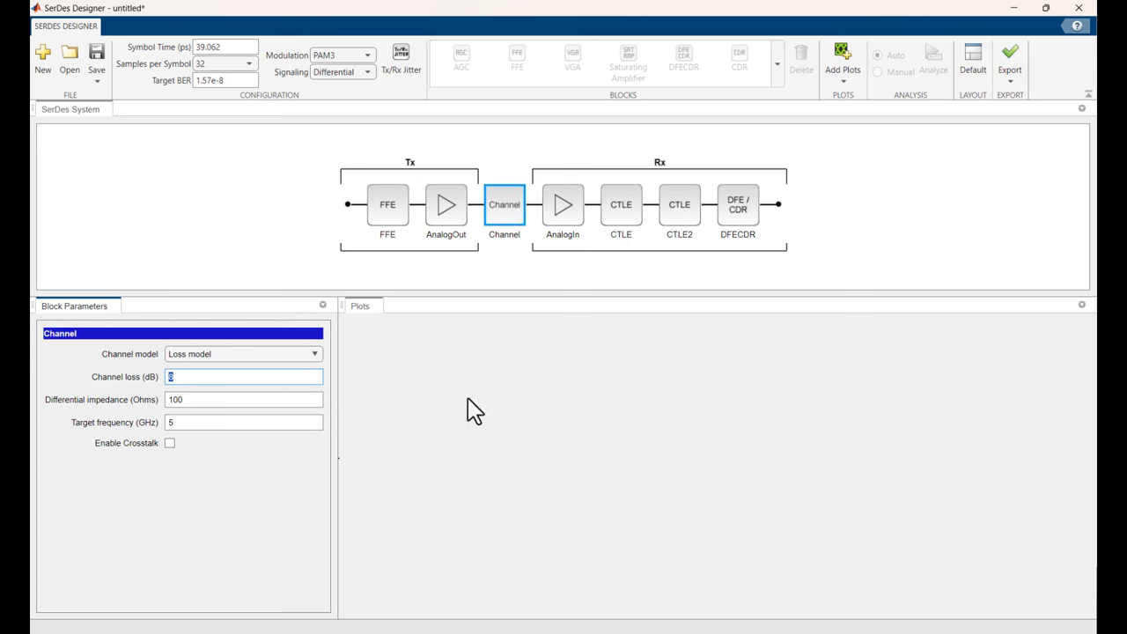
text(9.5)
double_click(197, 399)
text(85)
click(187, 423)
double_click(188, 422)
text(12.8)
Change the receive AnalogIn R (Ohms) value from 50 to 42.5, keeping 0.2 pF.
click(565, 220)
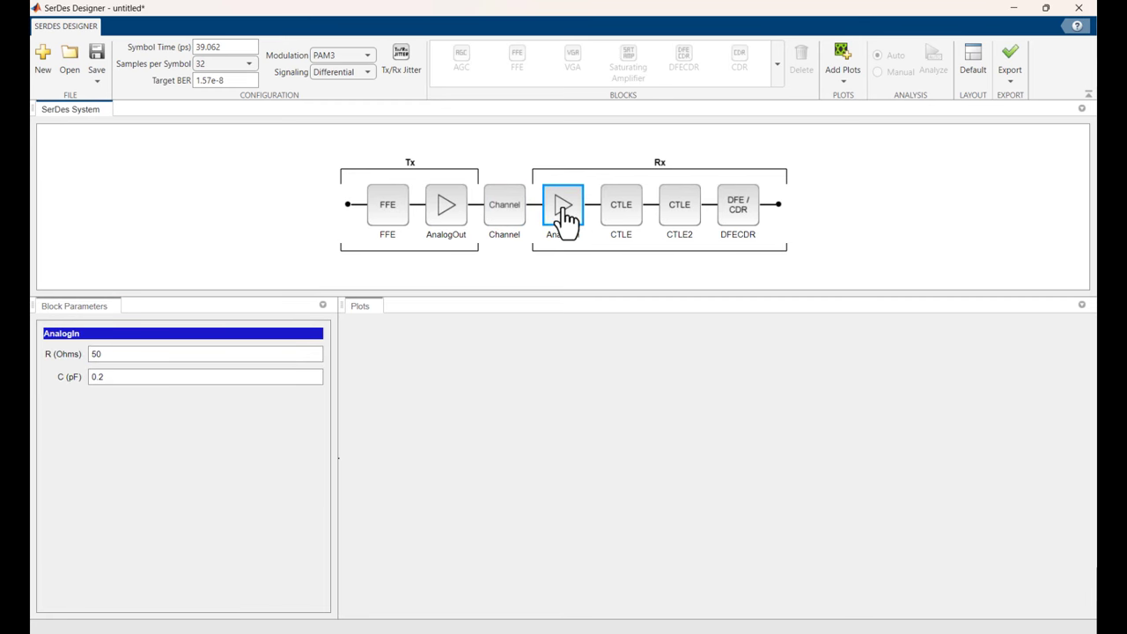
click(147, 355)
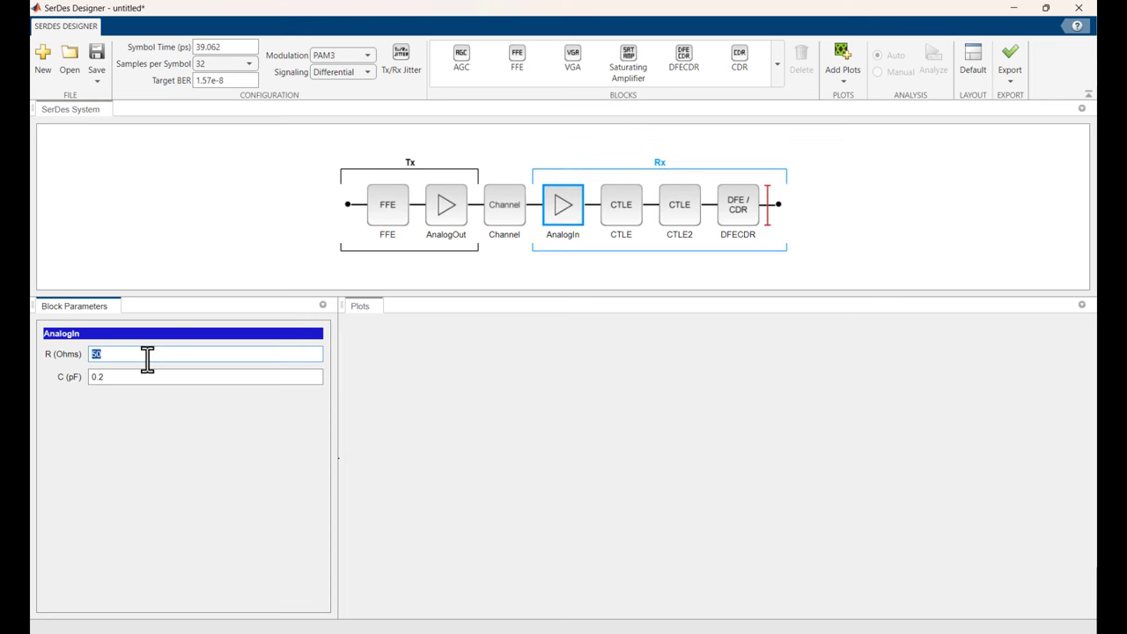
text(42.5)
click(144, 377)
click(623, 222)
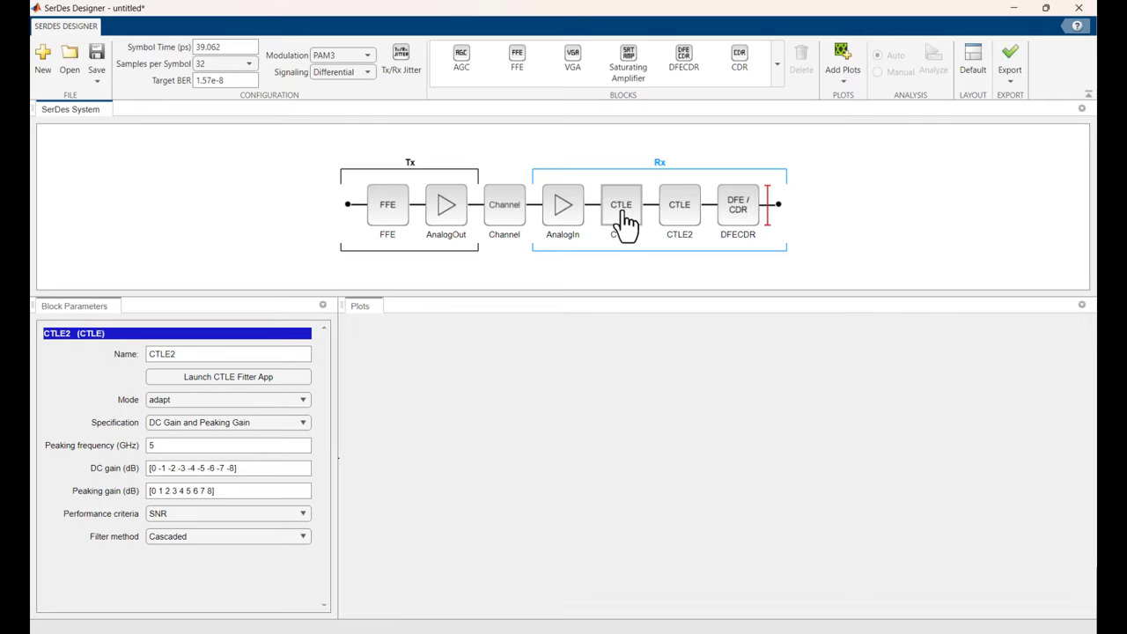
Append 1 to the first receive CTLE block's name so it reads CTLE1.
click(623, 221)
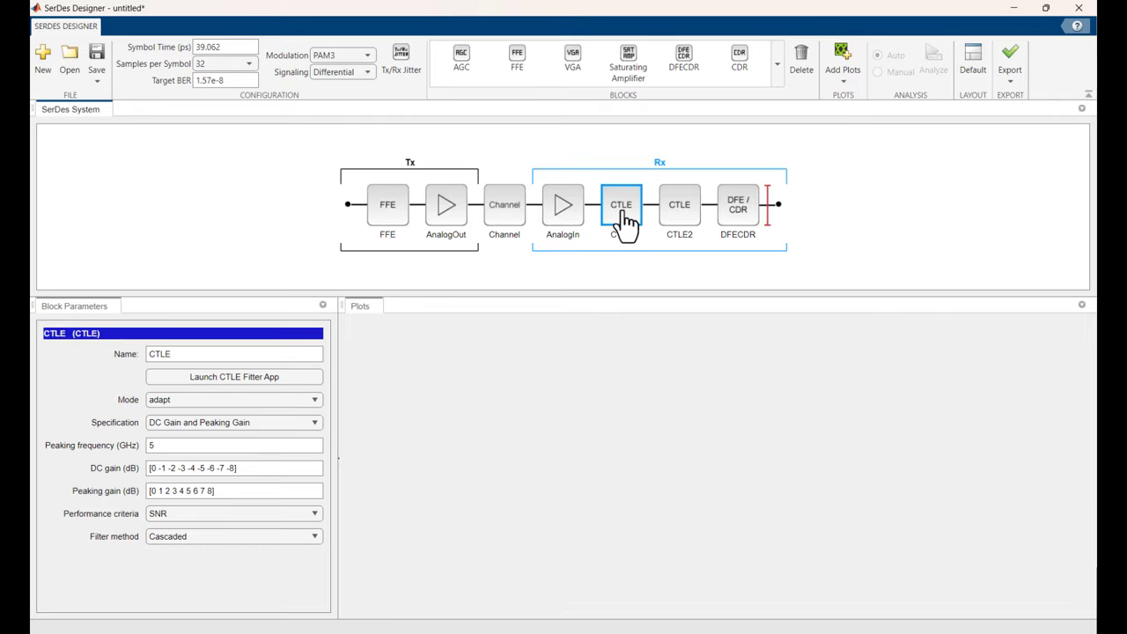
click(199, 353)
text(1)
key(Return)
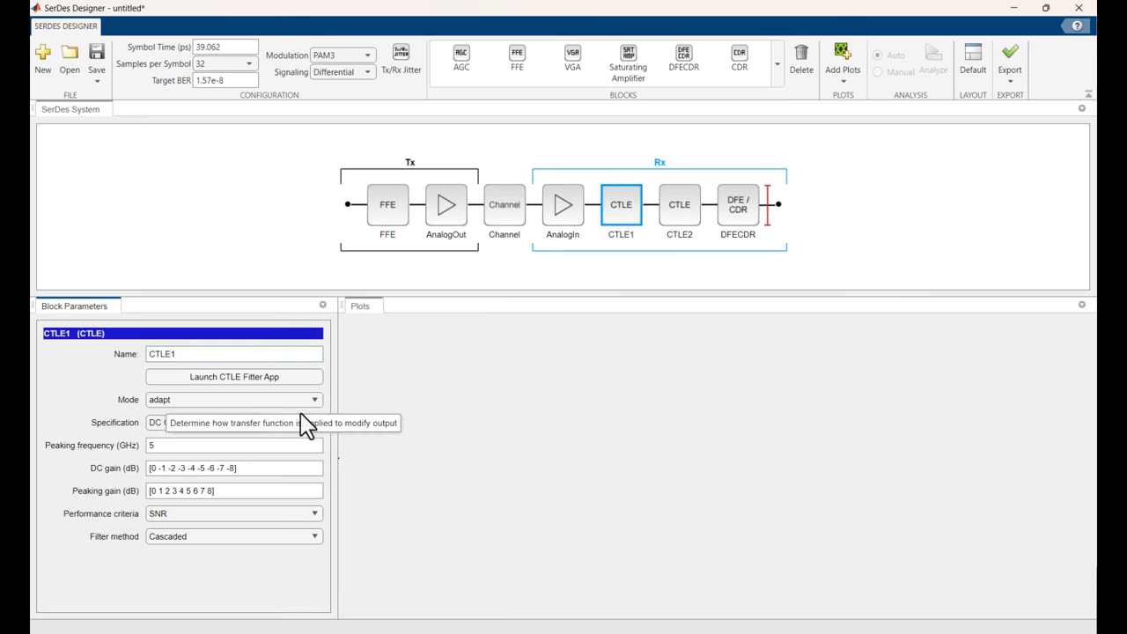
Switch CTLE1's Specification to GPZ Matrix, keeping Mode adapt, SNR criteria and Cascaded filtering.
click(317, 402)
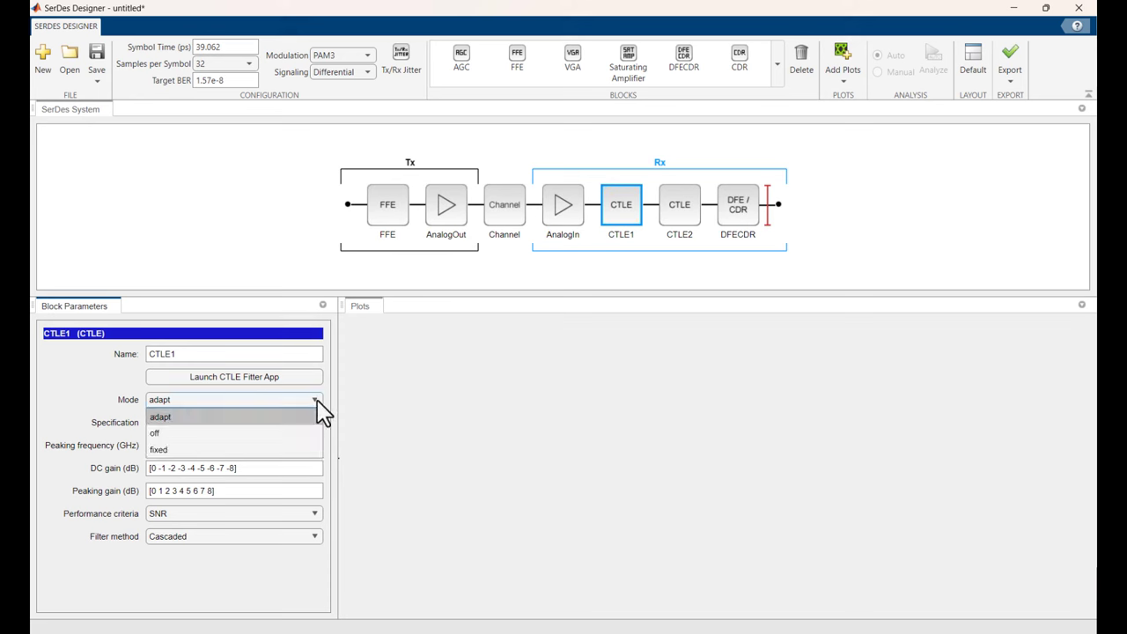
click(317, 404)
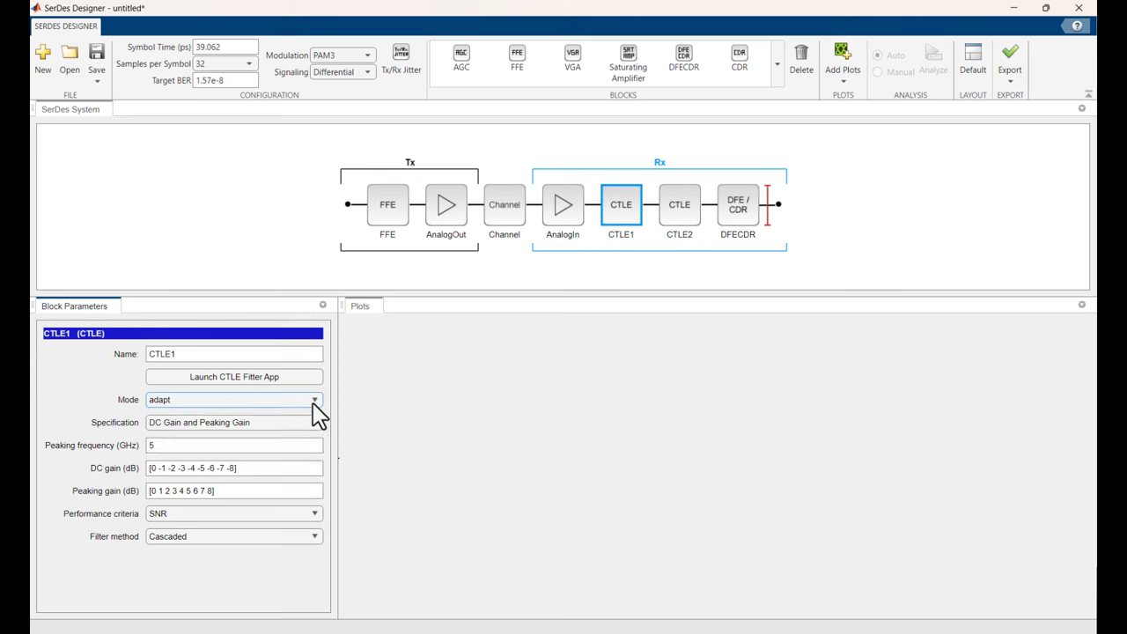
click(319, 427)
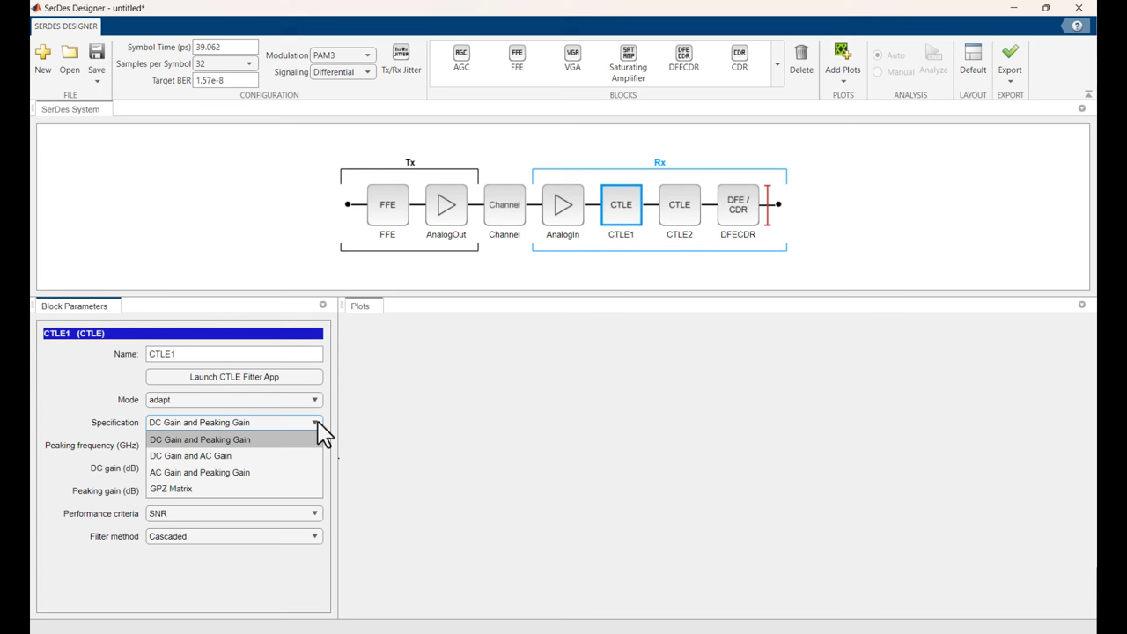
click(243, 490)
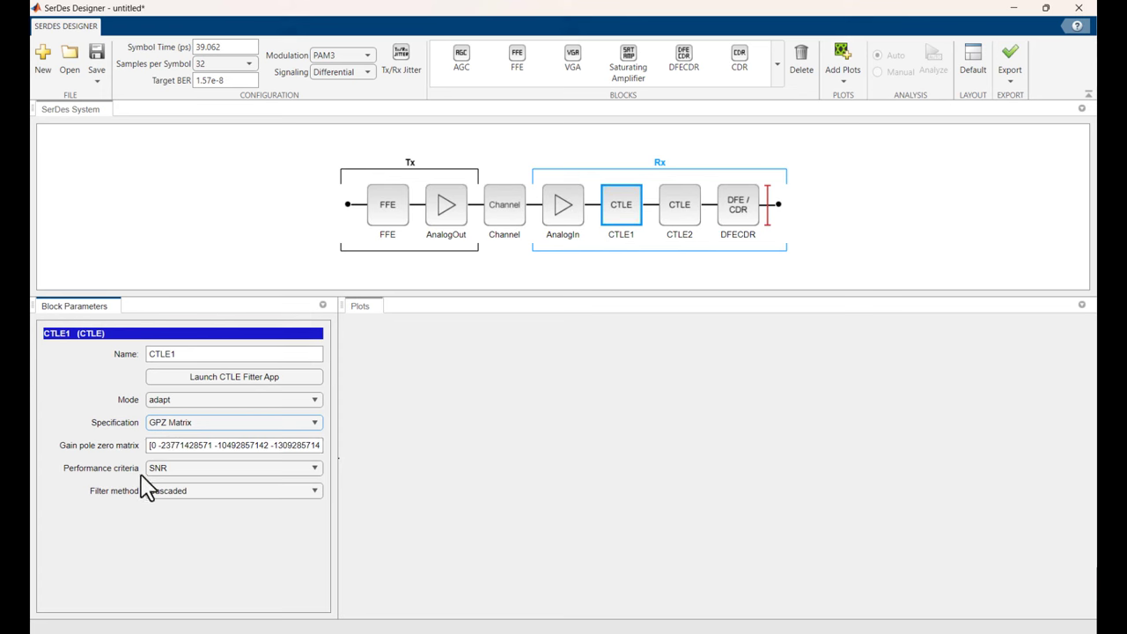
click(314, 469)
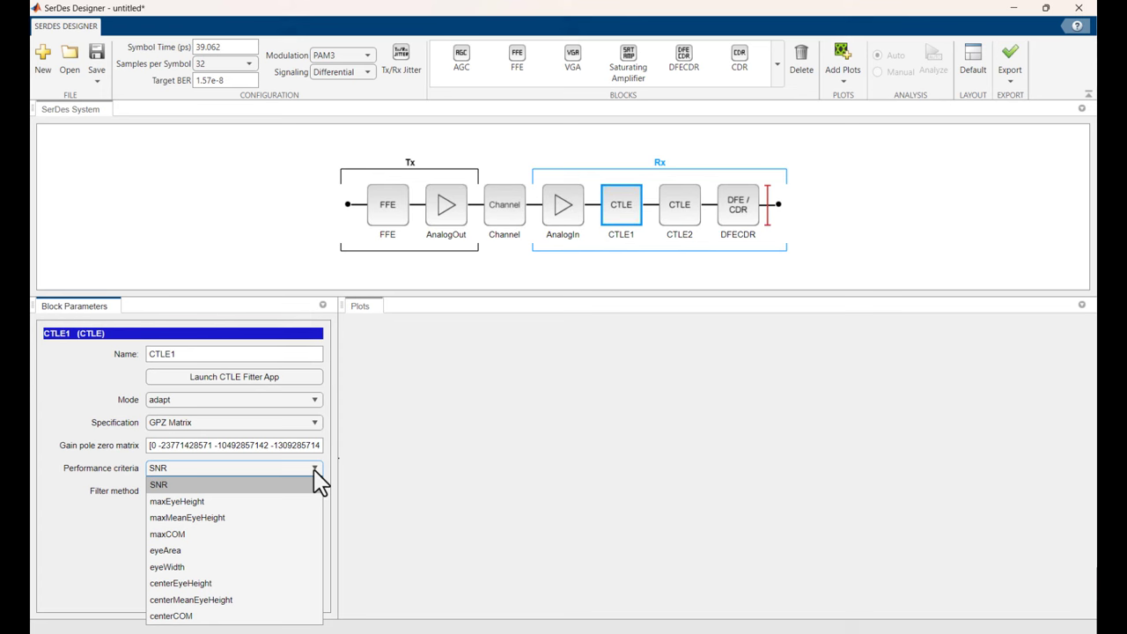
click(314, 469)
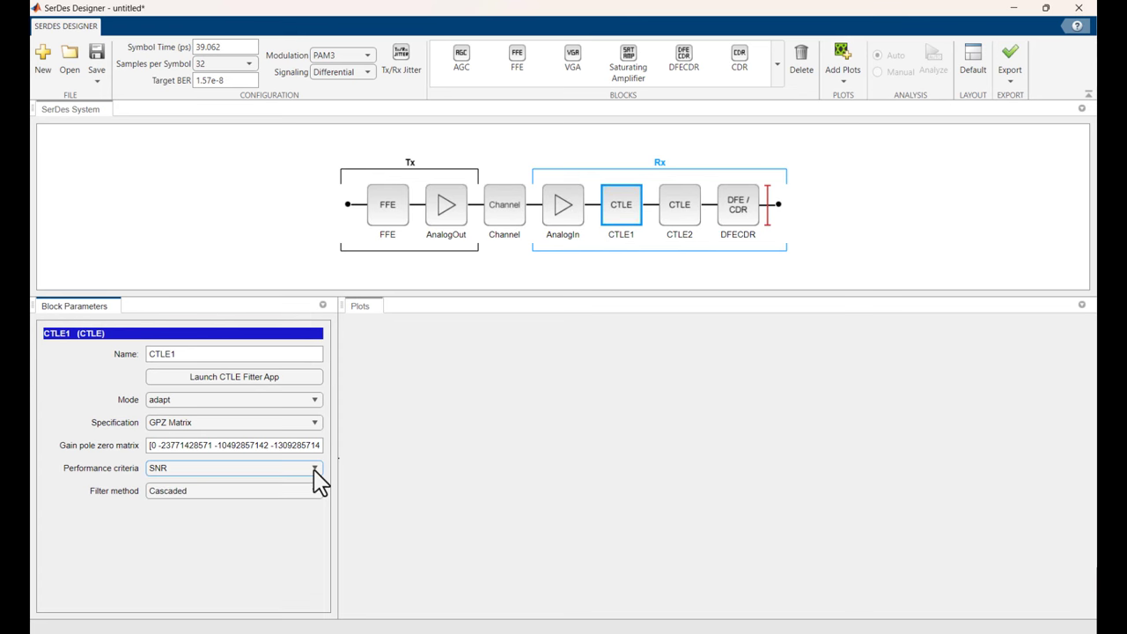
click(315, 492)
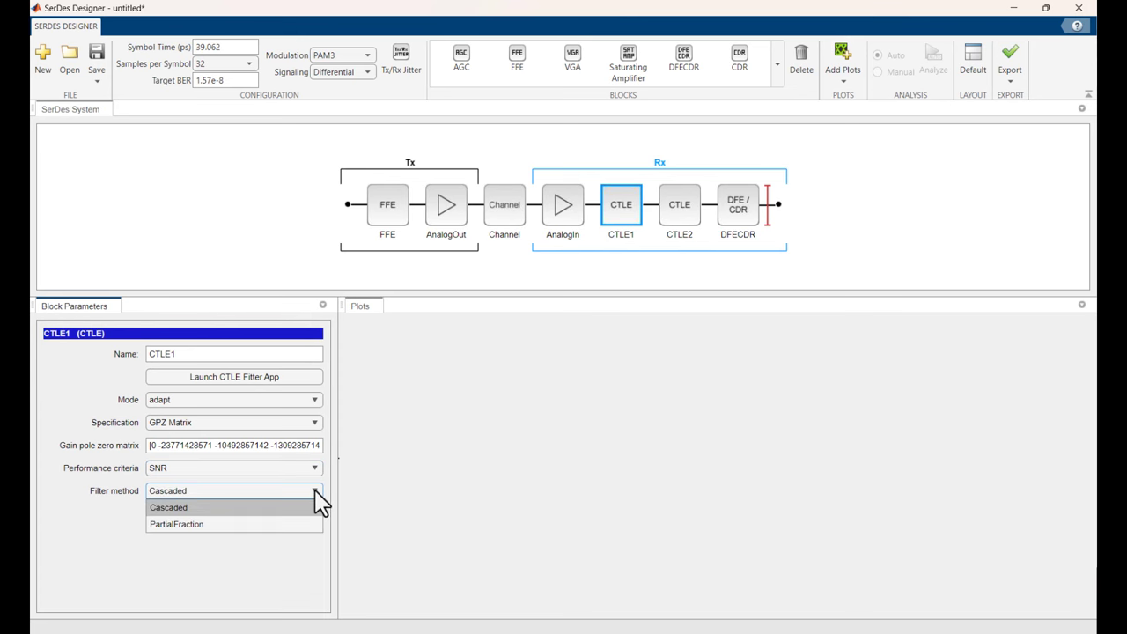
click(314, 502)
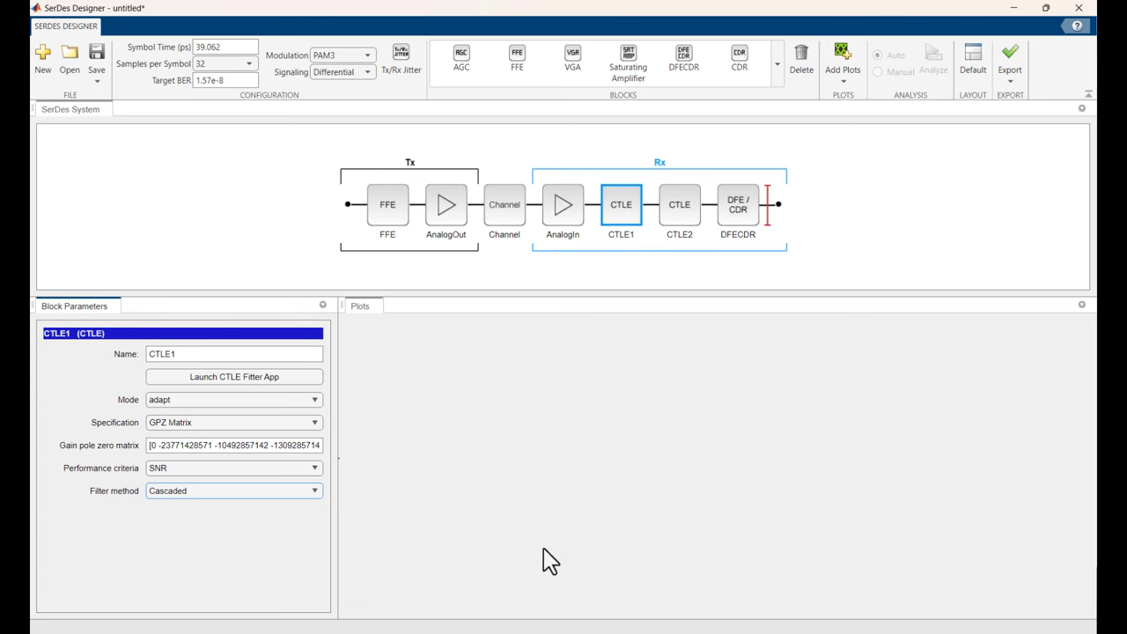
Review the gpz_hp and gpz_lp matrix definitions in Reference_CTLE_eCOM.m.
mouse_move(607, 629)
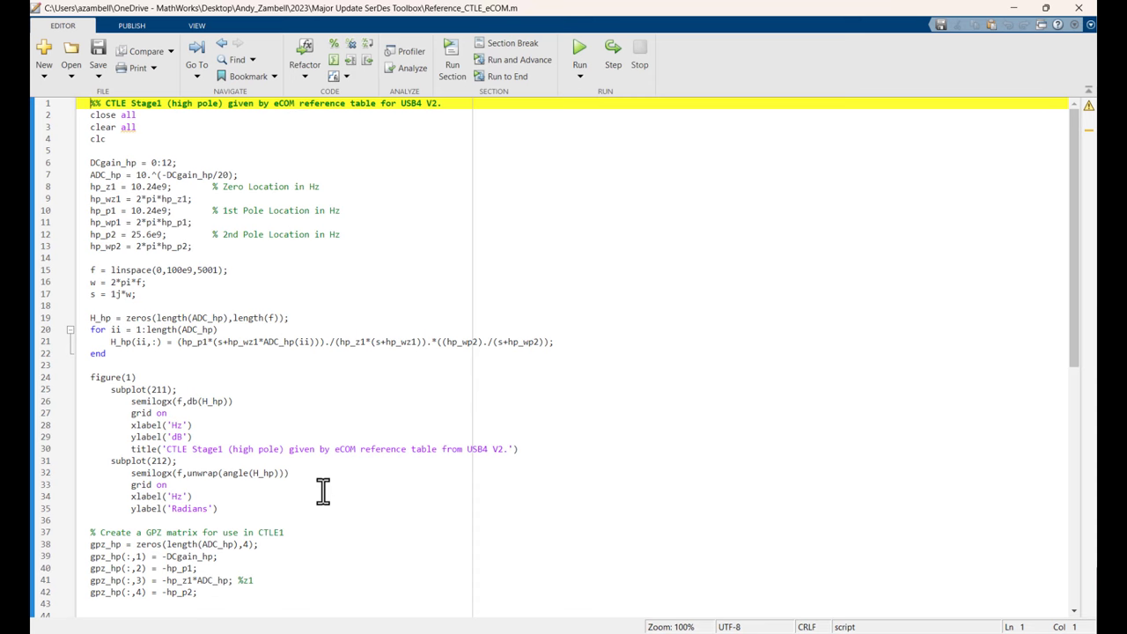
scroll(323, 491, down, 13)
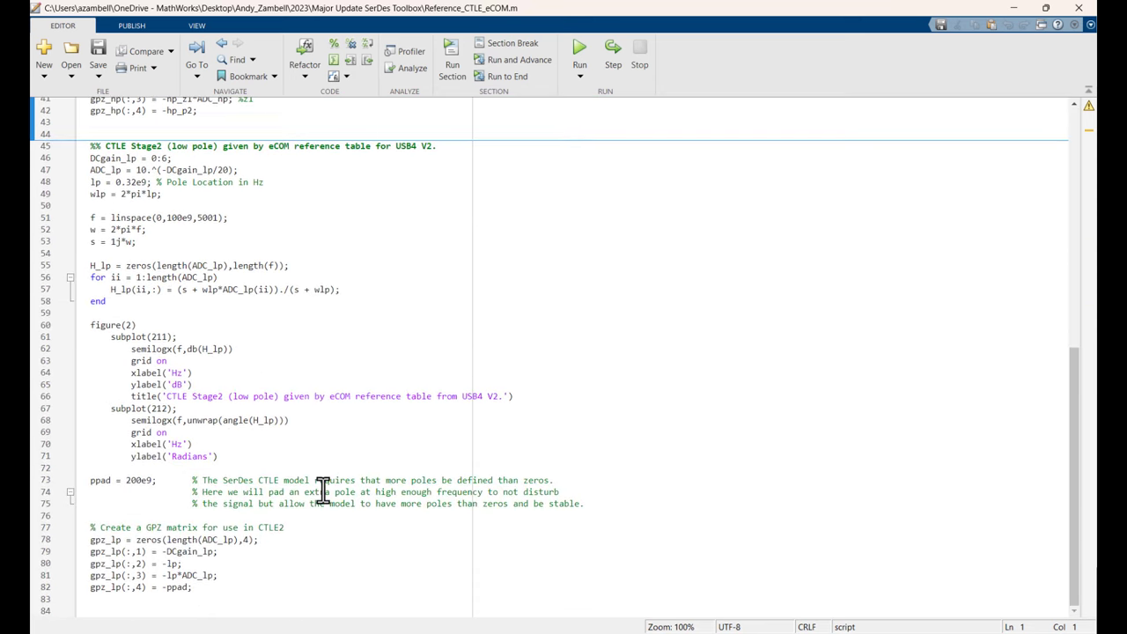
scroll(181, 189, up, 2)
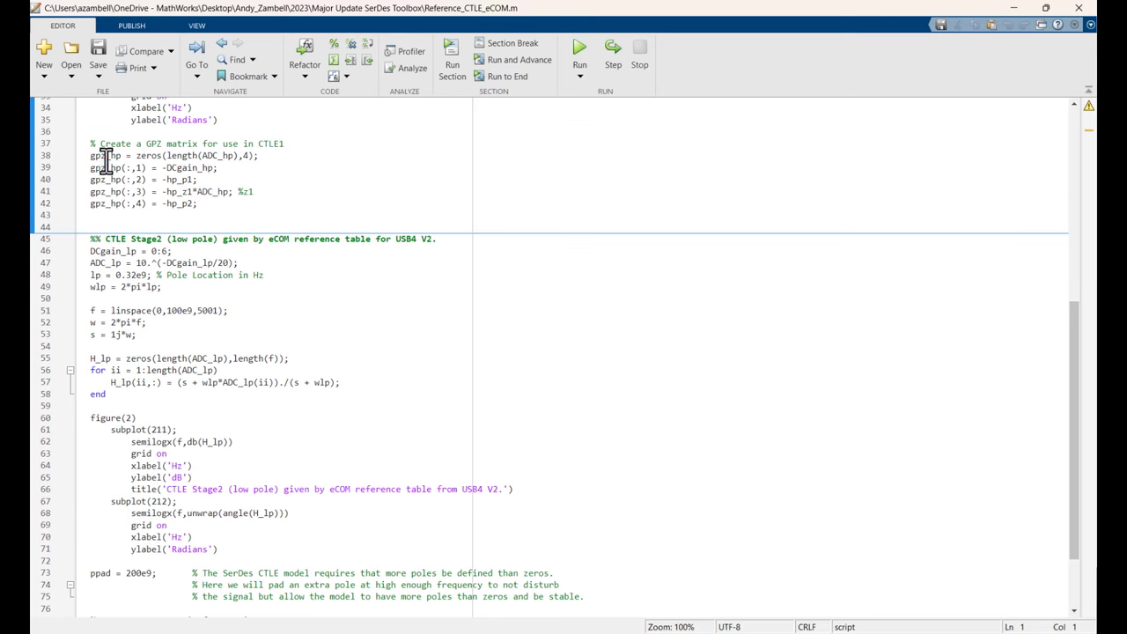
click(106, 156)
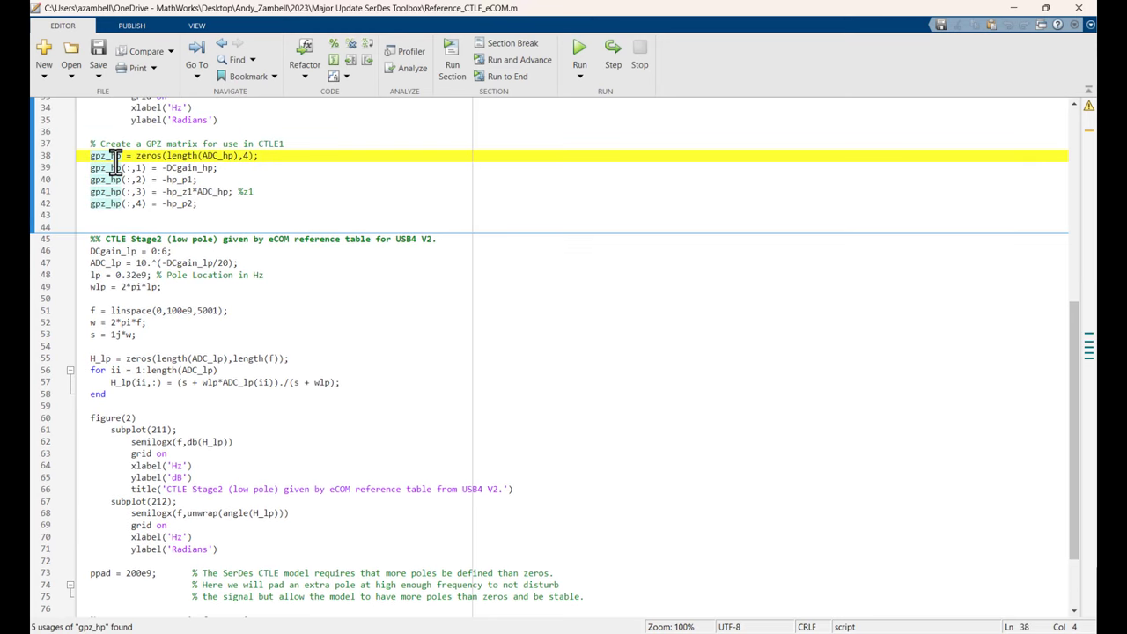
scroll(131, 395, down, 3)
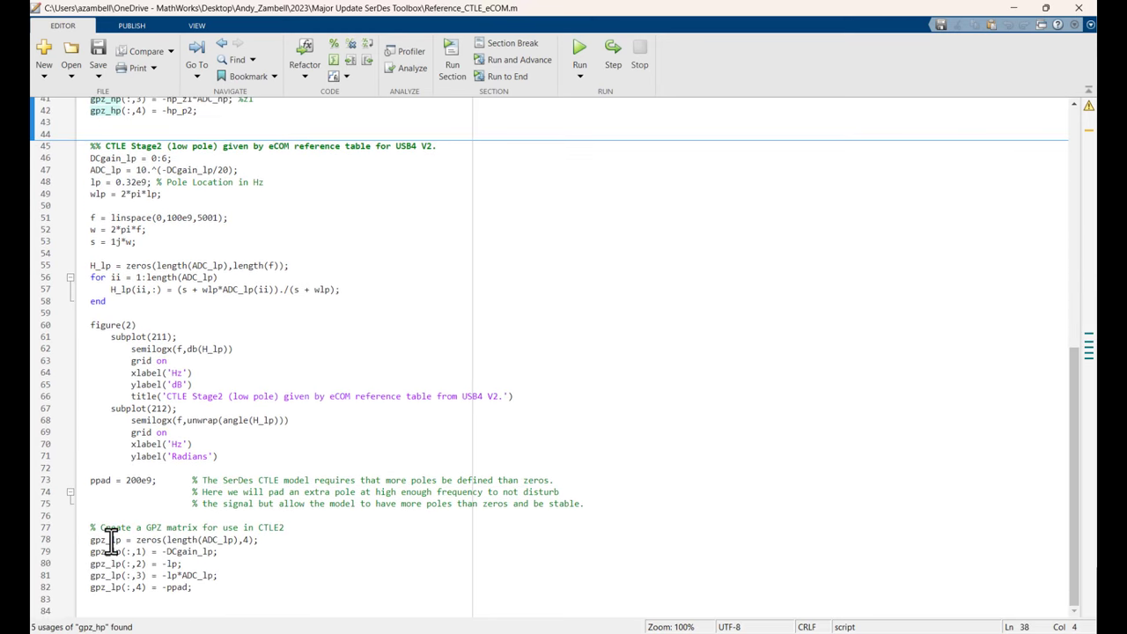
click(111, 539)
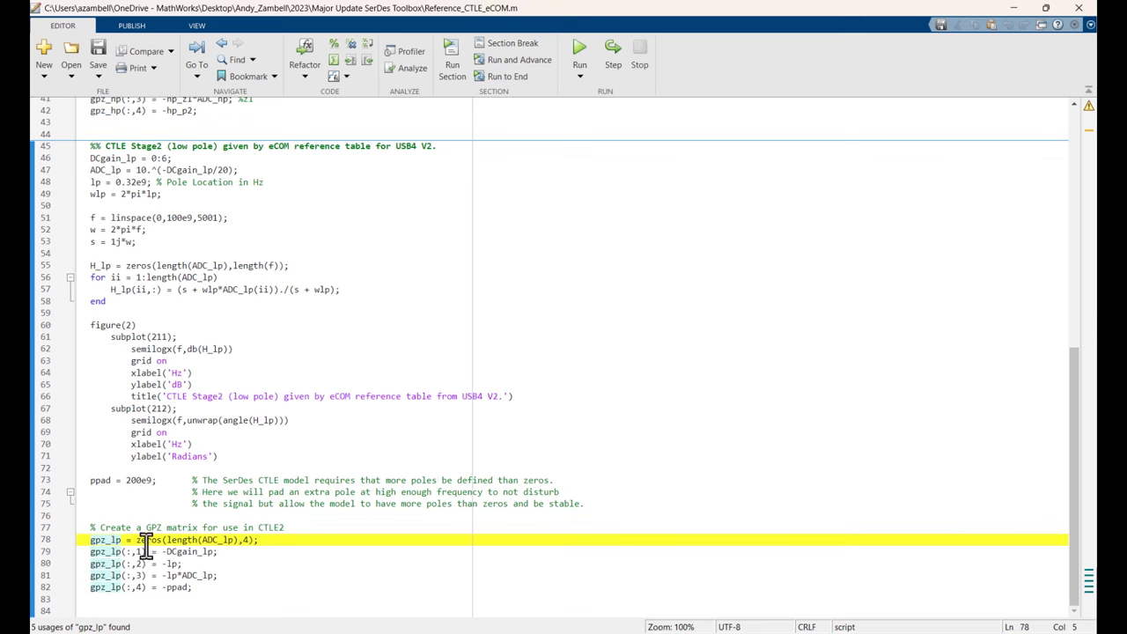
scroll(142, 552, up, 15)
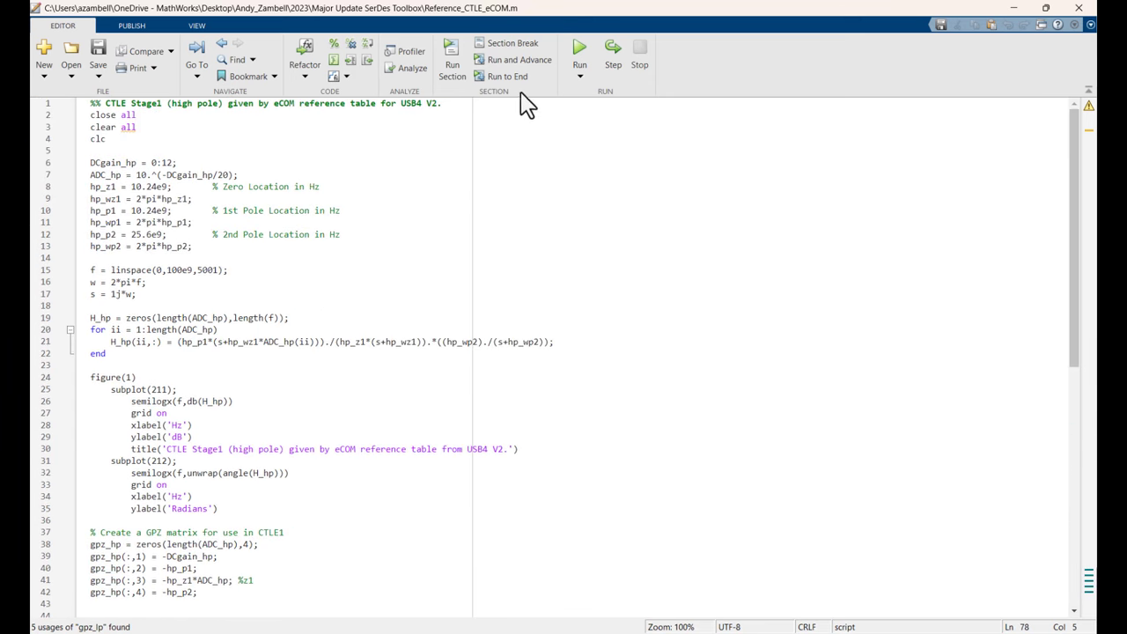
Run the script from its folder, compare the Stage1 and Stage2 CTLE plots, then minimize them.
click(579, 55)
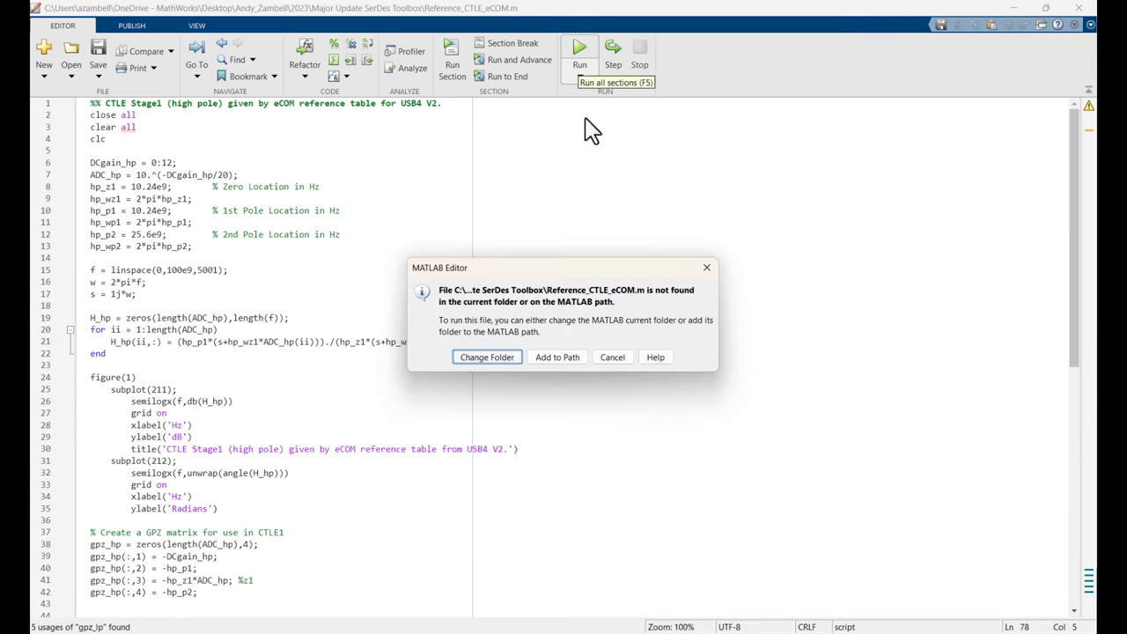
click(515, 353)
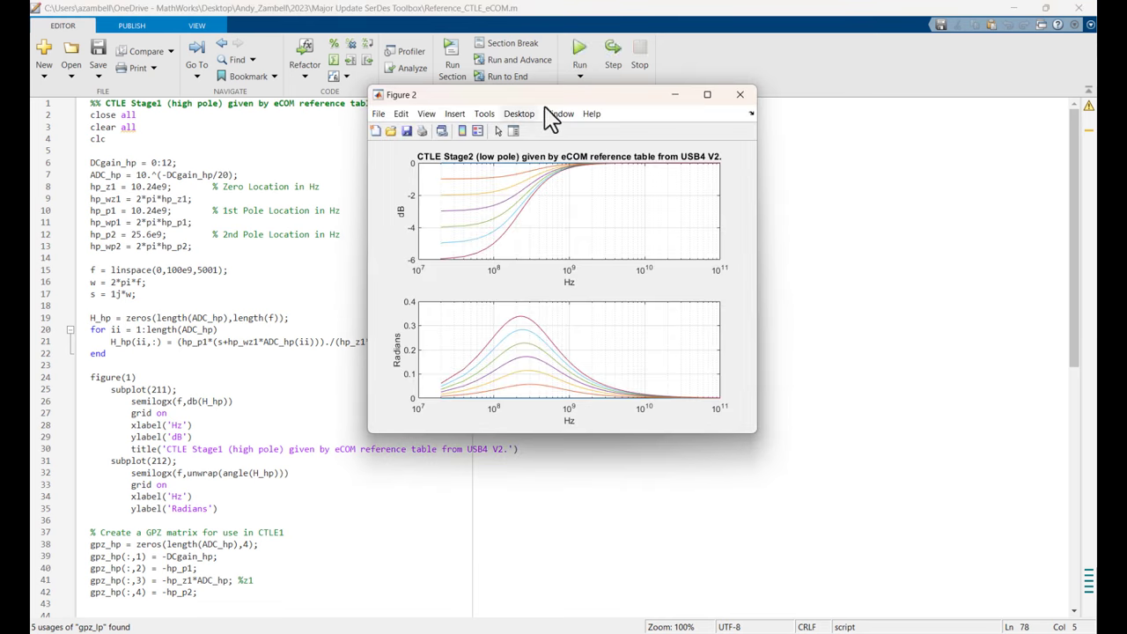
drag(554, 95, 764, 102)
drag(516, 107, 321, 96)
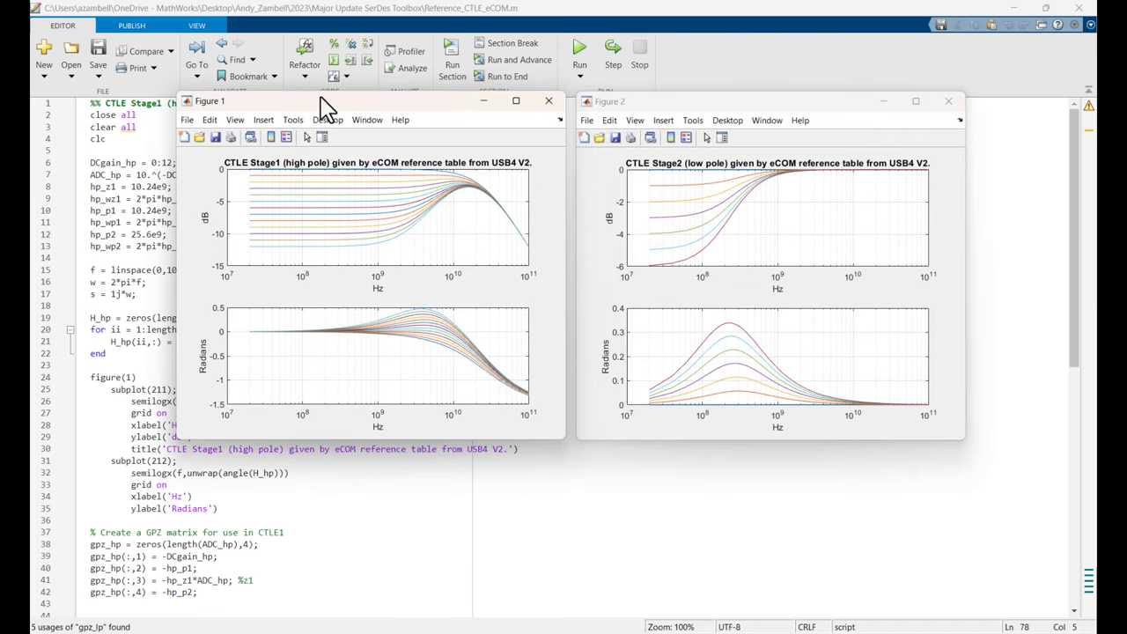
click(487, 104)
click(886, 103)
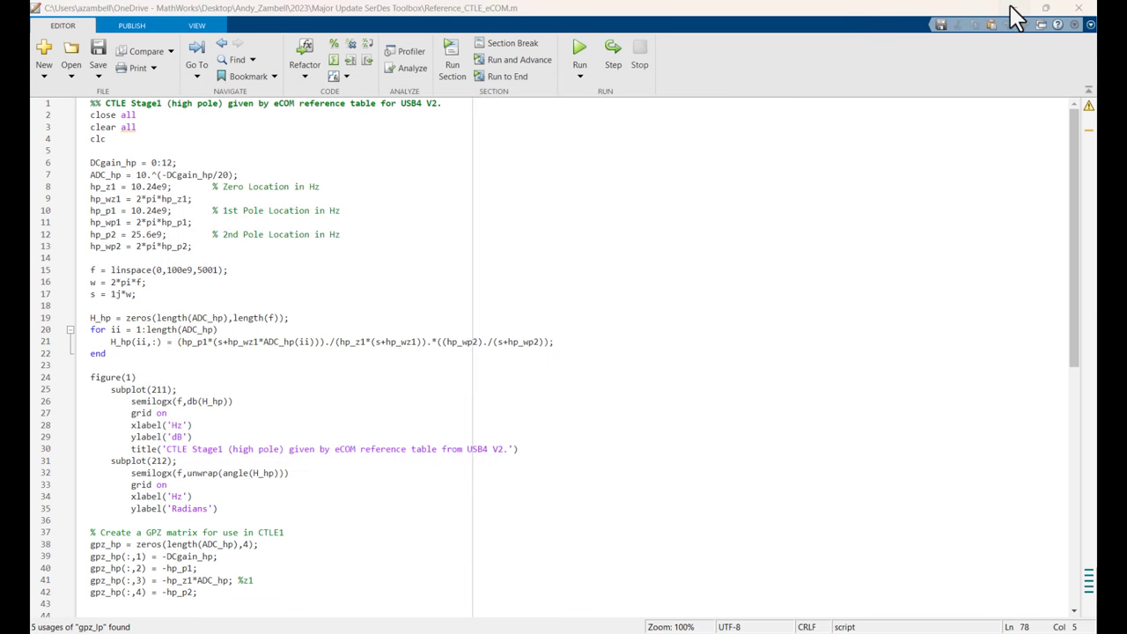
click(1010, 10)
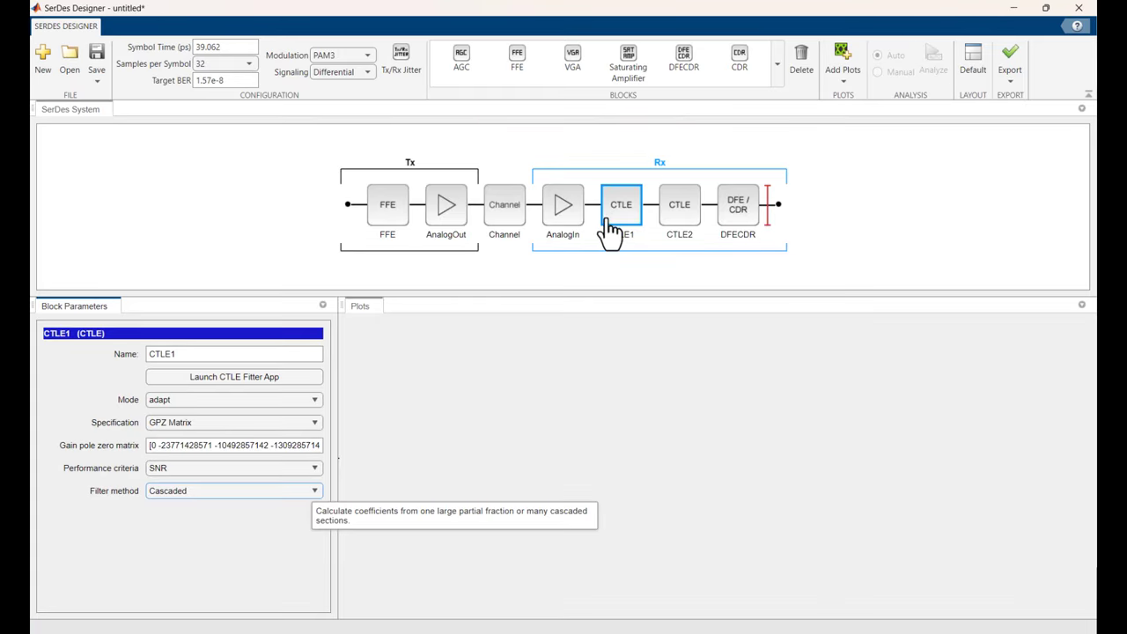
Enter gpz_hp as CTLE1's gain pole zero matrix.
triple_click(194, 445)
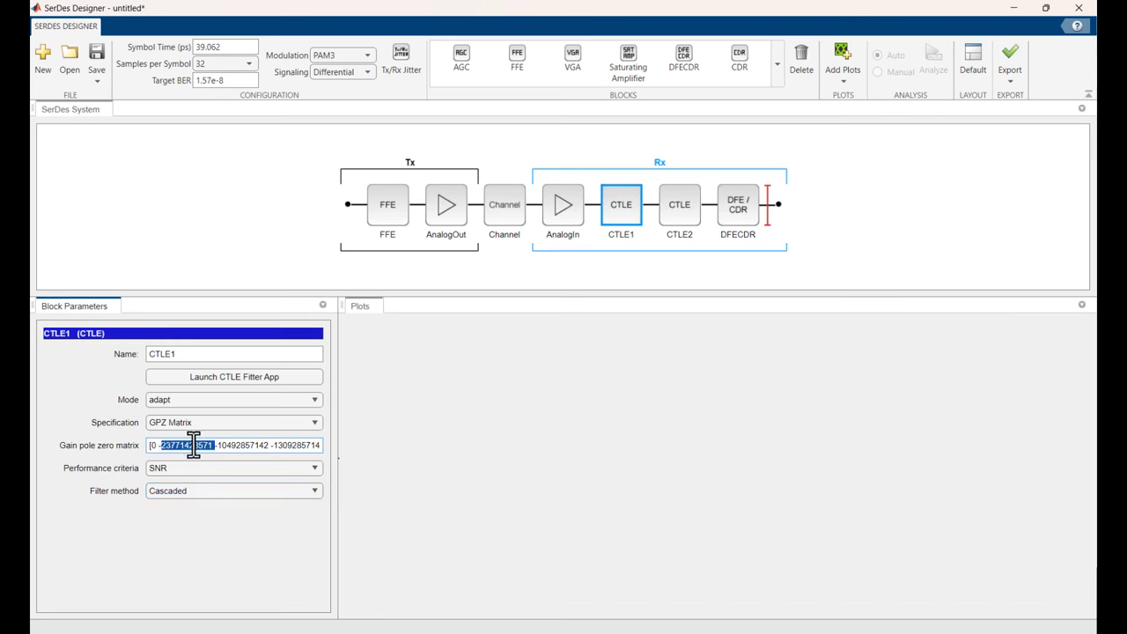
text(gpz_hp)
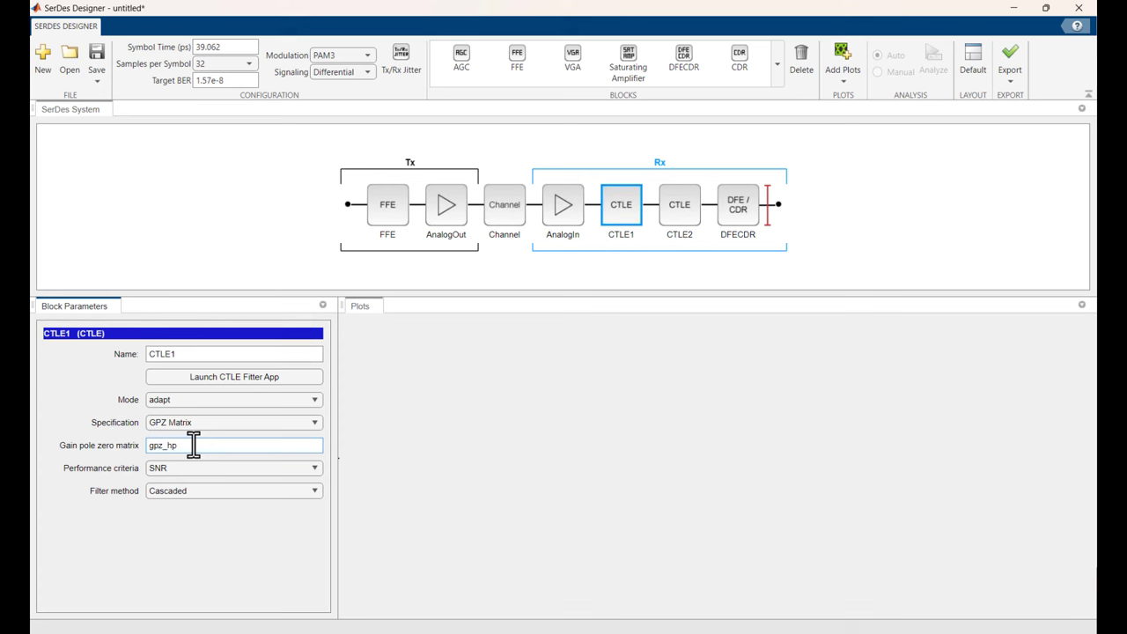
drag(194, 444, 146, 447)
click(175, 535)
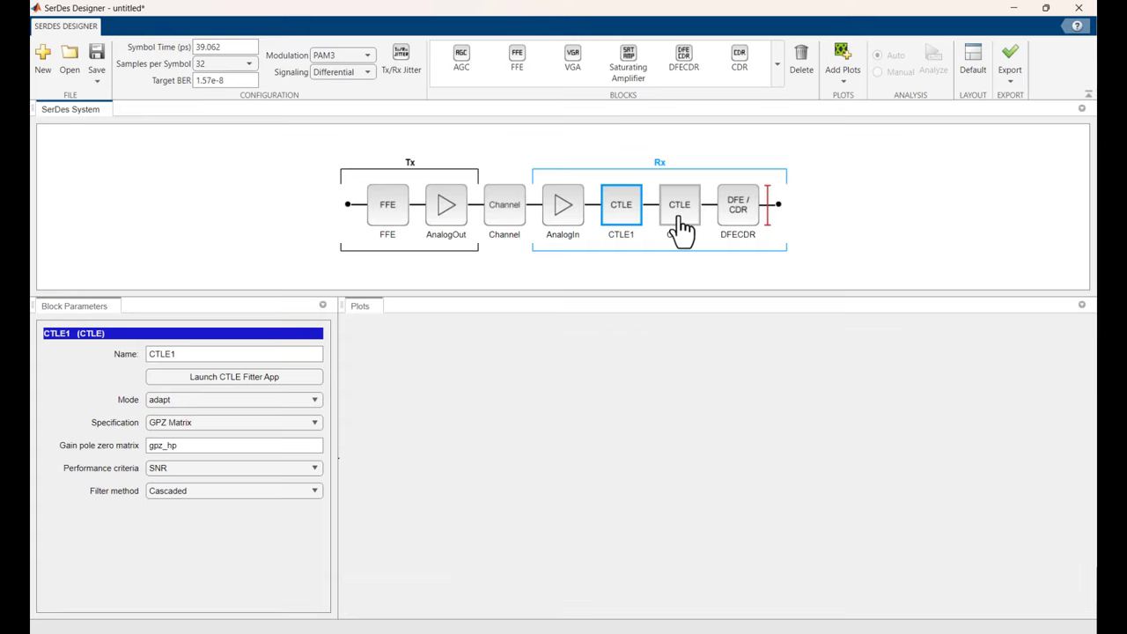
Switch CTLE2 to a GPZ Matrix specification using gpz_lp as its gain pole zero matrix.
click(681, 215)
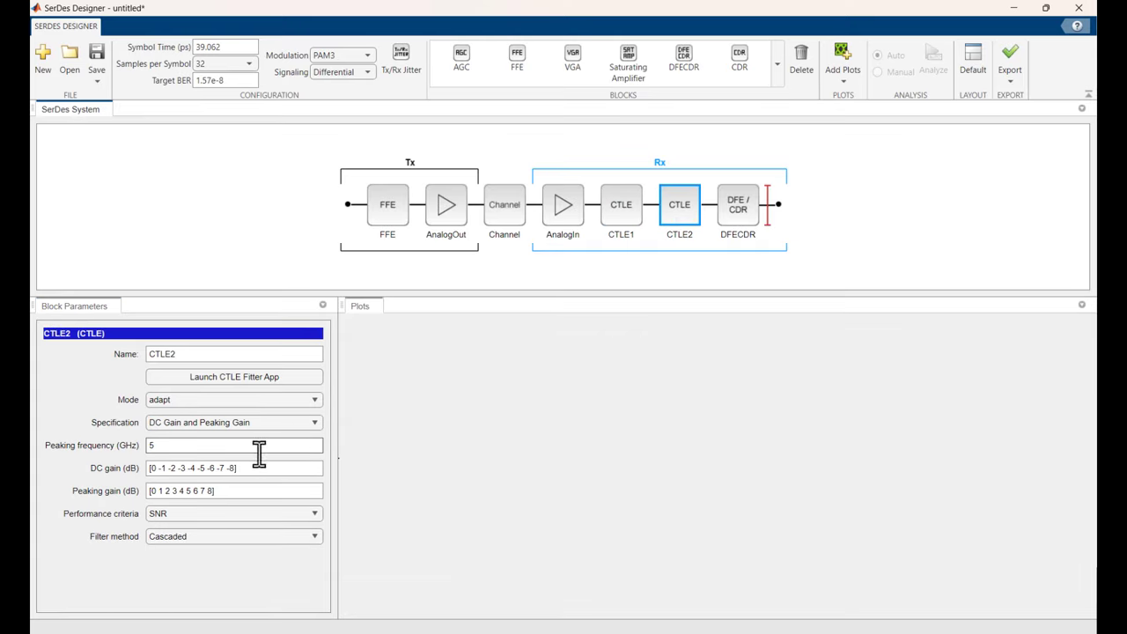
click(504, 204)
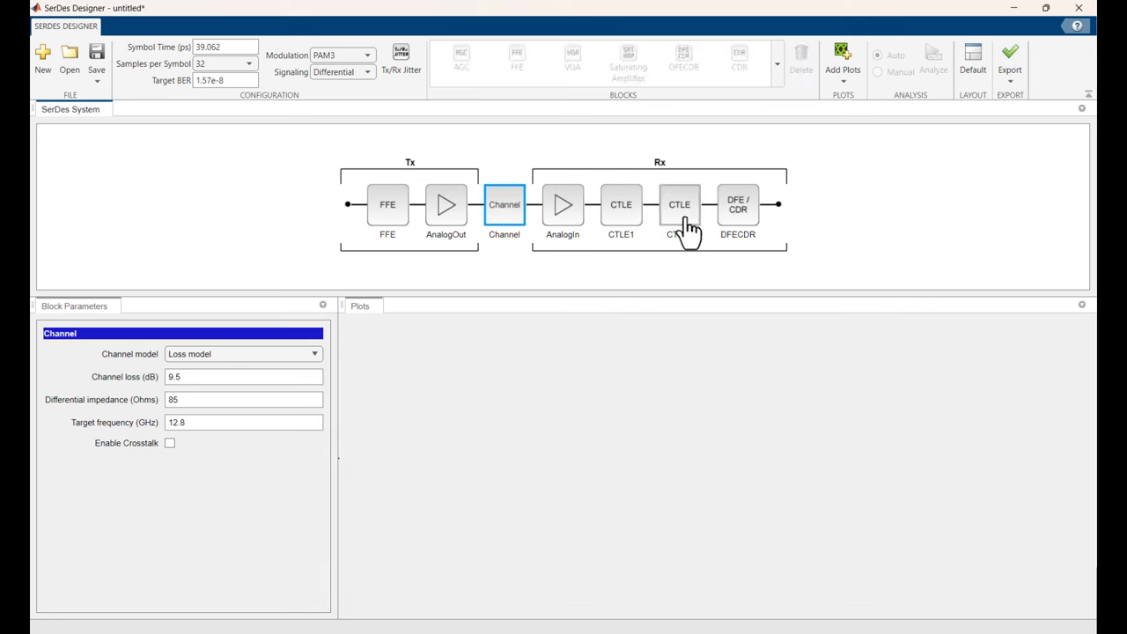
click(685, 221)
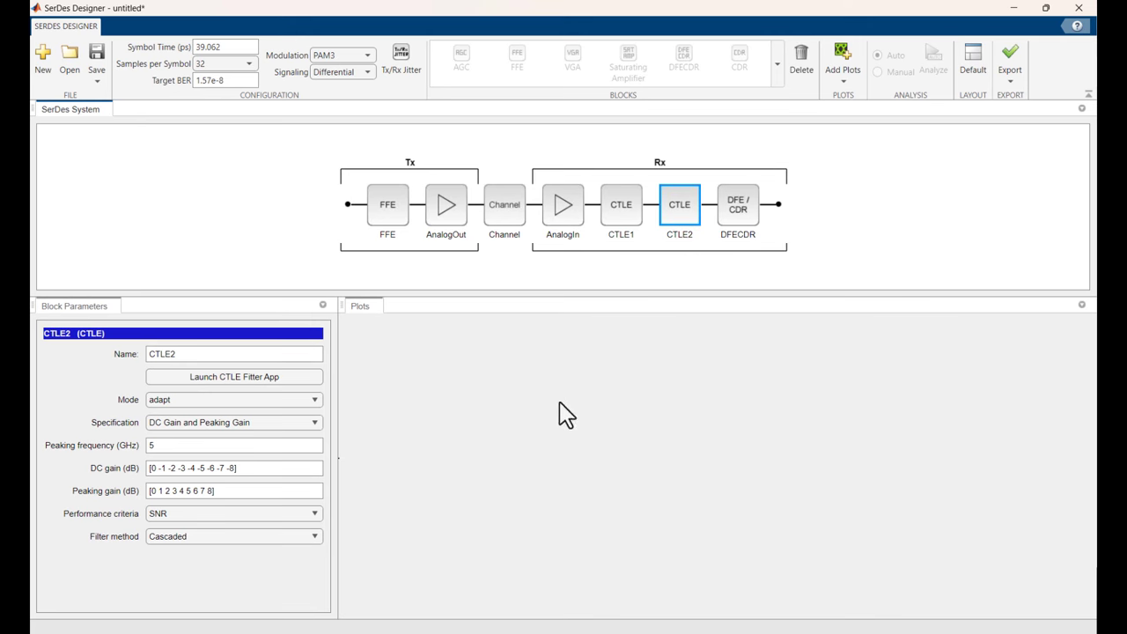
click(314, 422)
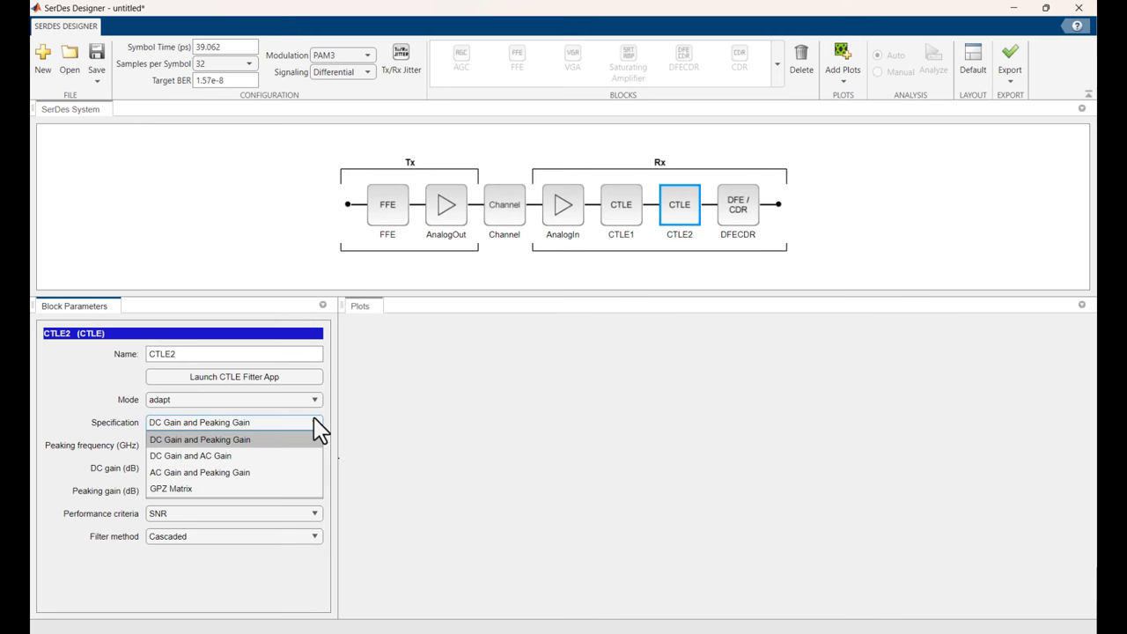
click(283, 489)
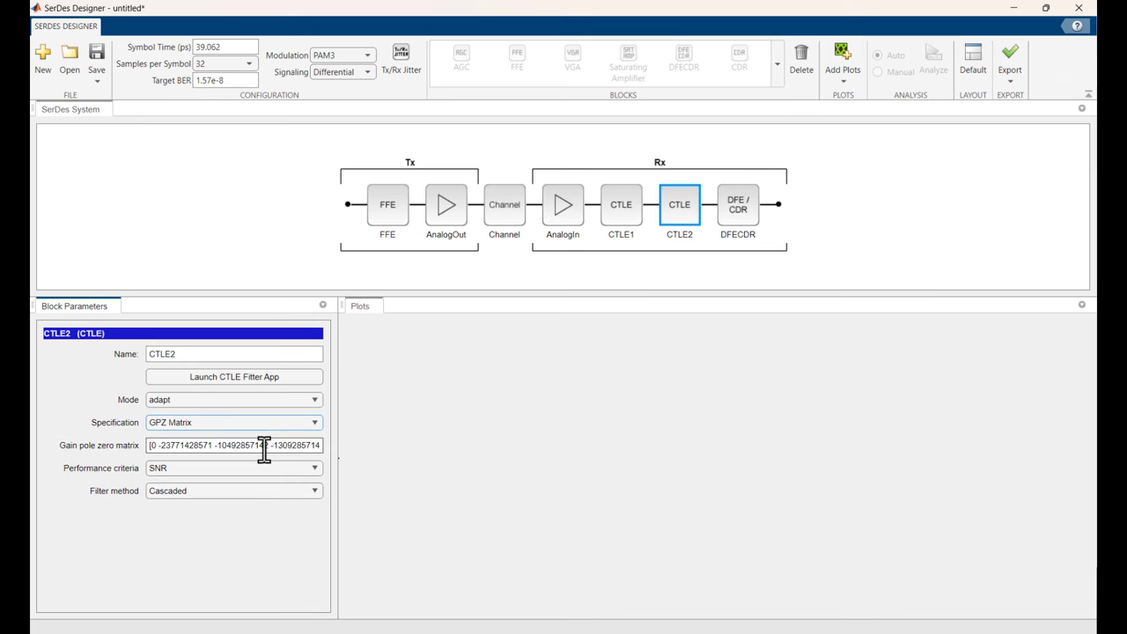
triple_click(264, 444)
text(gpz_tp)
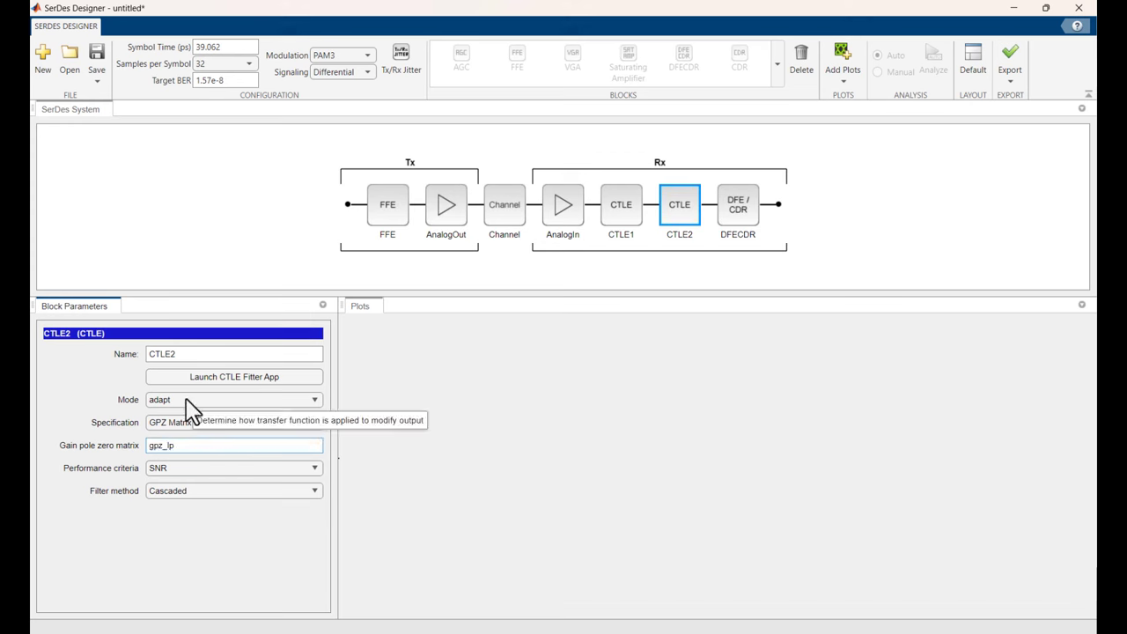
click(196, 577)
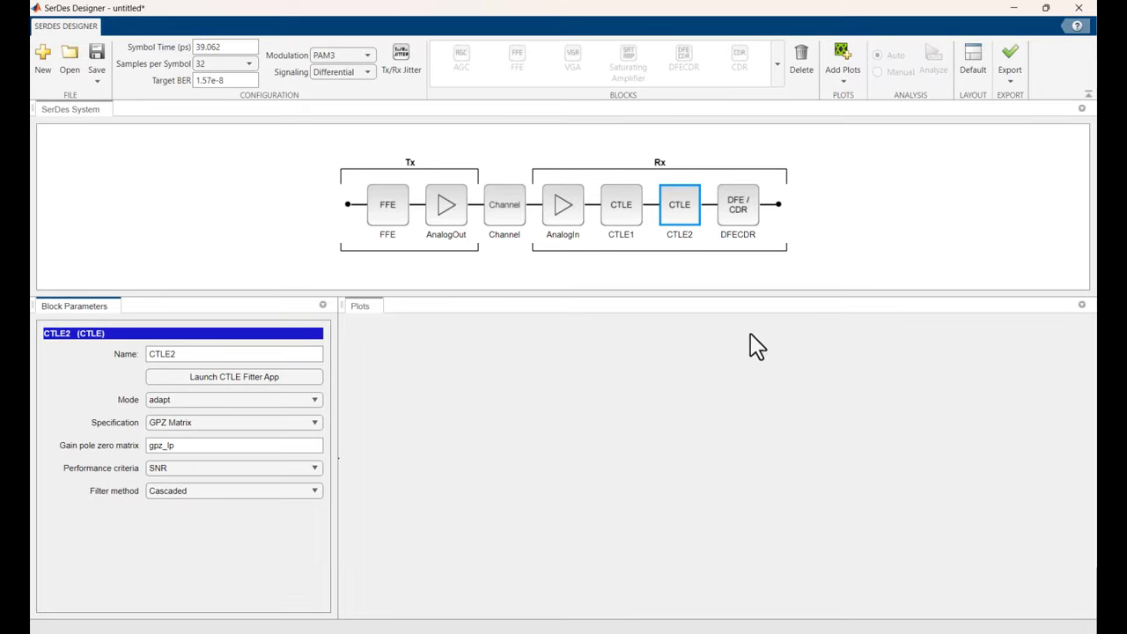
click(748, 224)
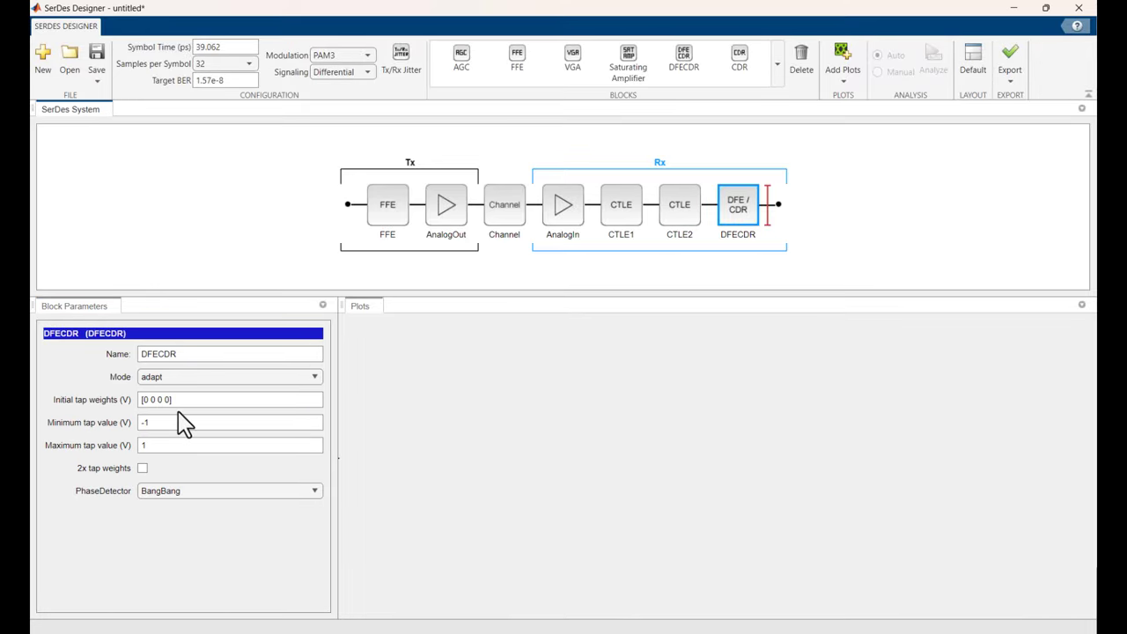
Append eight zeros to the DFECDR initial tap weights so per-tap min/max limits fill in.
drag(170, 399, 201, 386)
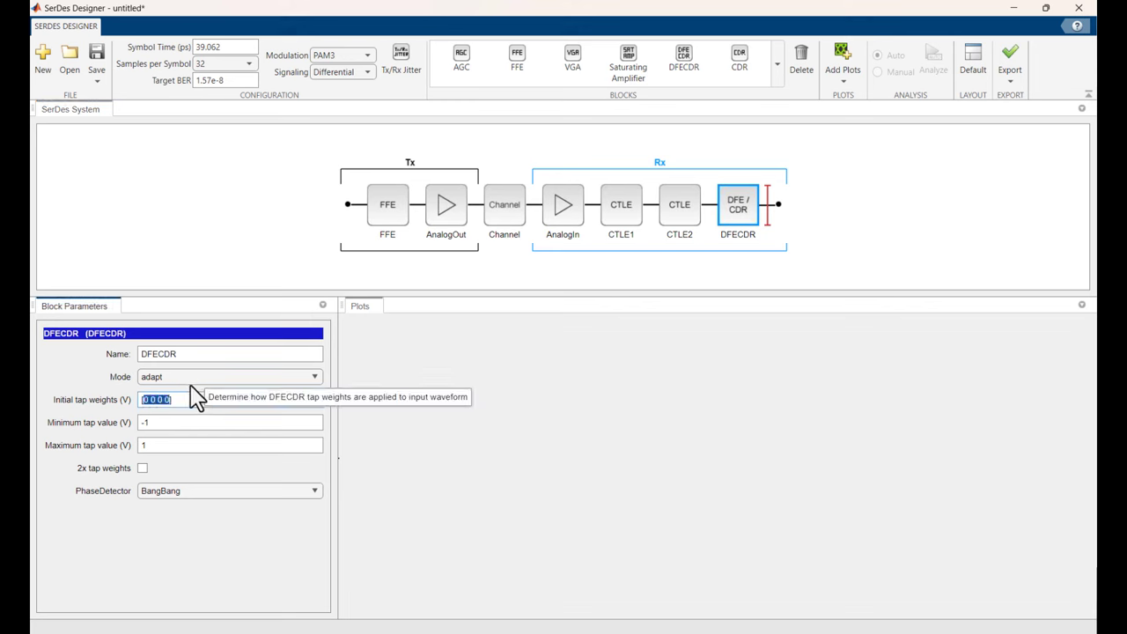
click(183, 398)
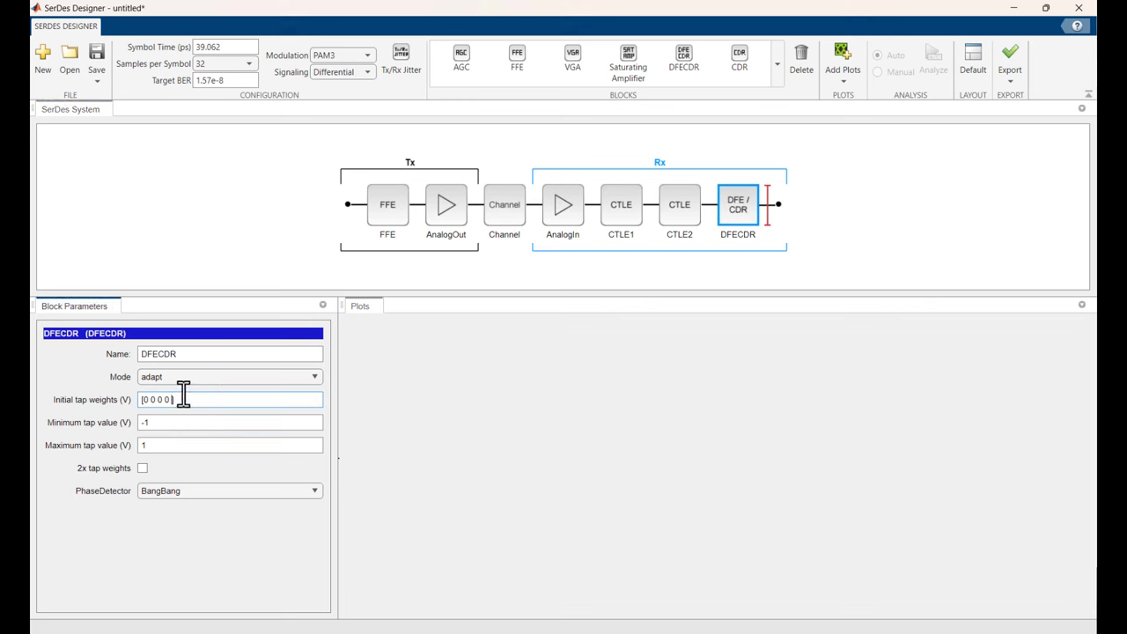
text(0 0 0 0 0 0 0 0 0 0 0 0)
key(Return)
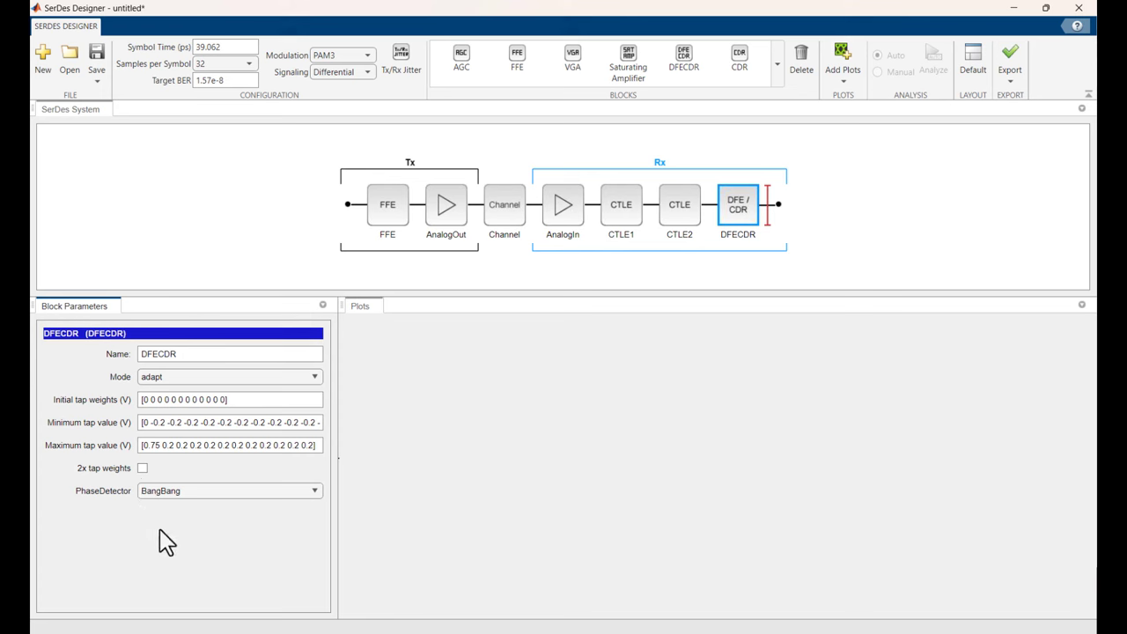
Keep the DFECDR on adapt mode with a BangBang phase detector.
click(317, 381)
click(317, 381)
click(314, 492)
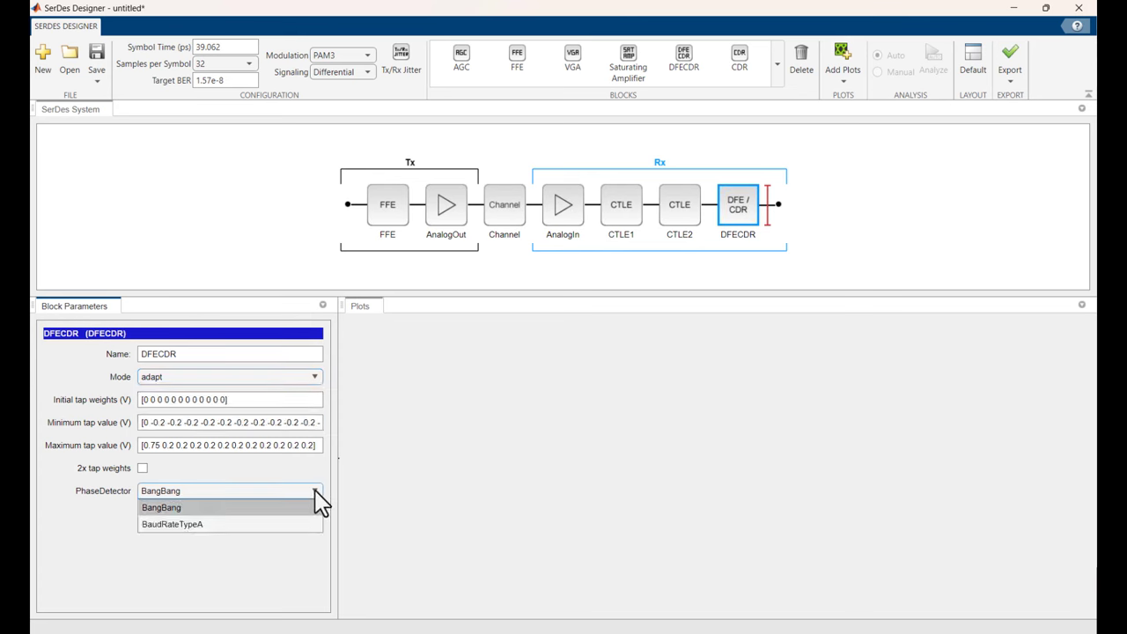
click(315, 494)
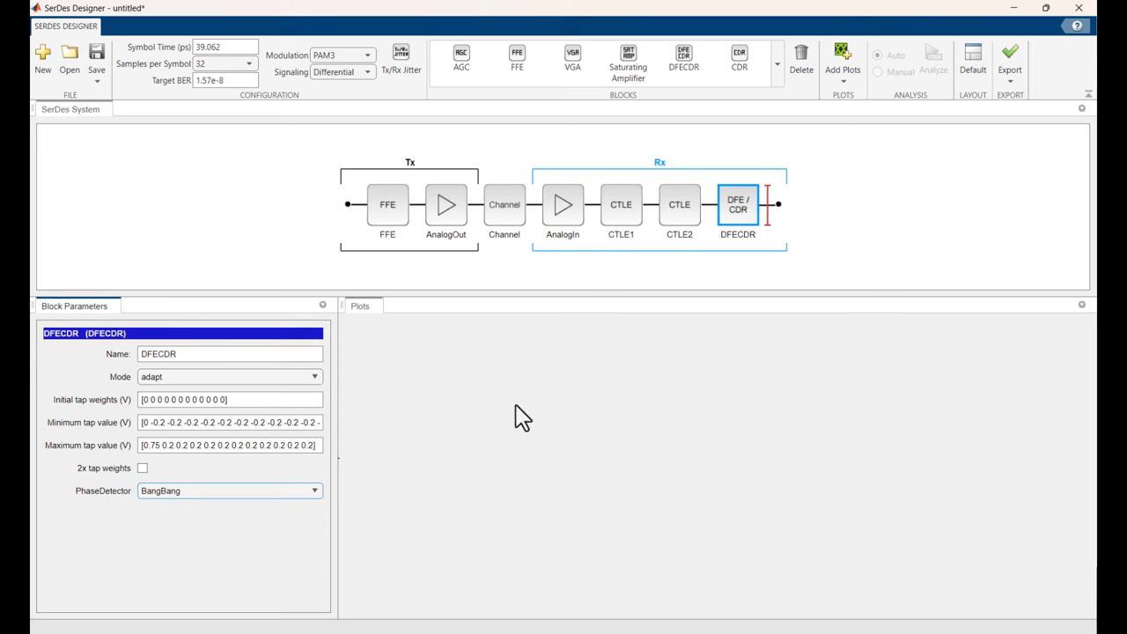
click(499, 262)
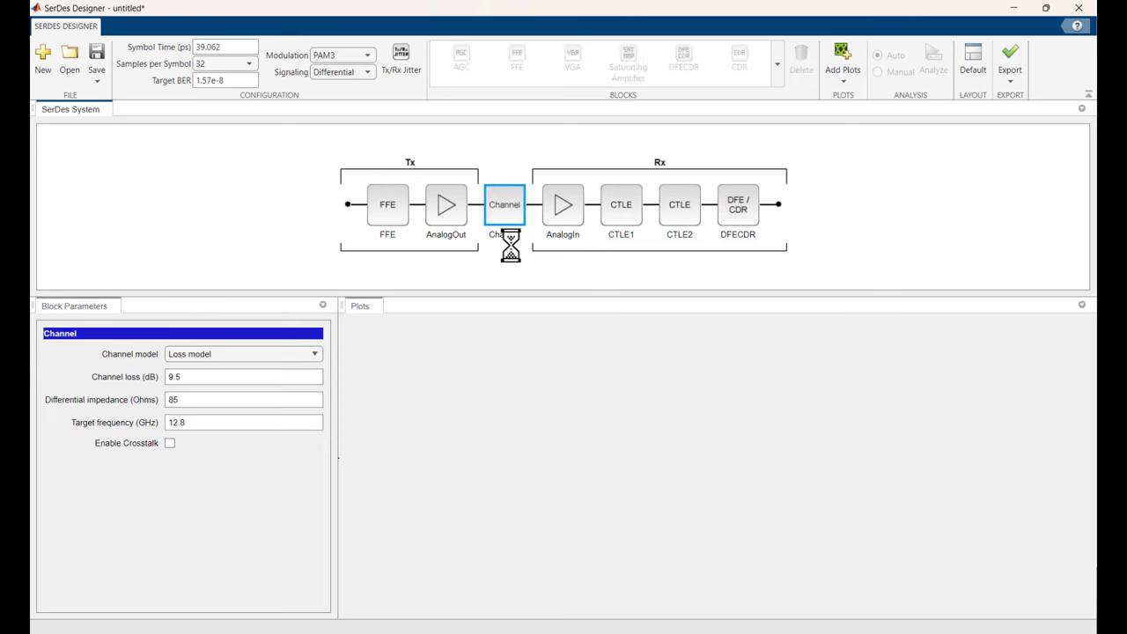
Add the BER eye plot and the Report table, docking the Report beside the BER plot.
click(843, 81)
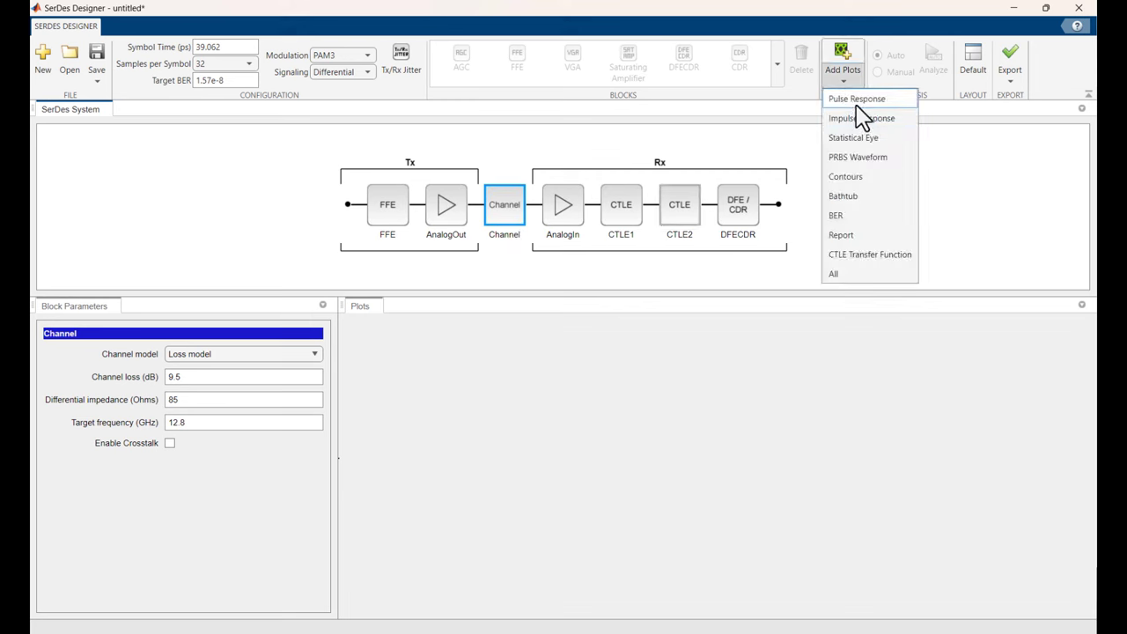
click(841, 215)
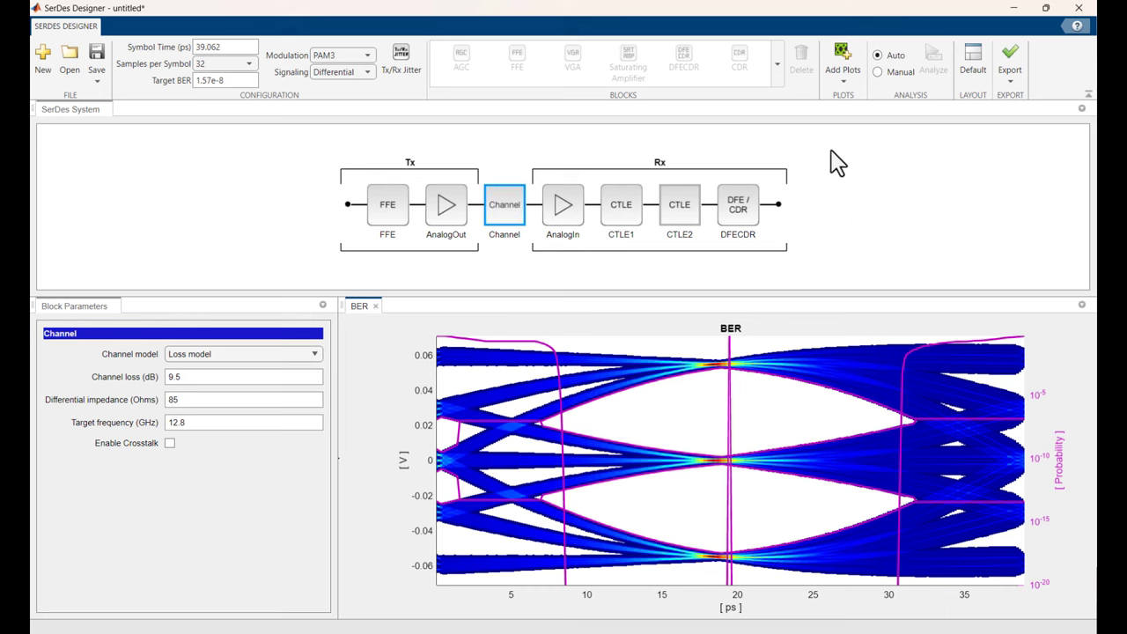
click(844, 81)
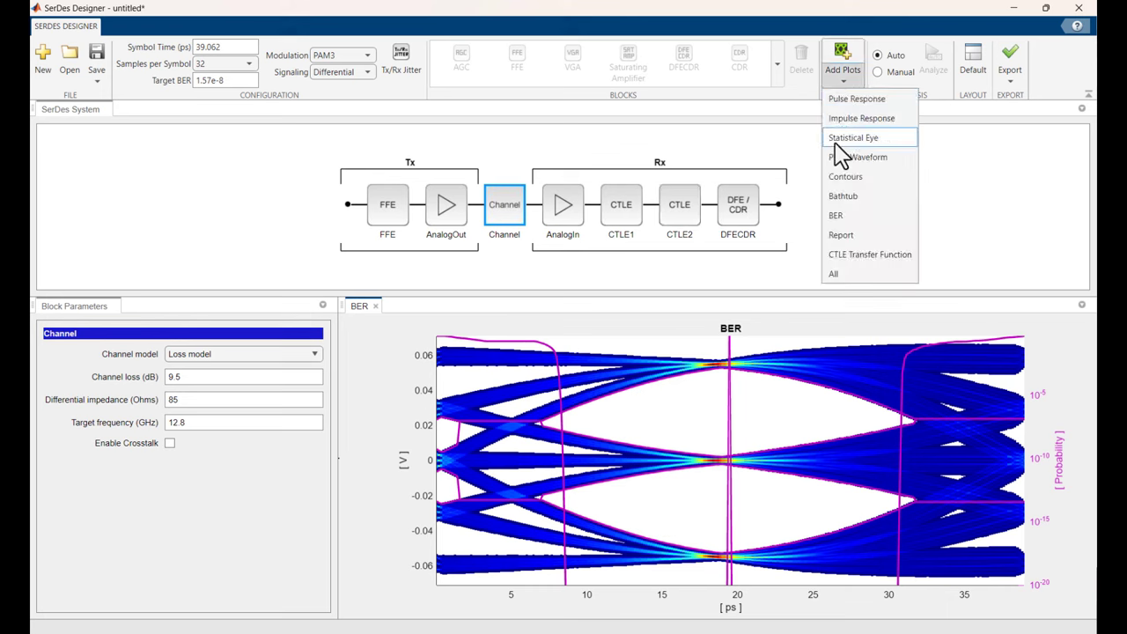
click(844, 241)
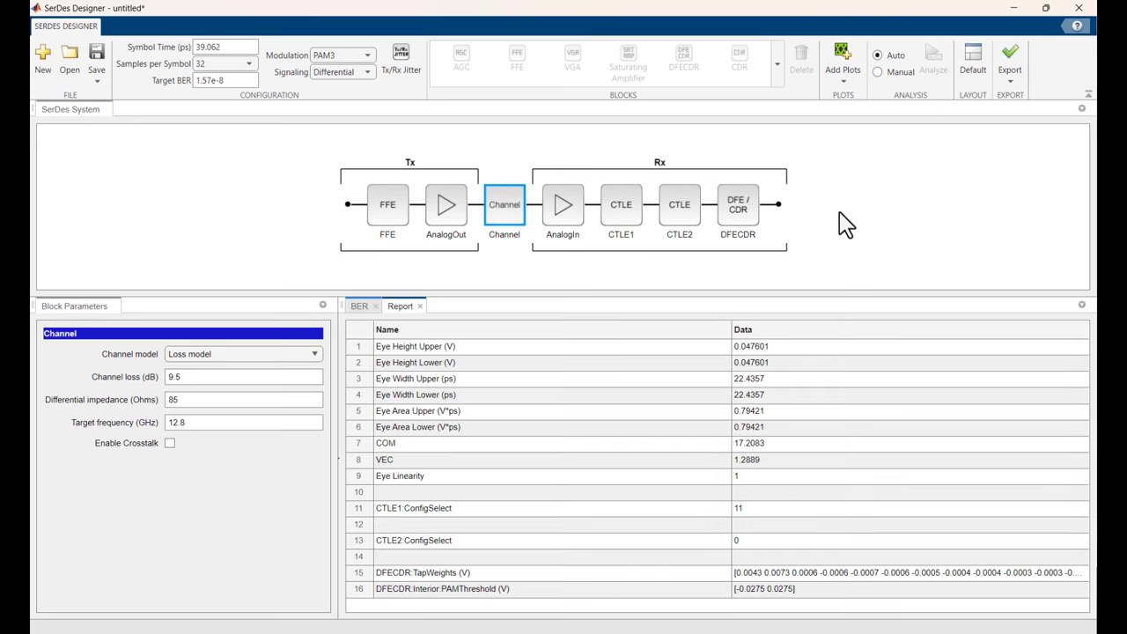
click(407, 308)
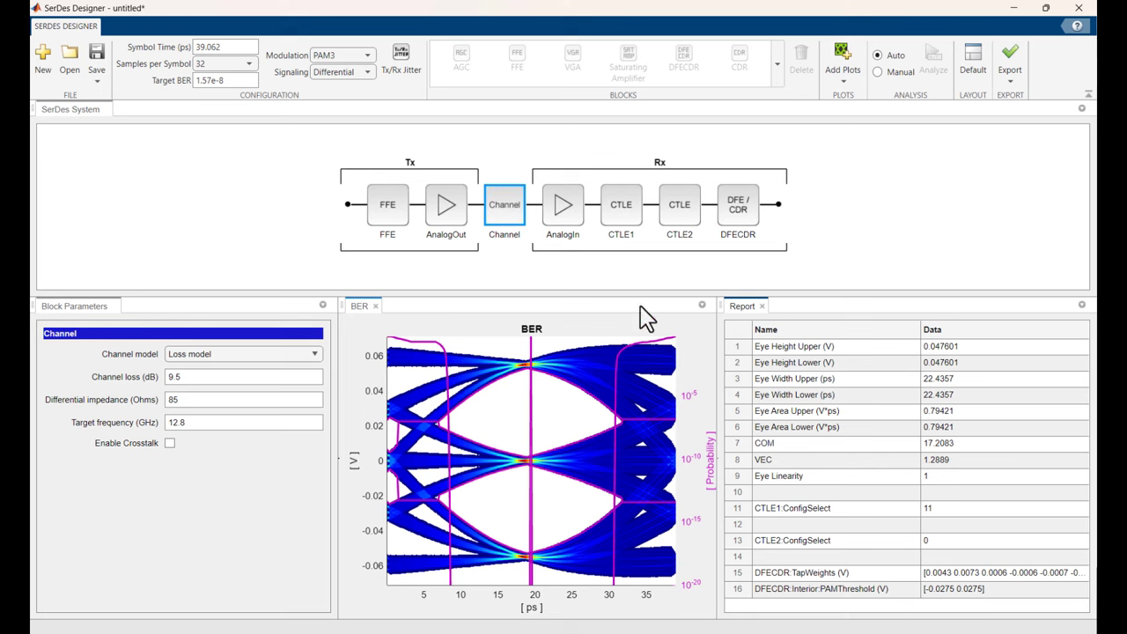
Enable Tx_Rj and Rx_Rj in the Tx/Rx Jitter settings.
click(400, 60)
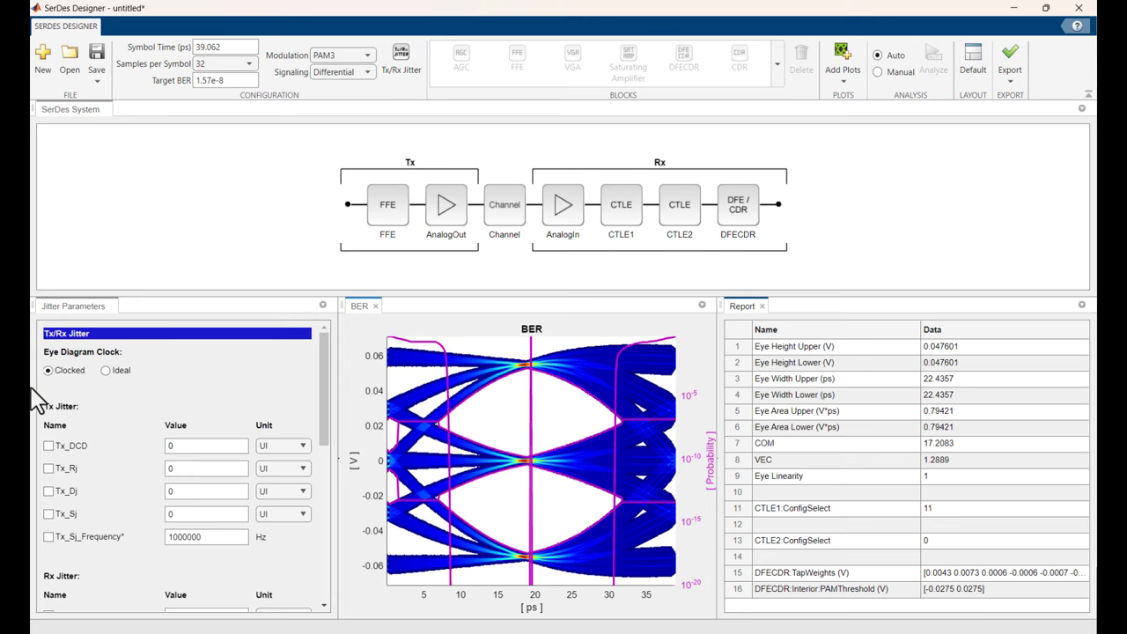
scroll(74, 406, down, 3)
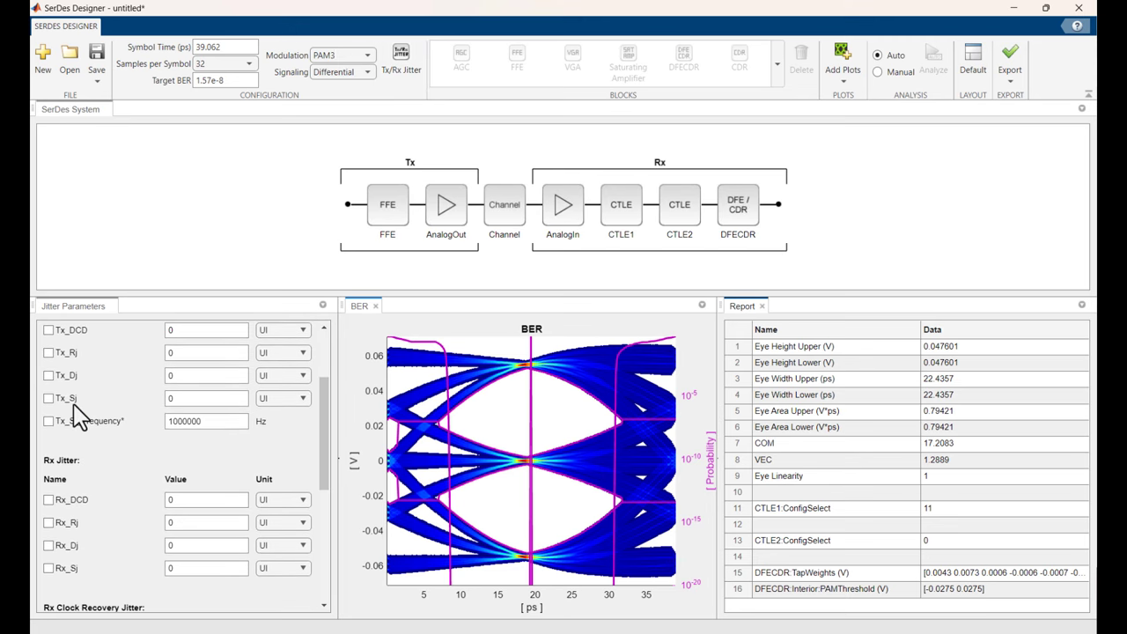
click(49, 353)
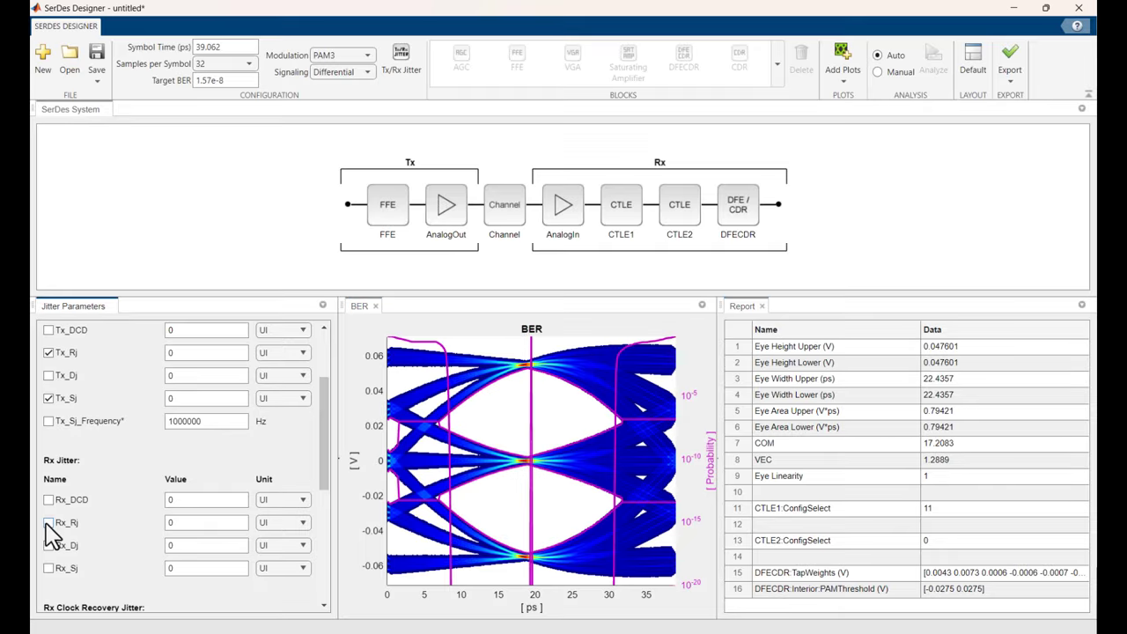
click(49, 522)
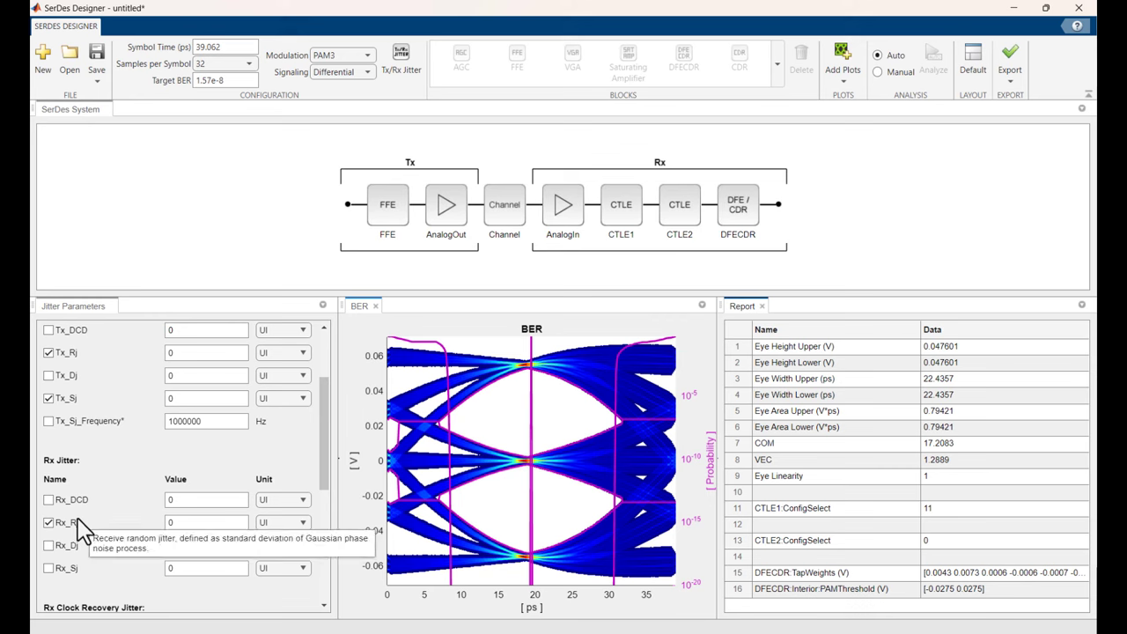
Enter jitter amounts Tx_Rj 0.0085, Tx_Sj 0.02704 and Rx_Rj 0.013124405 UI.
click(185, 353)
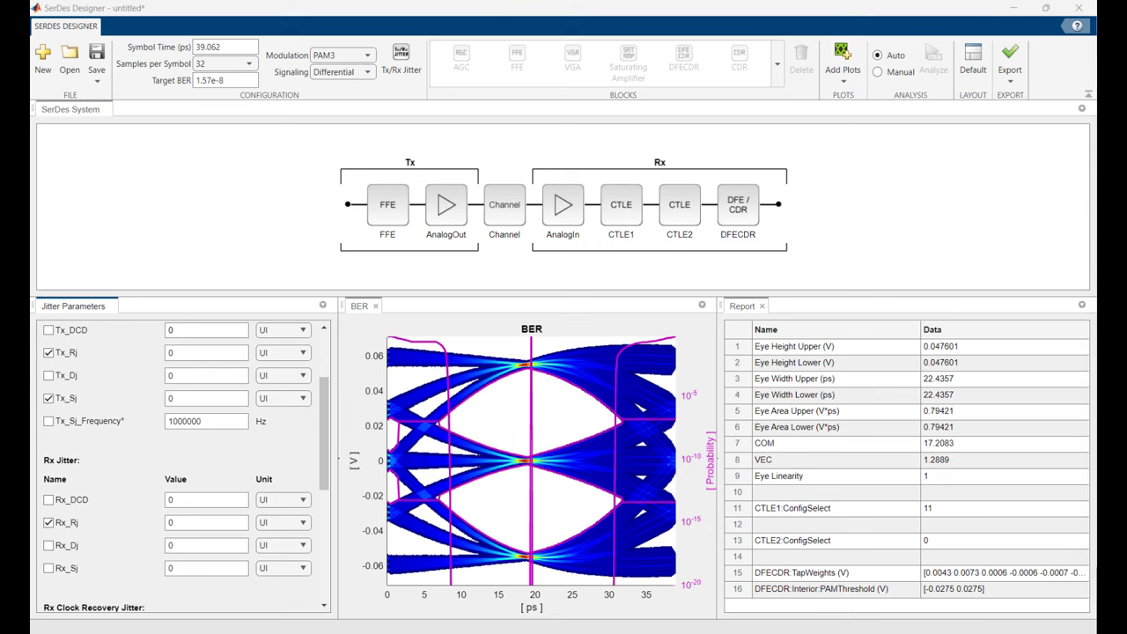
click(201, 354)
text(0.0085)
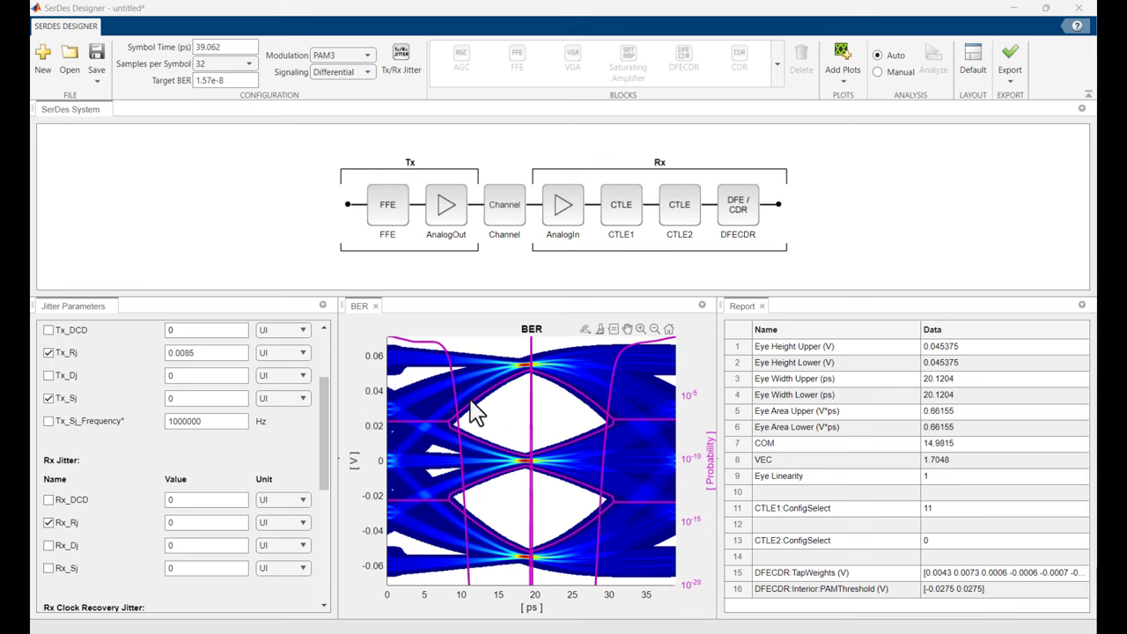
click(190, 398)
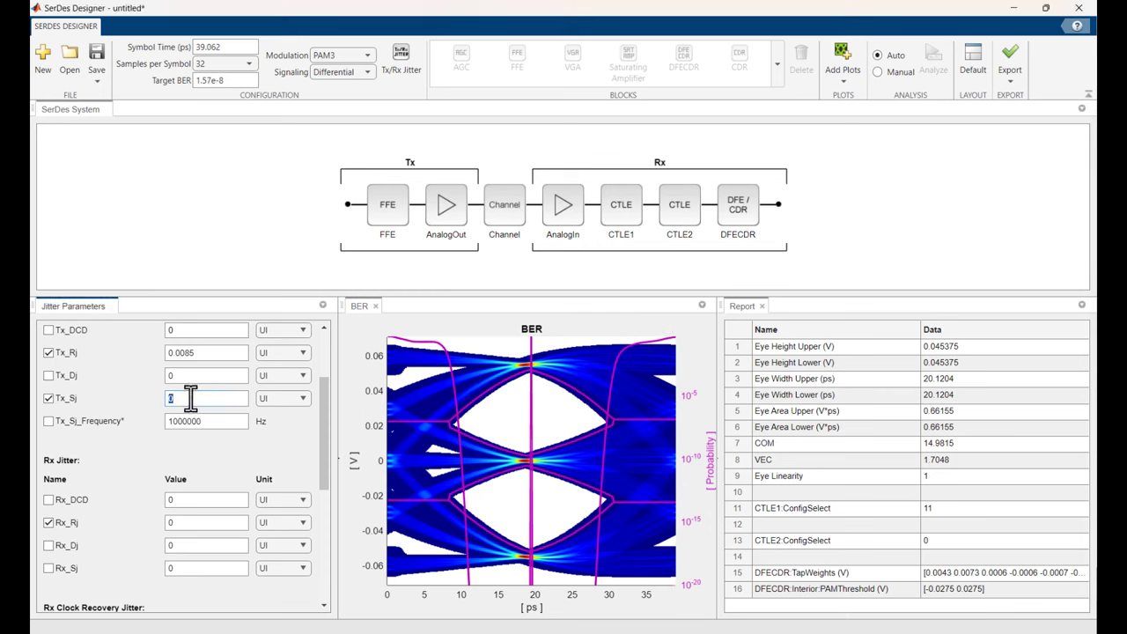
text(0.02704)
click(187, 522)
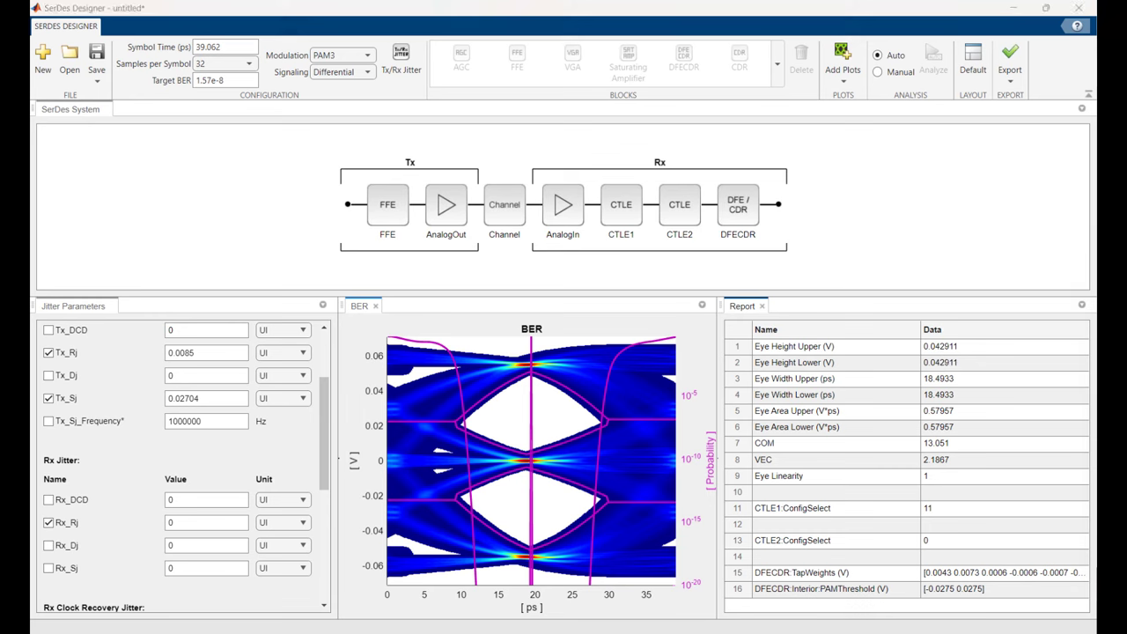
click(158, 523)
text(0.01124405)
click(238, 543)
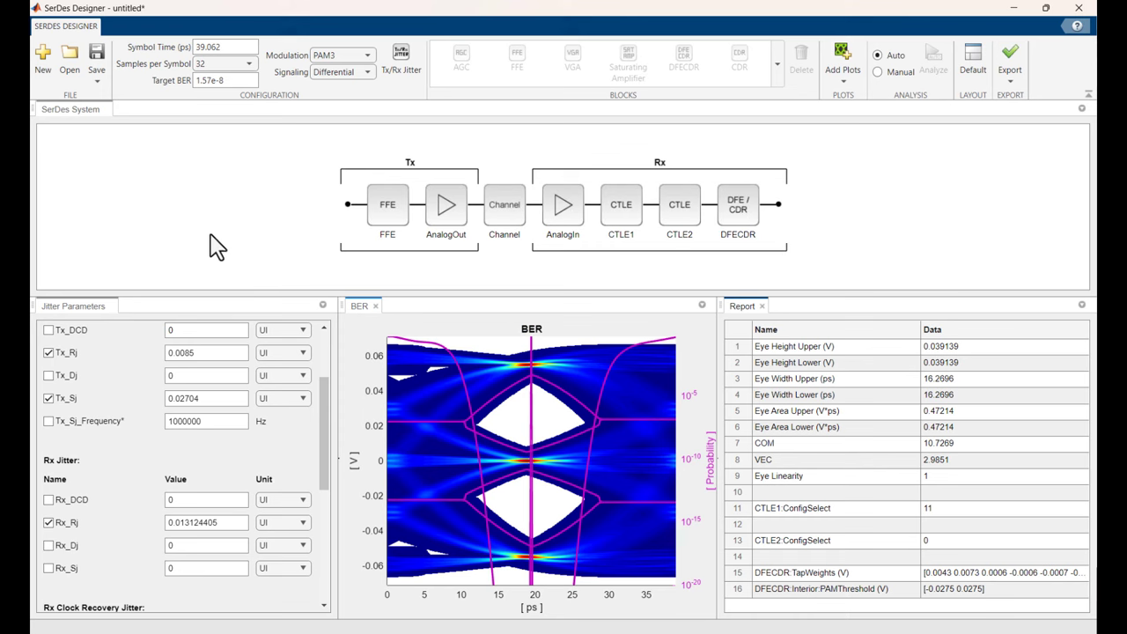
Export the SerDes system to Simulink with Export SerDes System to Simulink.
click(1010, 84)
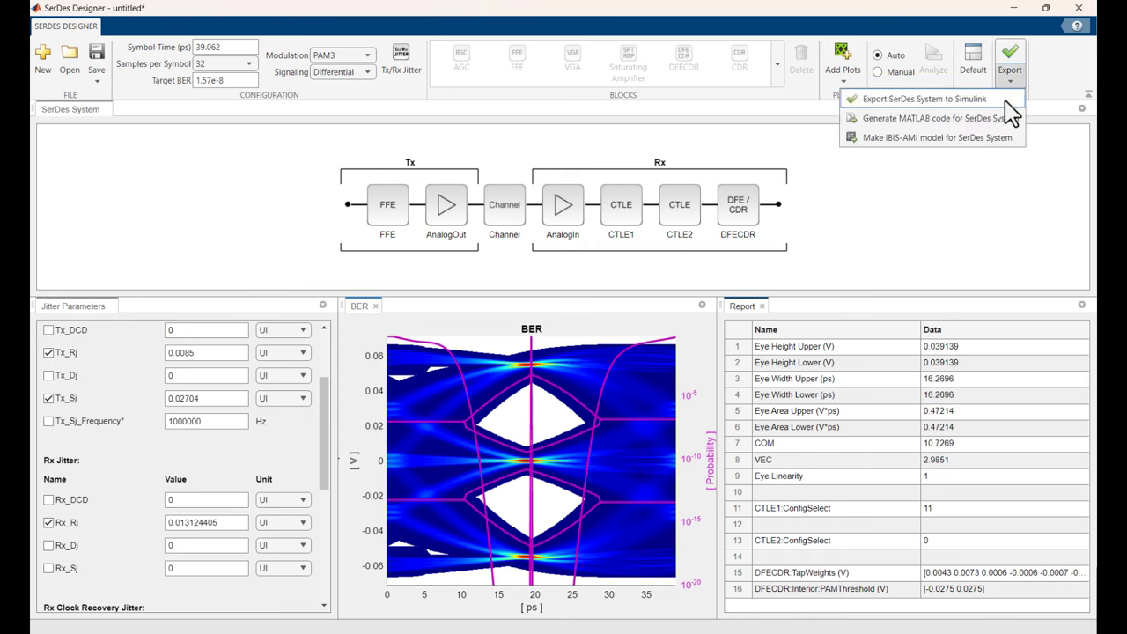
click(1005, 101)
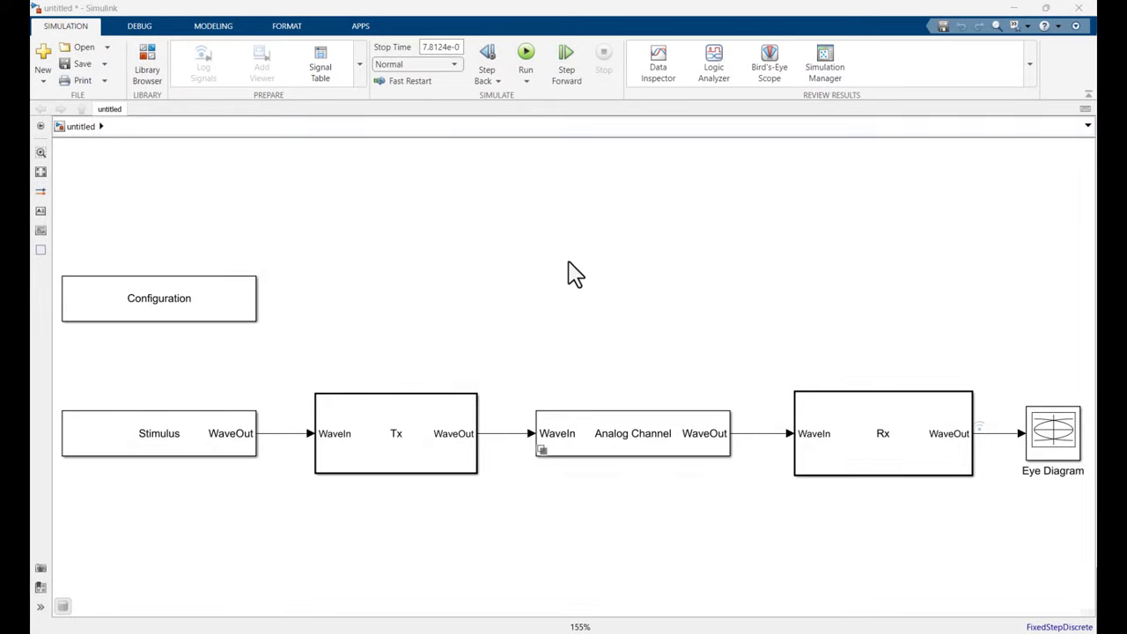
Check the Configuration block's PAM3, 32 samples-per-symbol settings and close them unchanged.
click(158, 296)
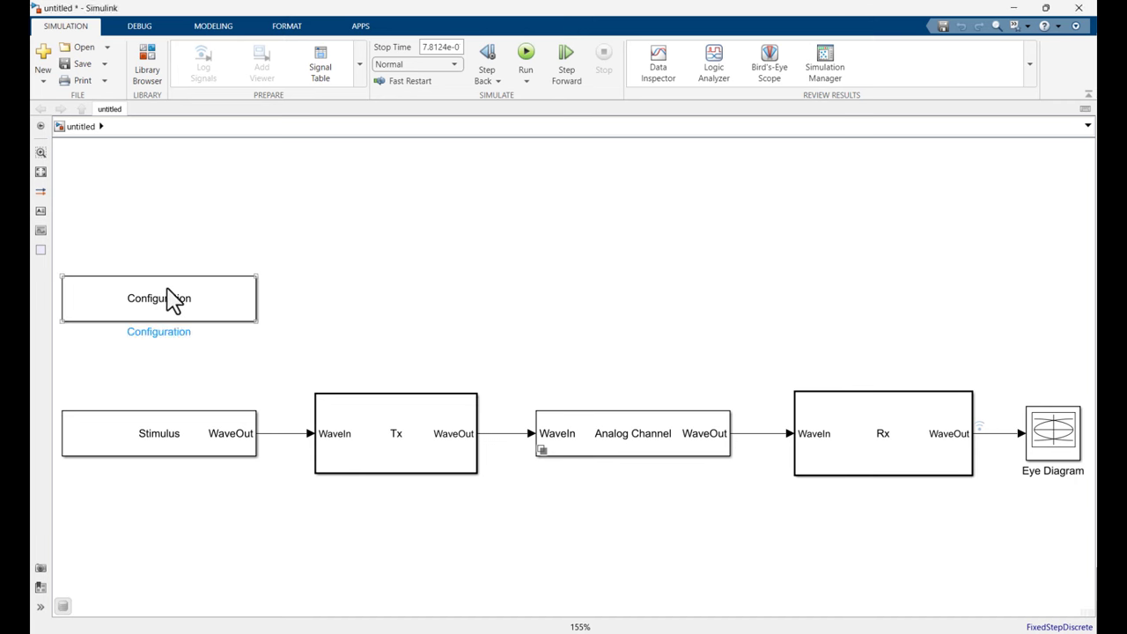
double_click(237, 304)
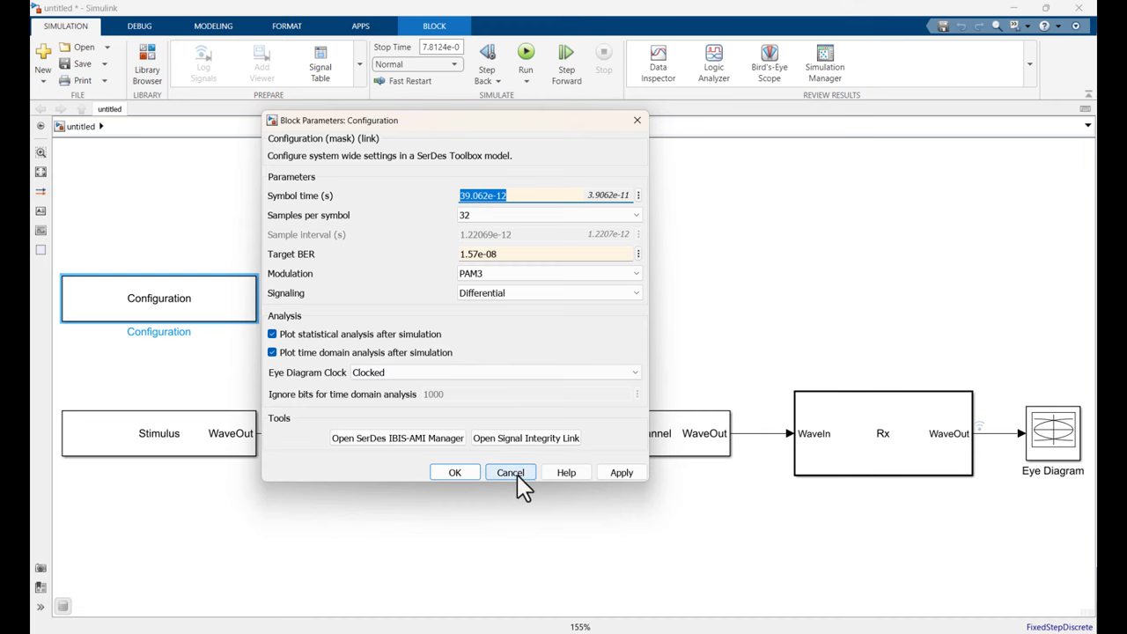
click(455, 473)
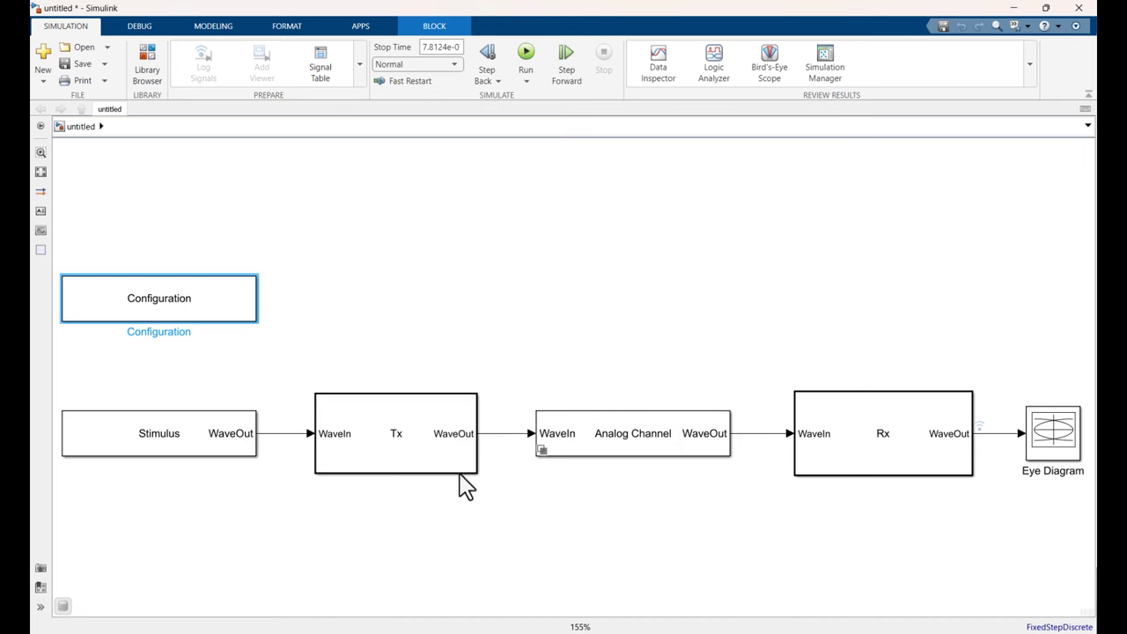
Give the Stimulus 50000 symbols, a Serial PRBS waveform and USB4V2 PAMn mapping.
click(196, 440)
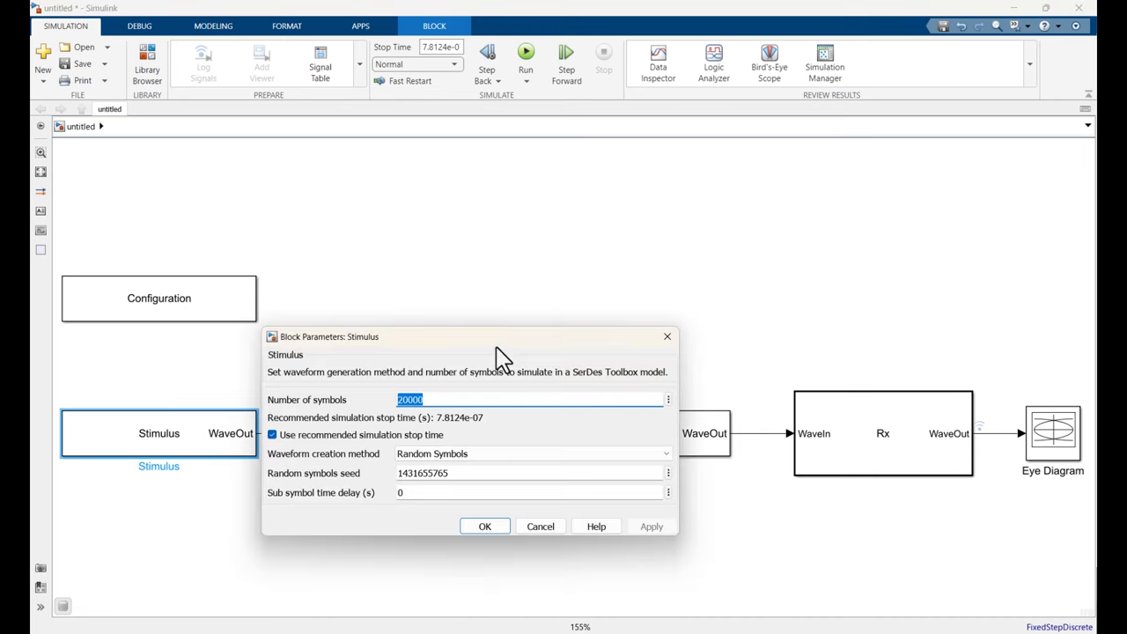
drag(497, 331, 585, 133)
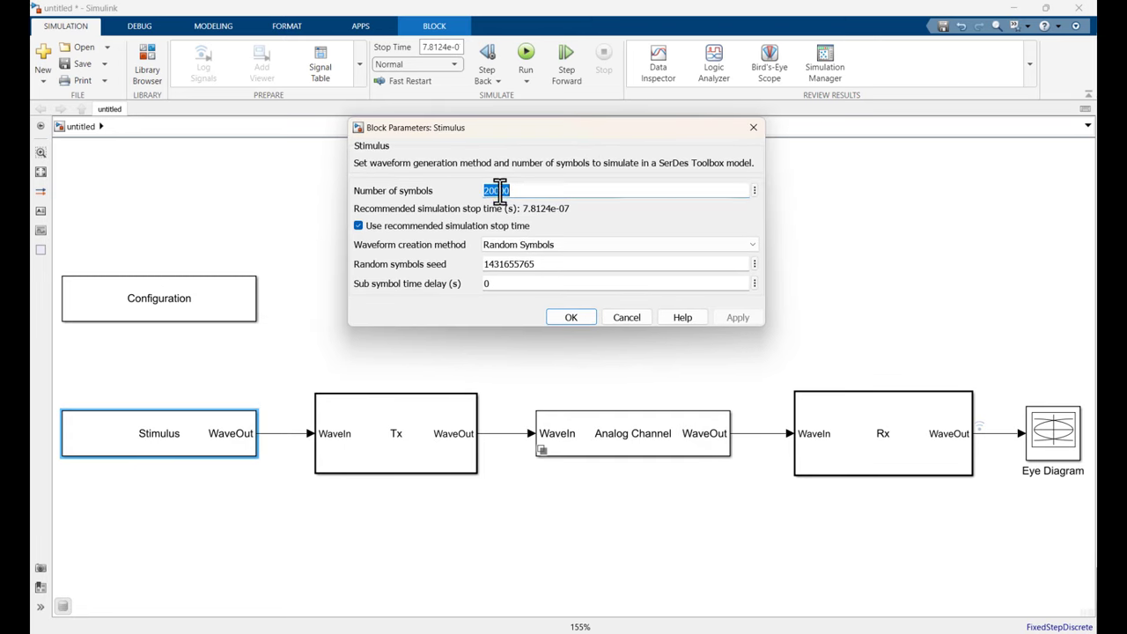
drag(491, 190, 483, 190)
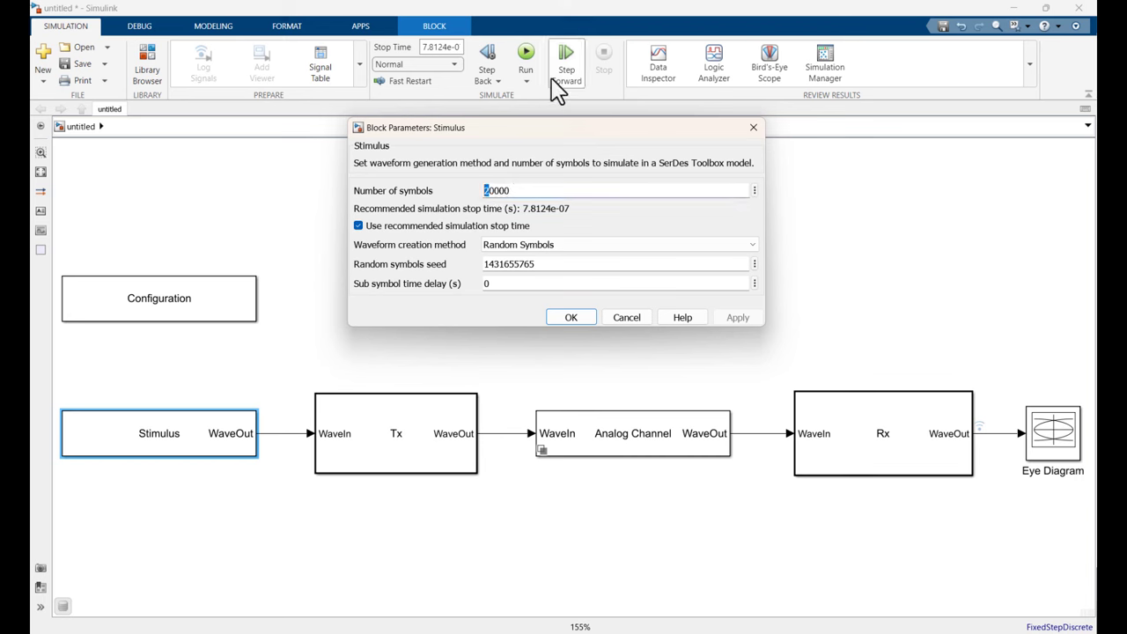
text(5)
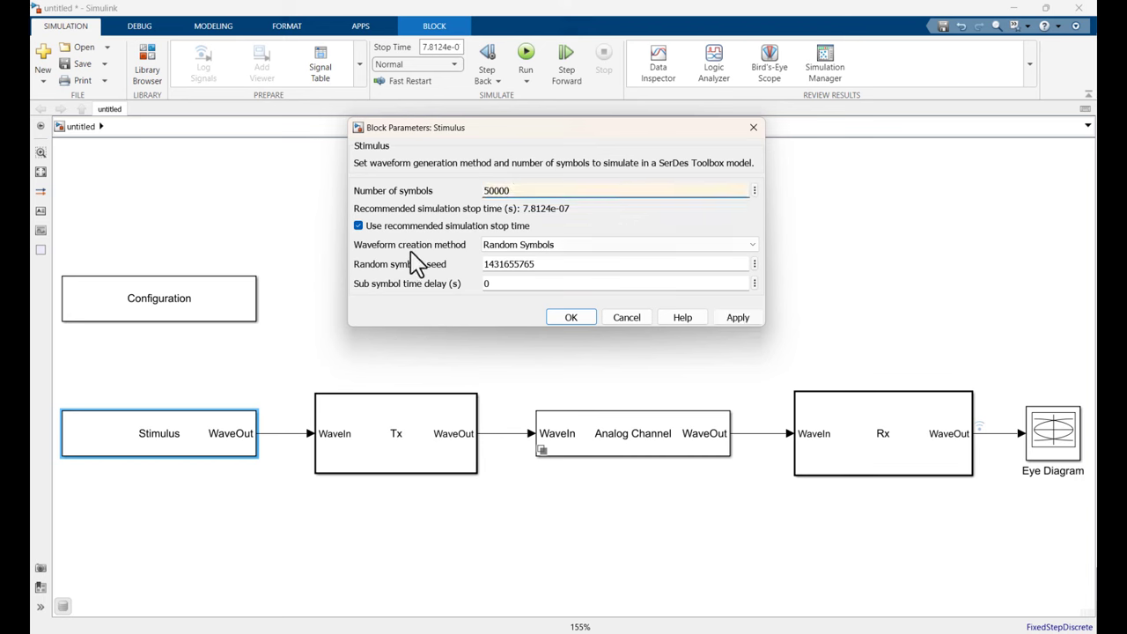
click(745, 246)
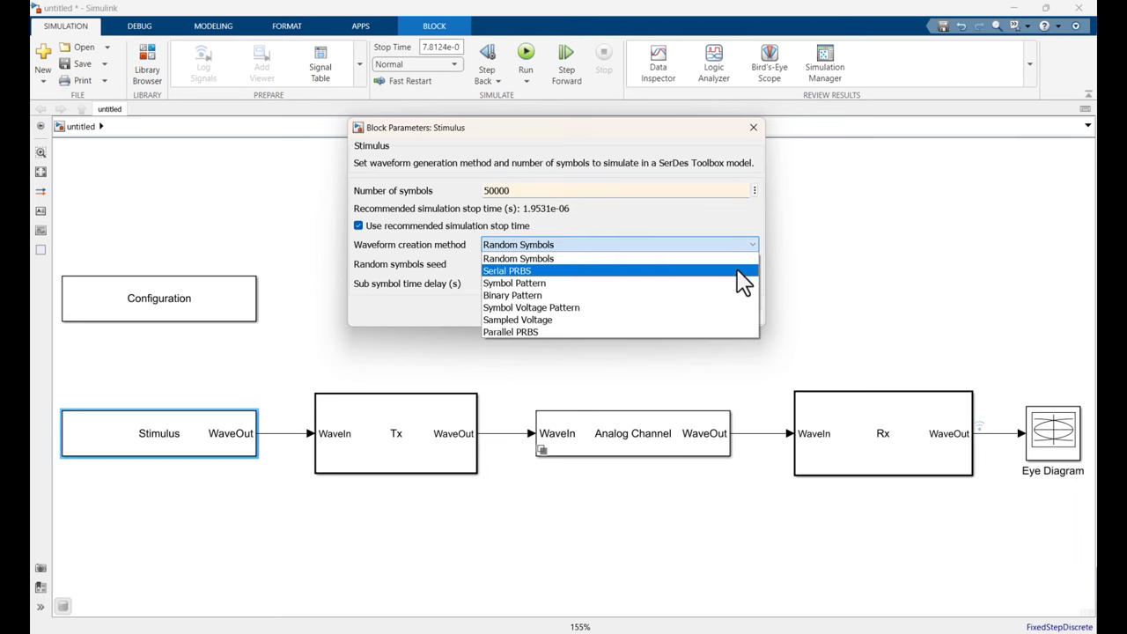
click(738, 272)
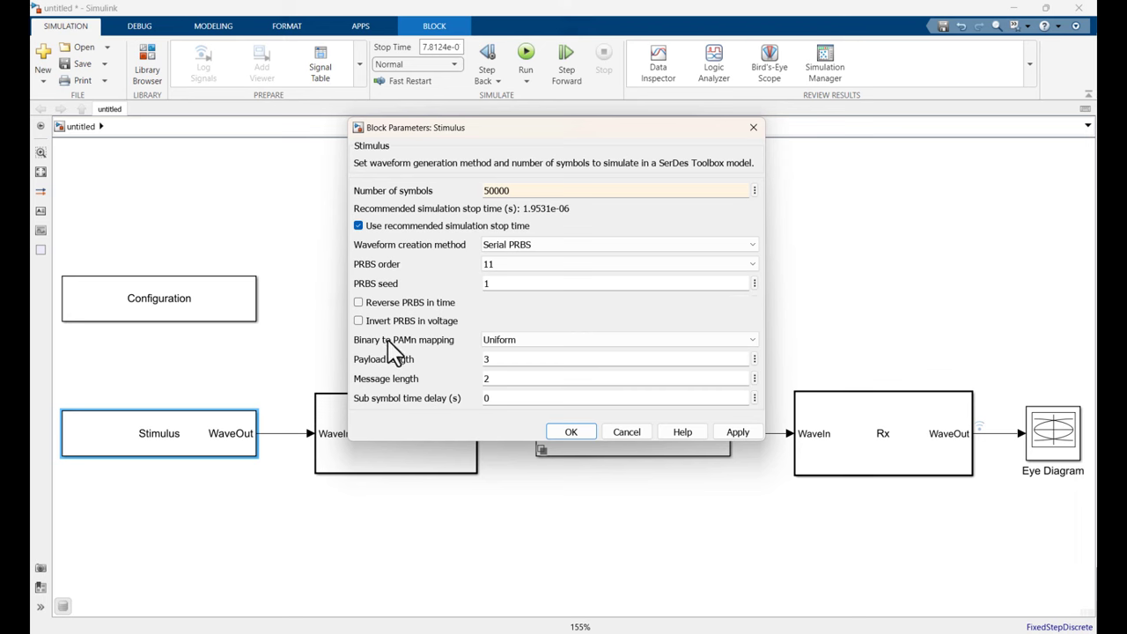
click(752, 344)
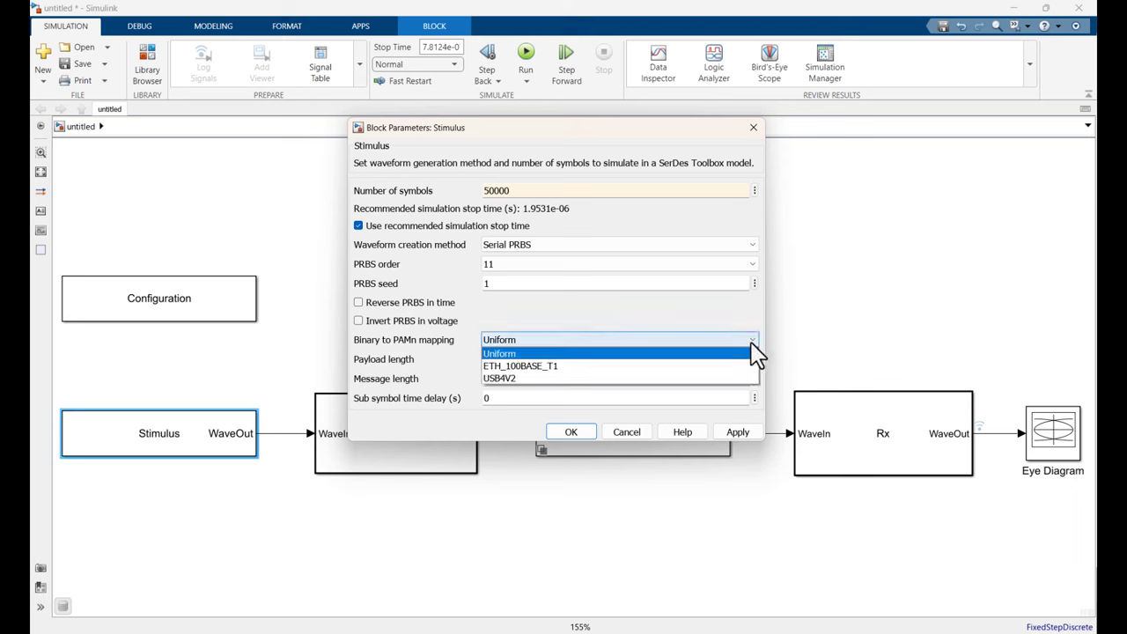
click(723, 379)
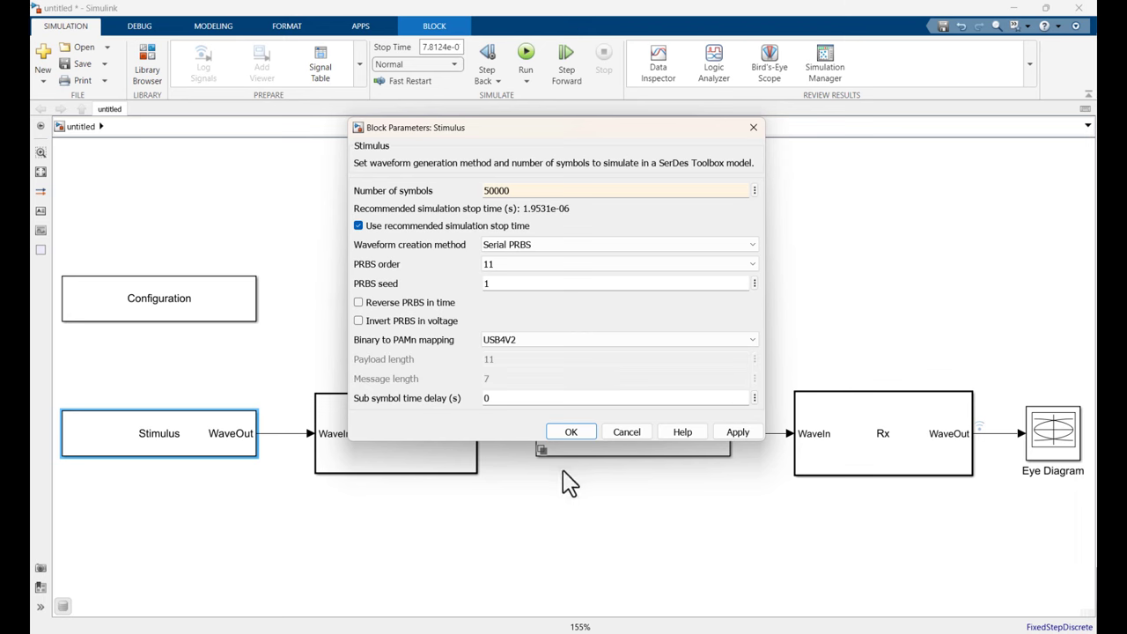
click(570, 432)
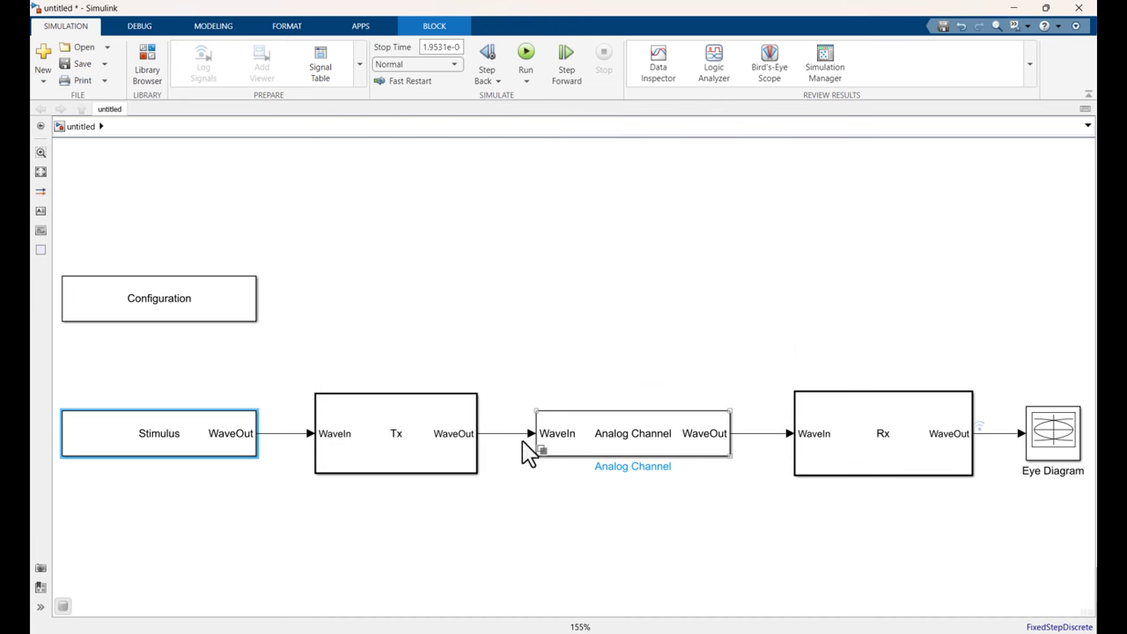
Look inside the Tx subsystem, then open the Analog Channel block's parameters.
double_click(428, 402)
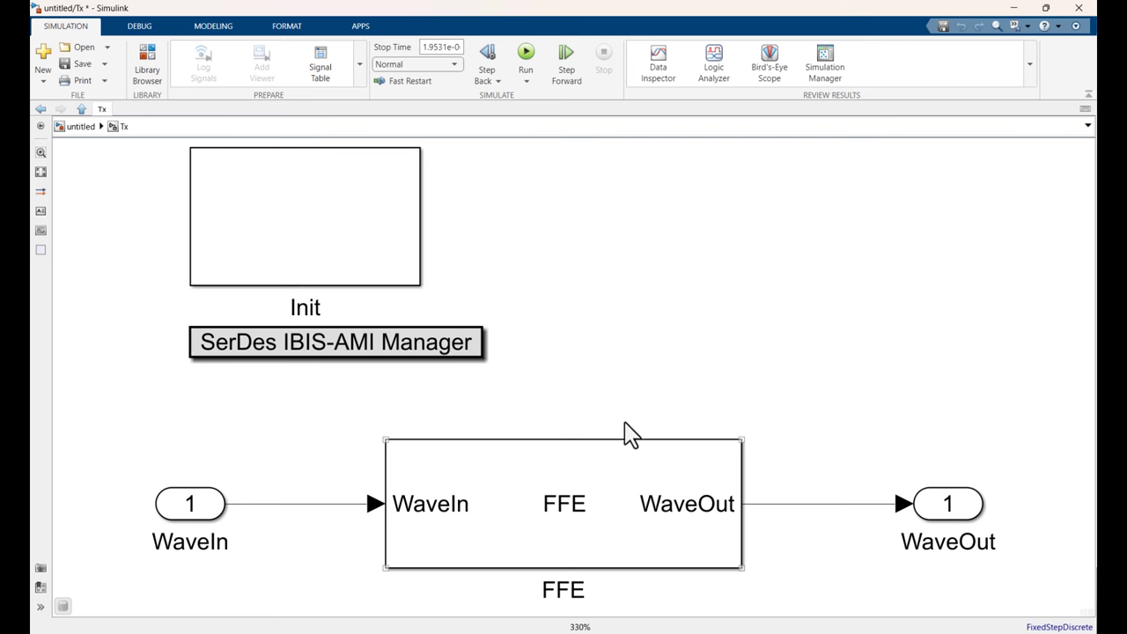
click(77, 128)
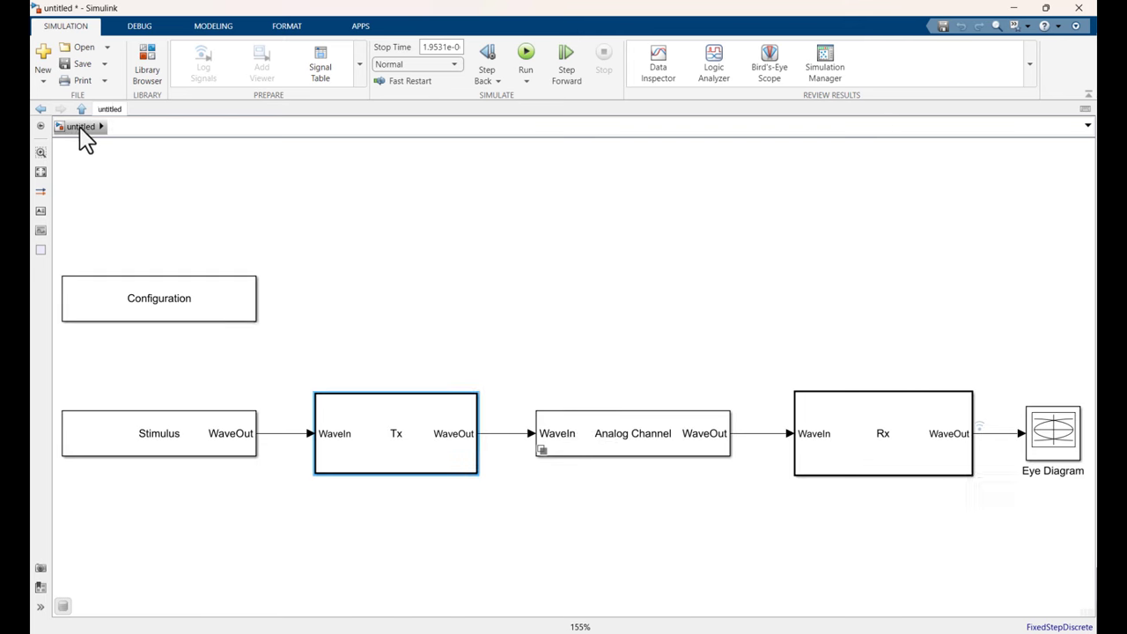
click(625, 428)
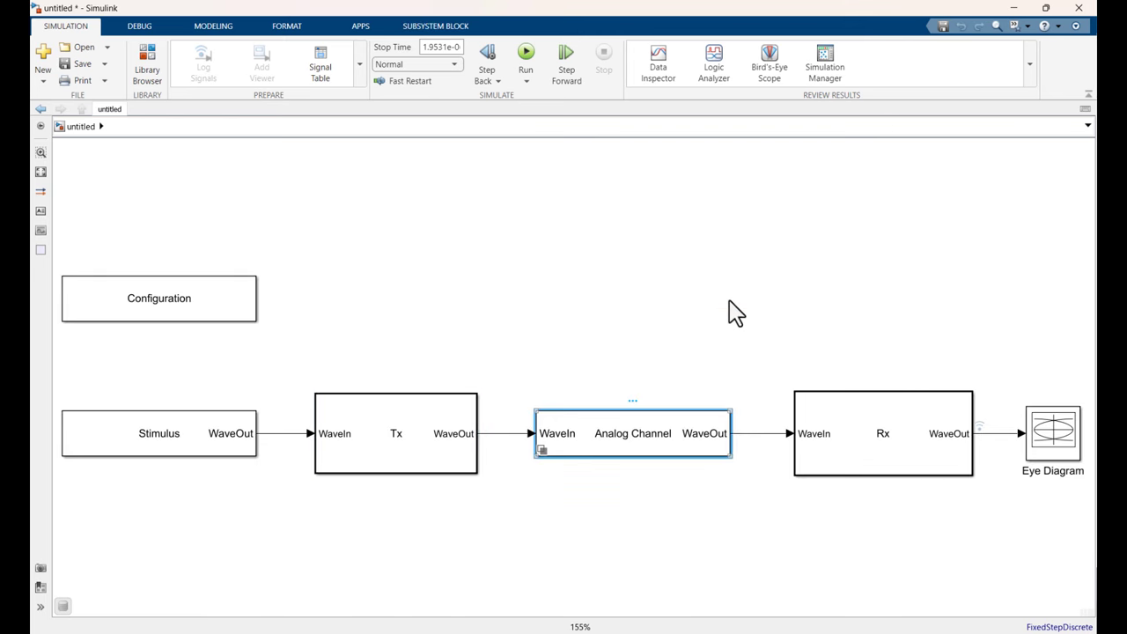
double_click(687, 435)
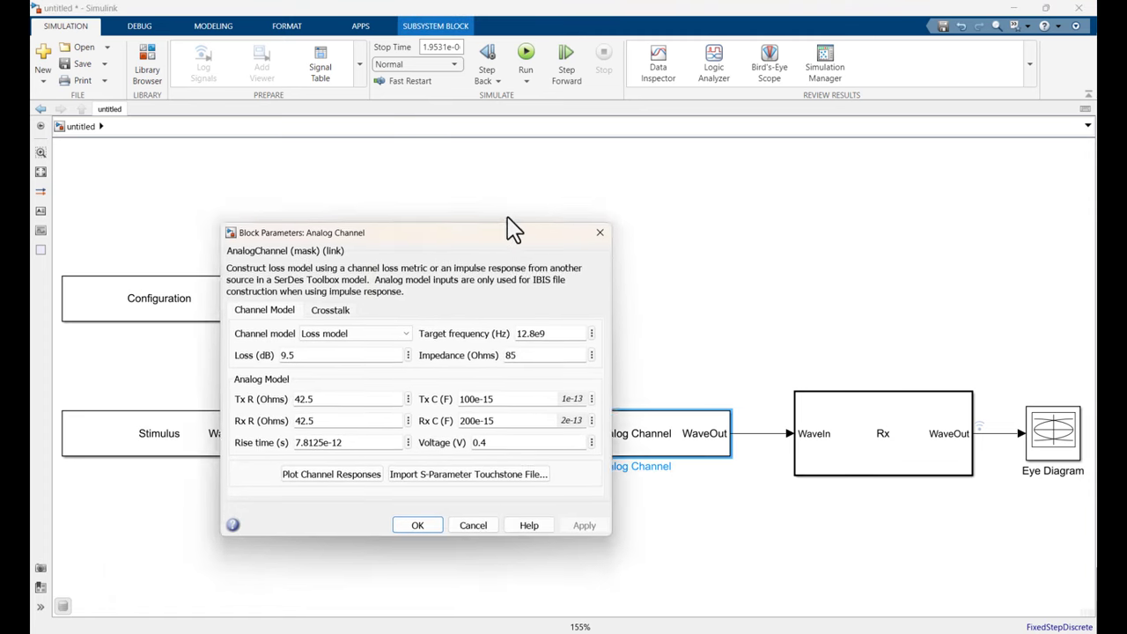
drag(525, 212, 643, 139)
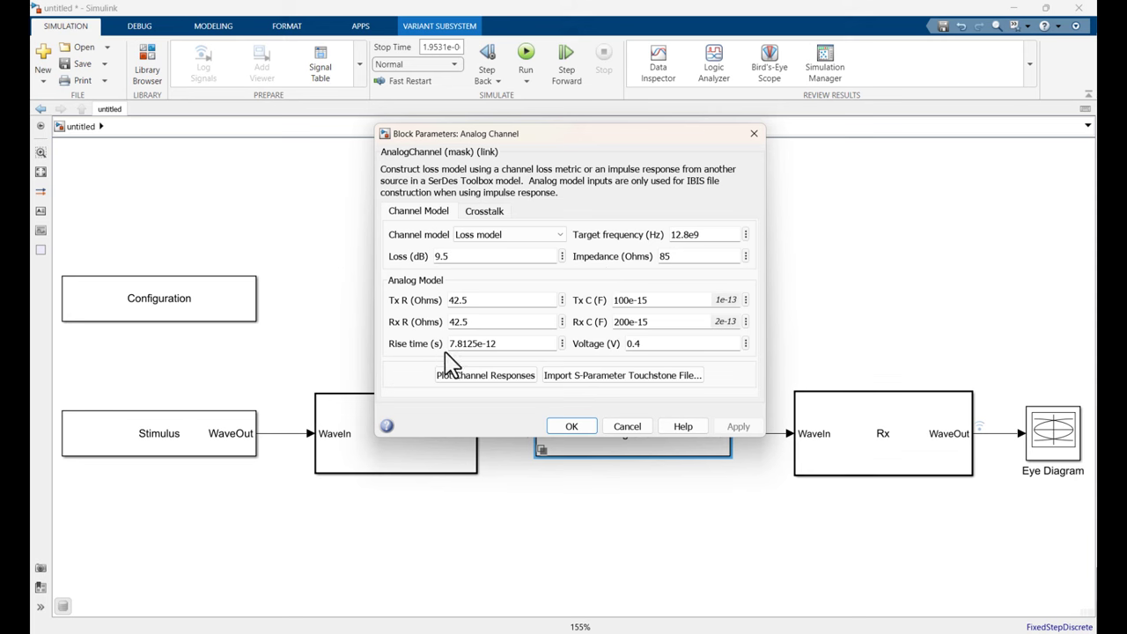
Plot the channel's impulse, step and pulse responses, then close the figure.
click(489, 374)
click(490, 380)
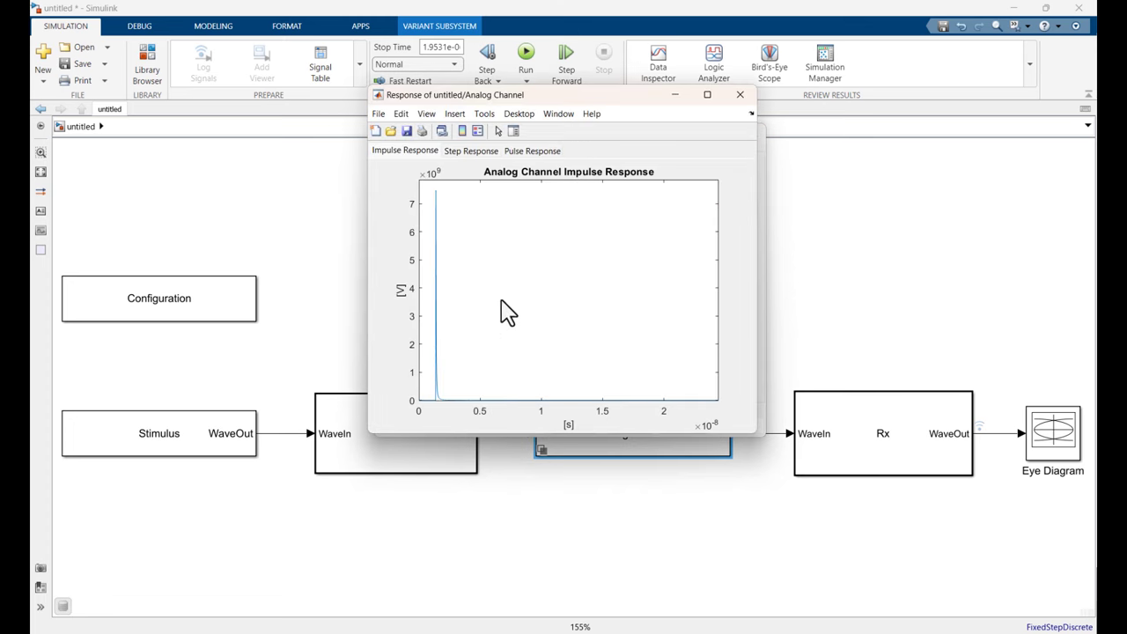
click(473, 155)
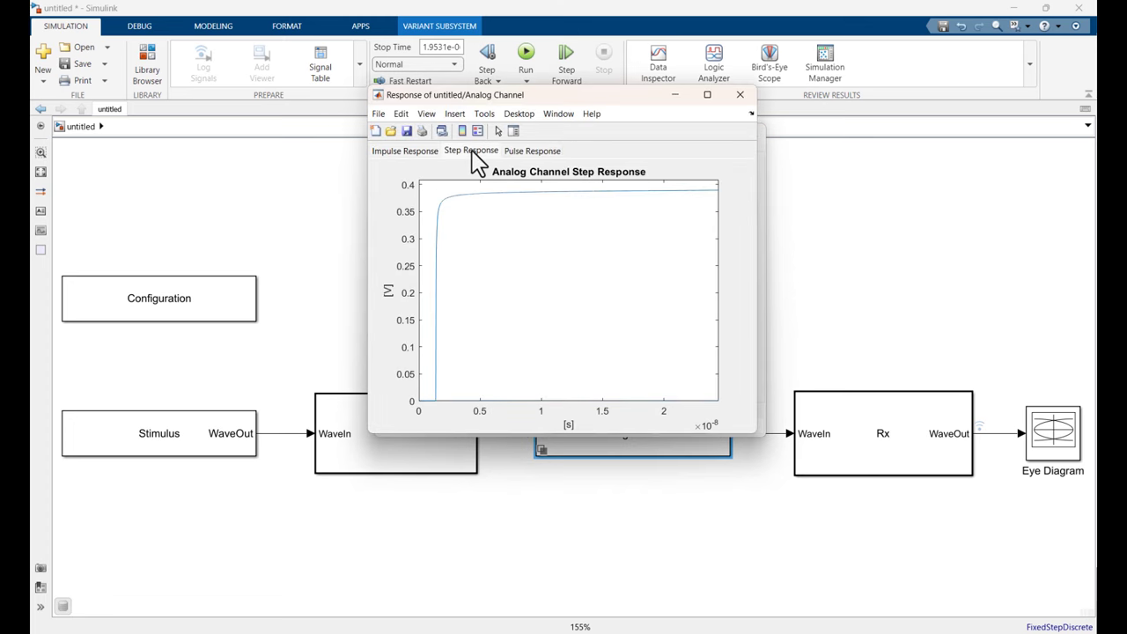
click(521, 153)
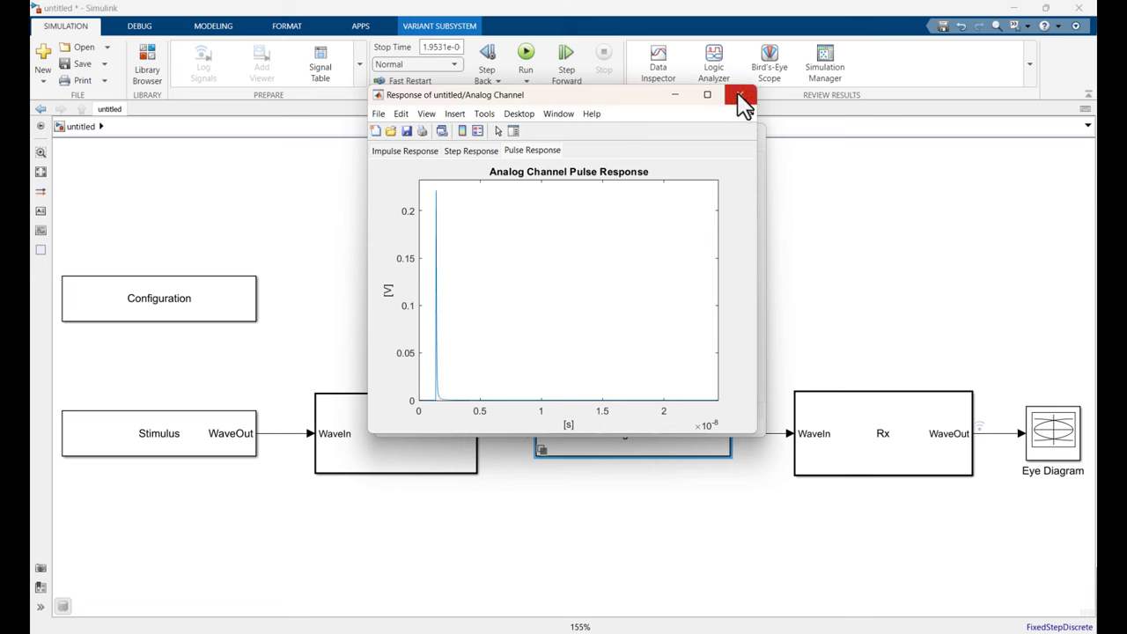
click(739, 97)
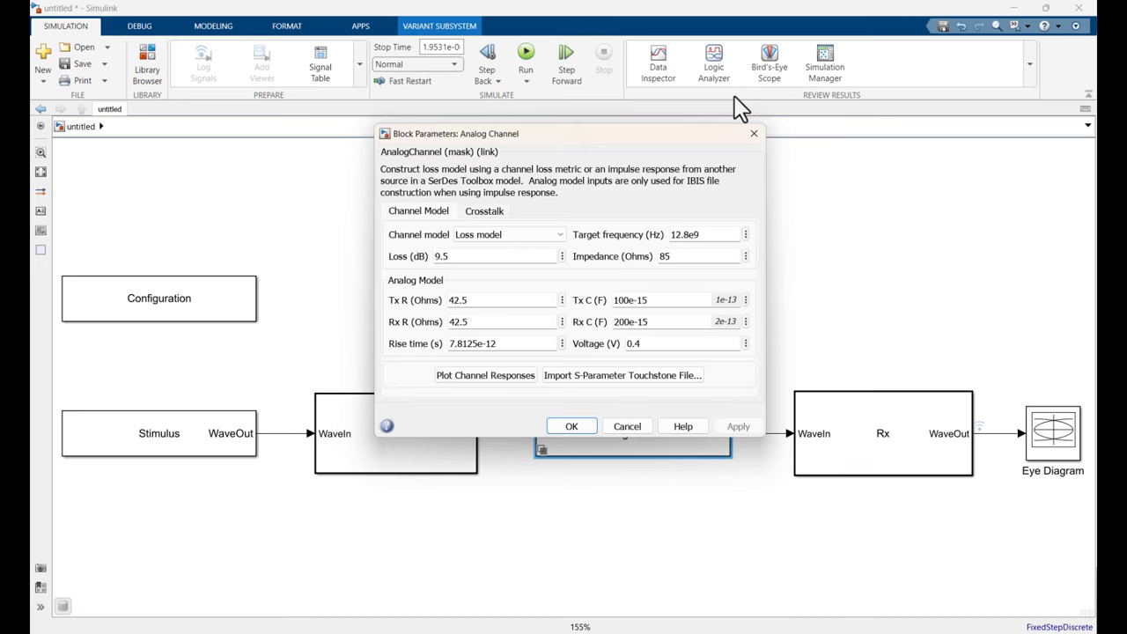
Preview fitting default.s4p in the S-Parameter Fitter, cancel, and close Analog Channel unchanged.
click(623, 378)
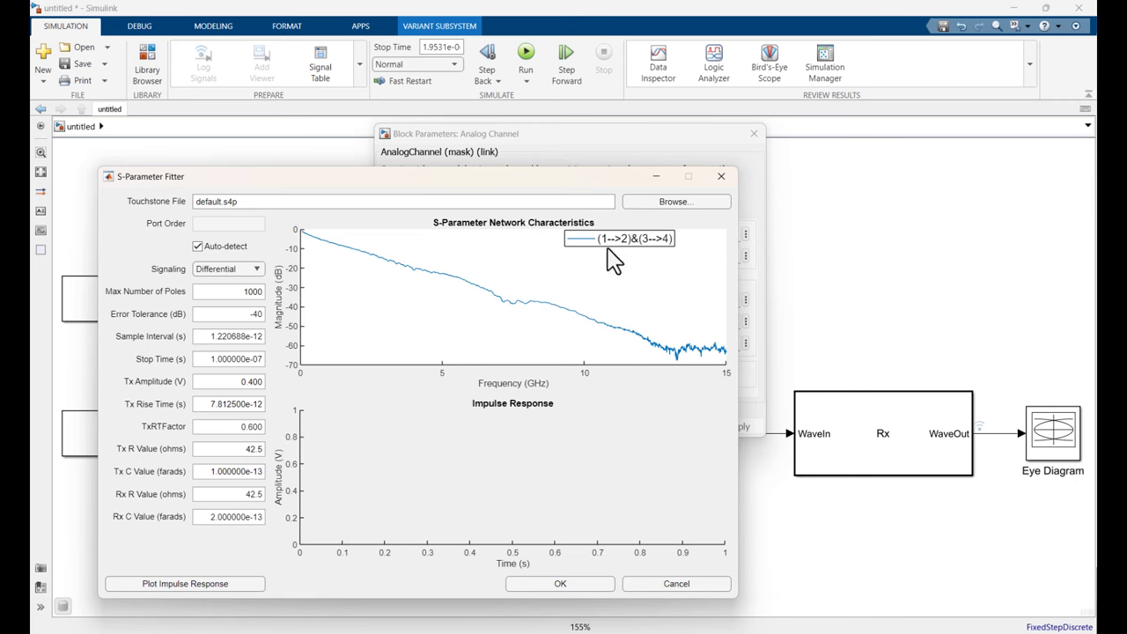
click(666, 584)
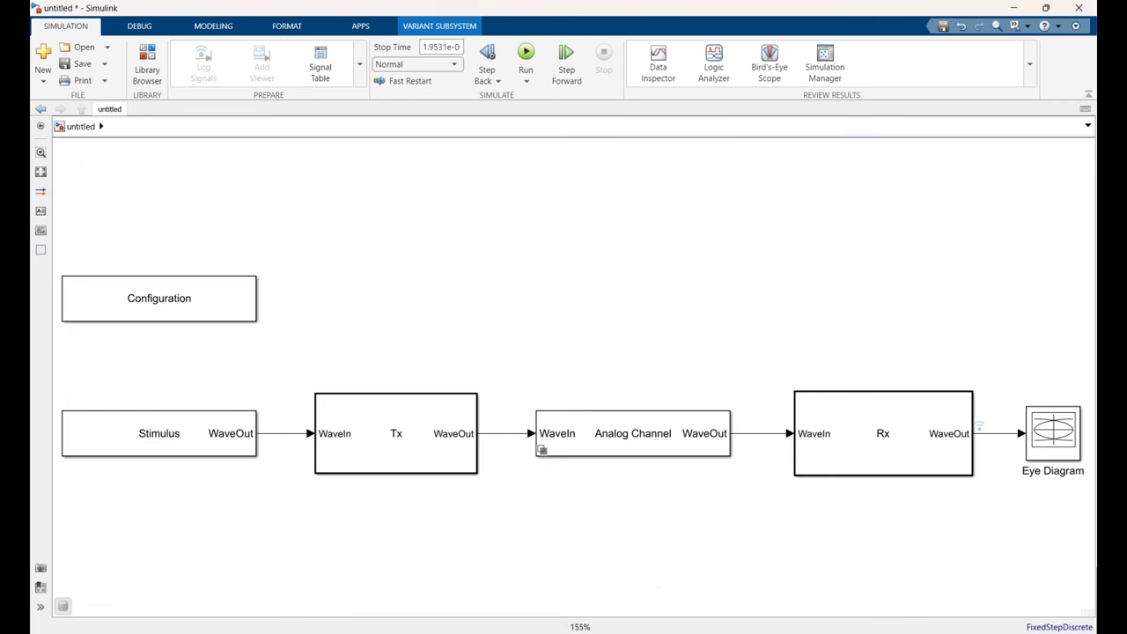
click(1008, 577)
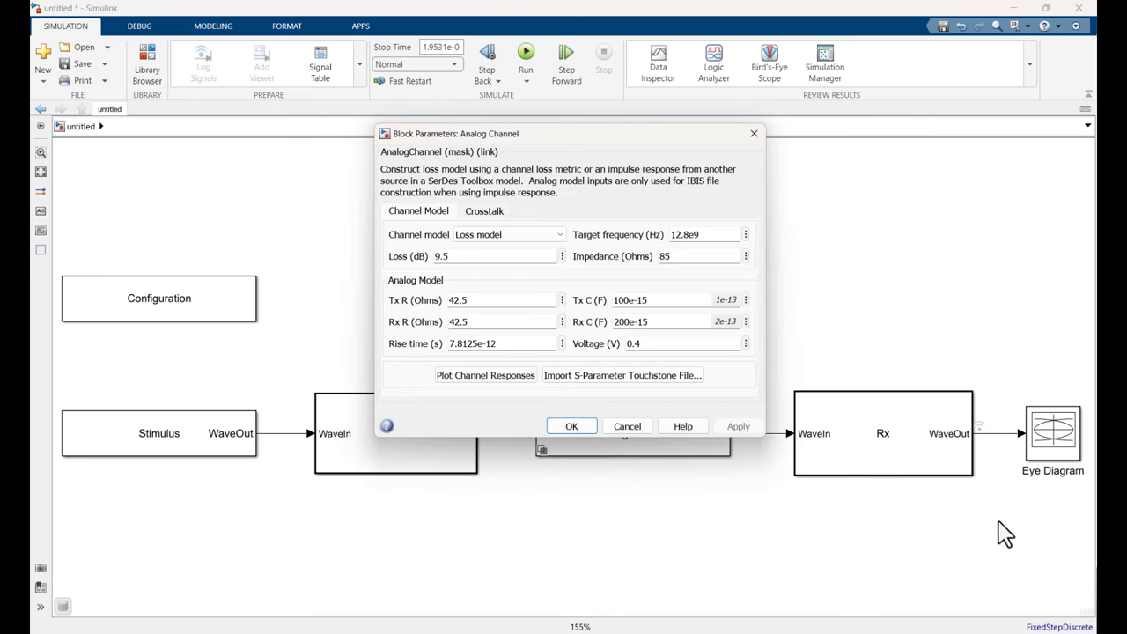
key(Escape)
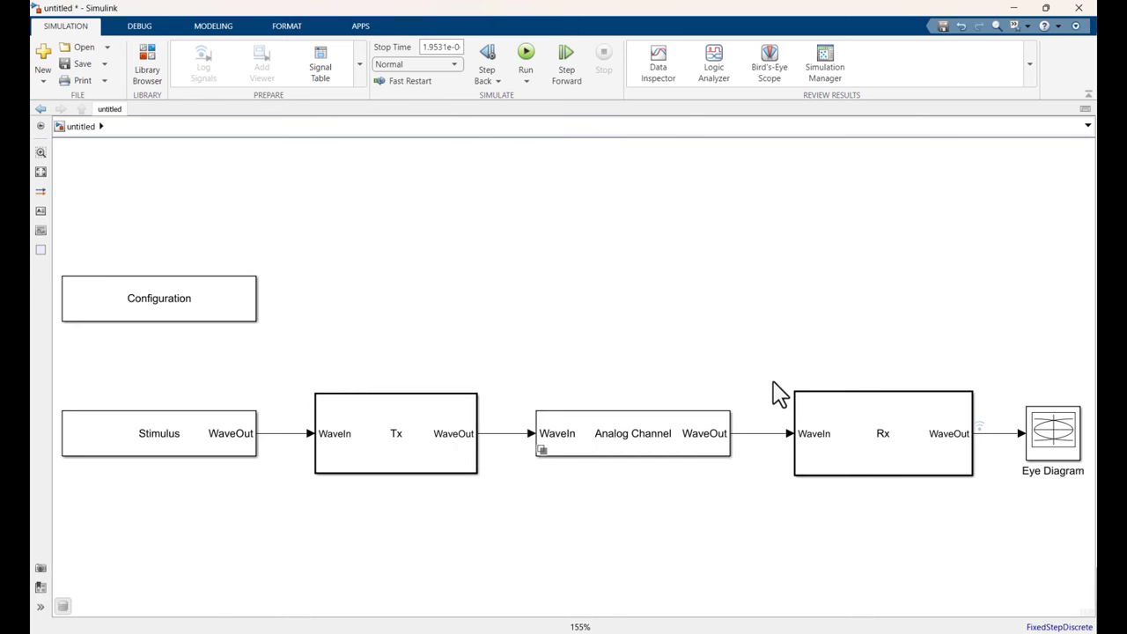
Compare CTLE1's frequency response plot in Rx with USB4 V2 reference Figure 1, then close all unchanged.
double_click(832, 414)
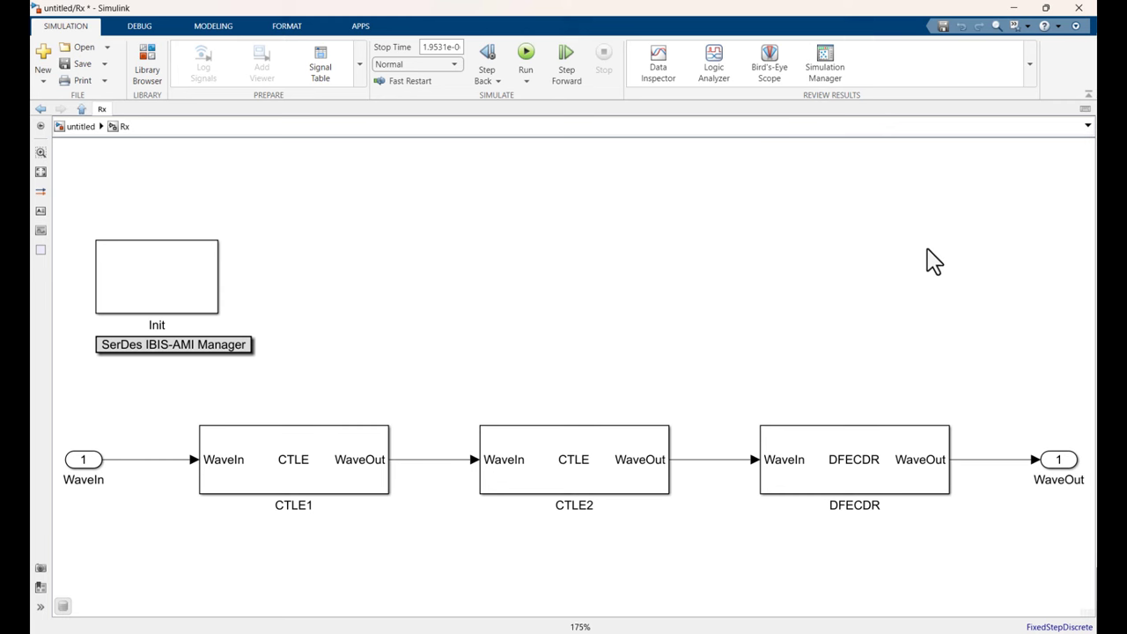
double_click(343, 431)
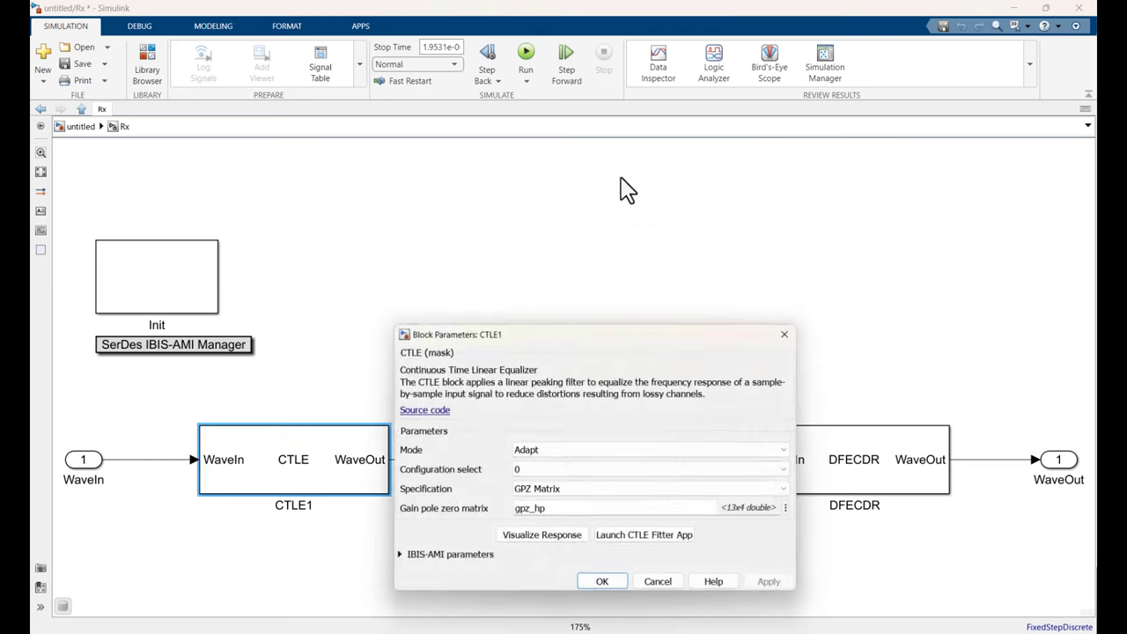
drag(616, 335, 623, 161)
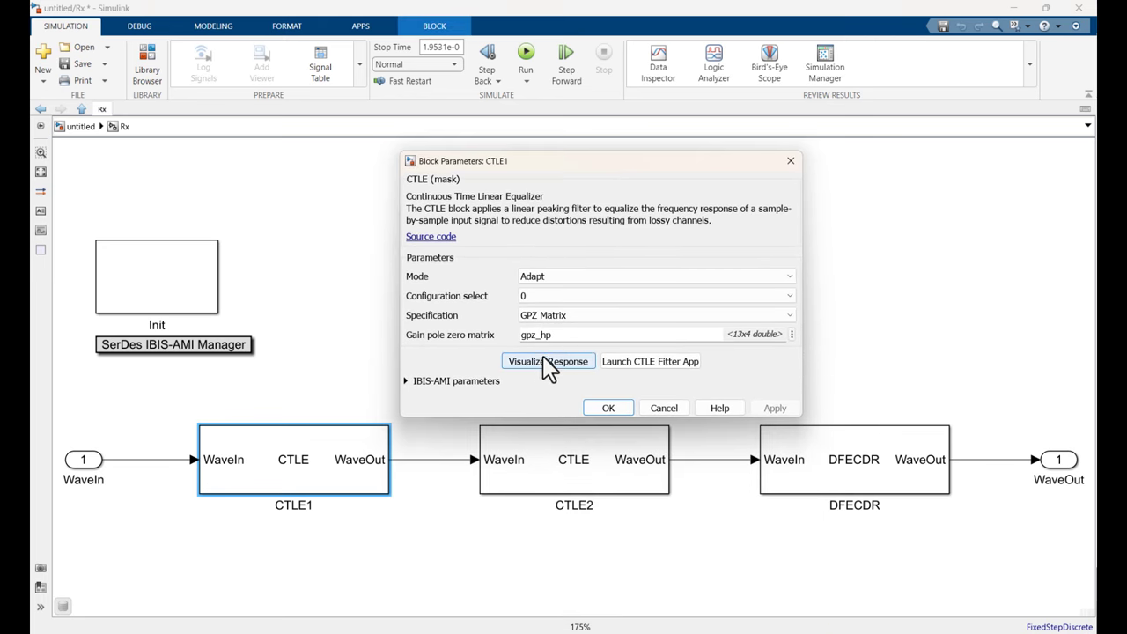
click(557, 368)
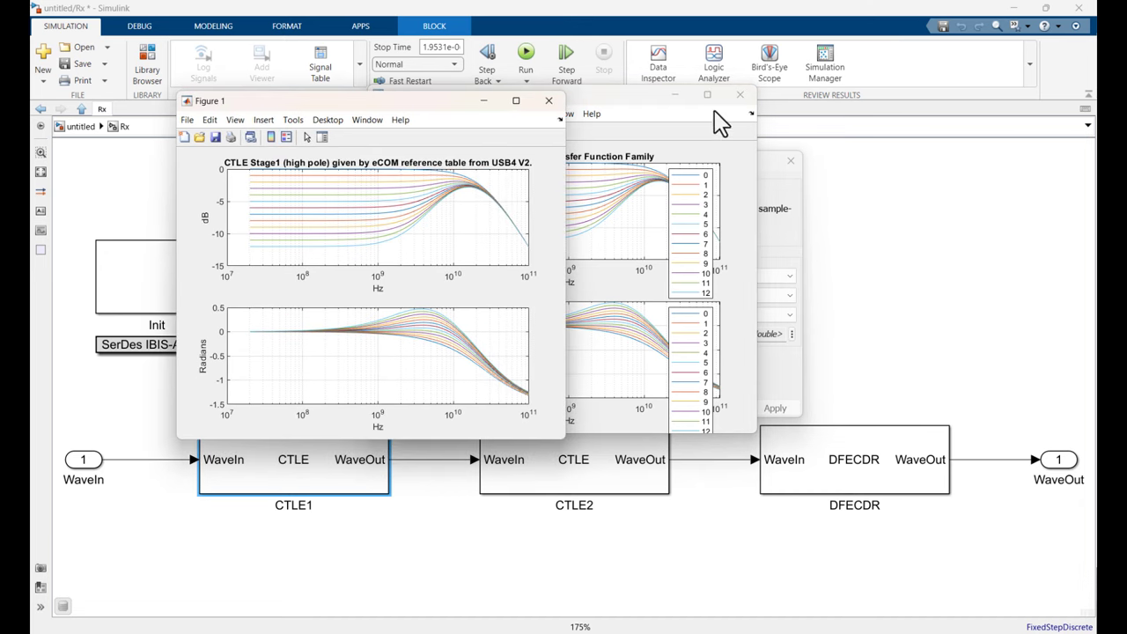
drag(635, 96, 841, 108)
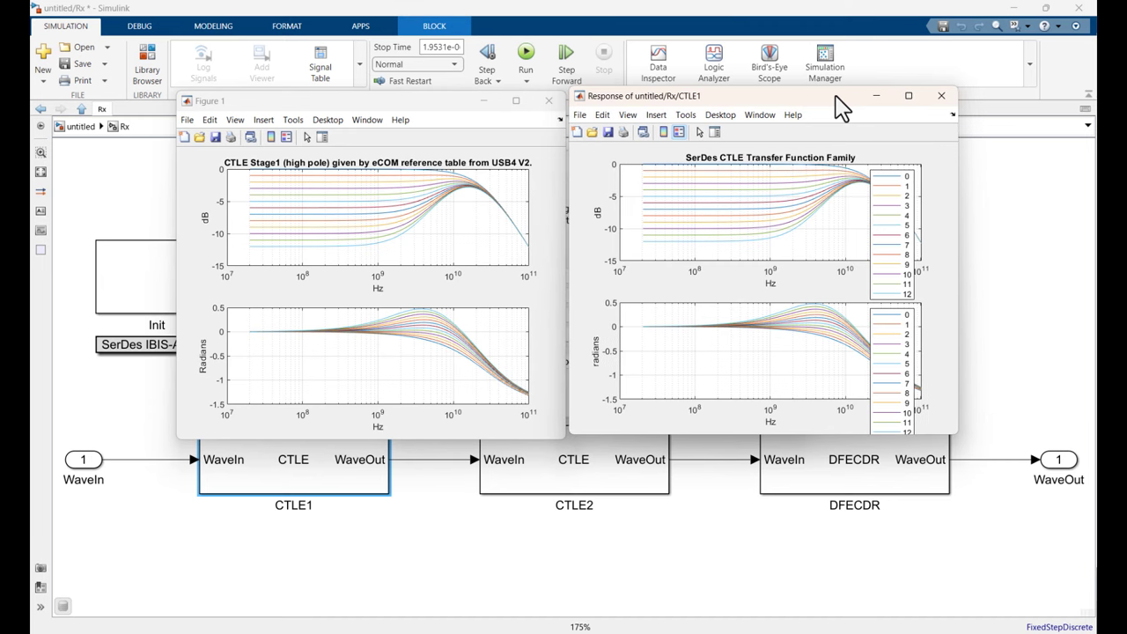
click(941, 95)
click(548, 100)
click(669, 407)
Set the DFECDR block's CDR Sensitivity to 0.005 V and apply it with OK.
double_click(786, 419)
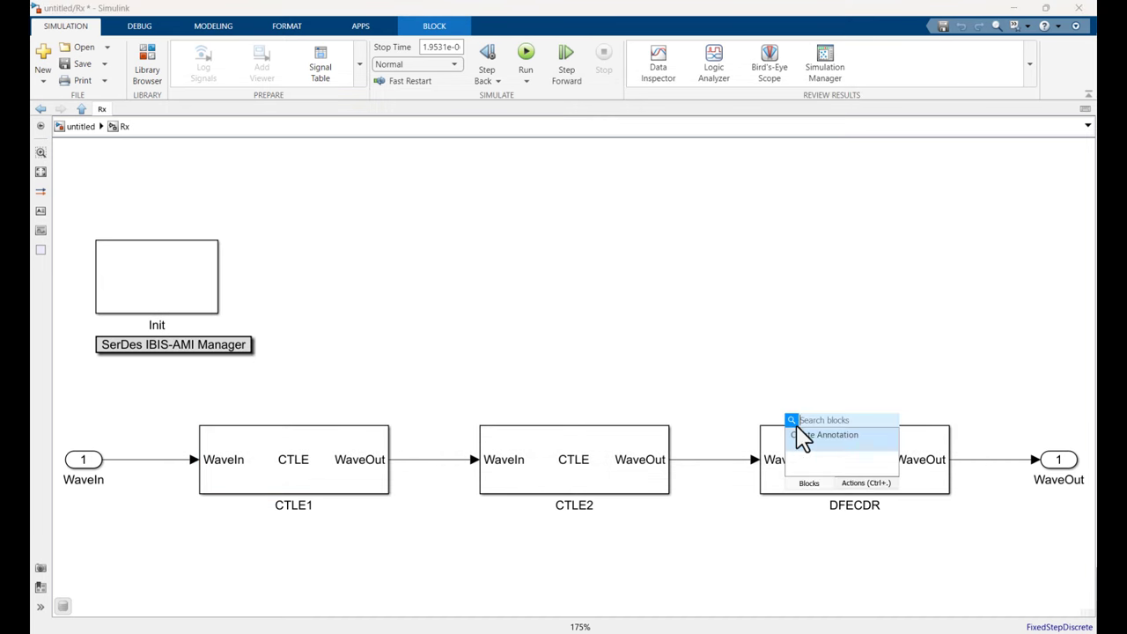
double_click(783, 450)
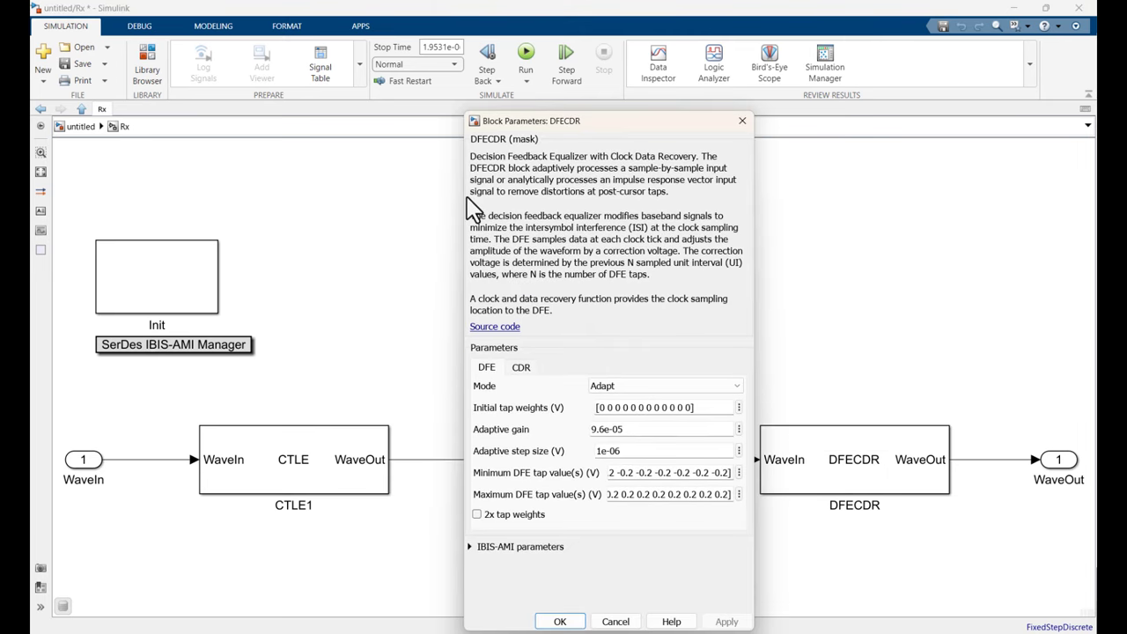
drag(461, 197, 257, 189)
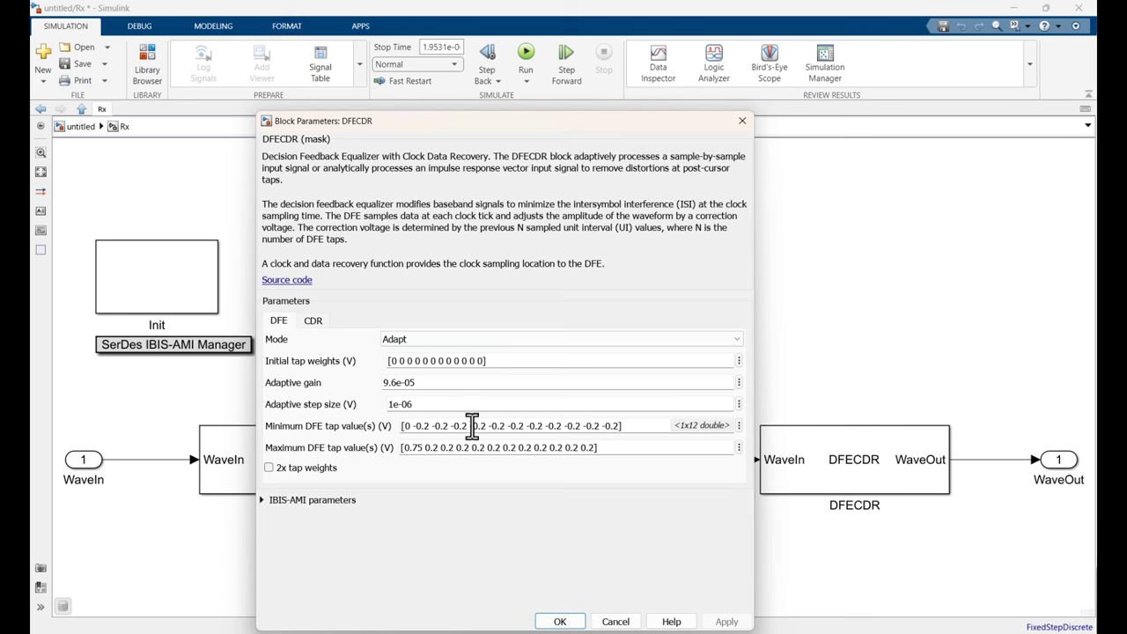
click(315, 321)
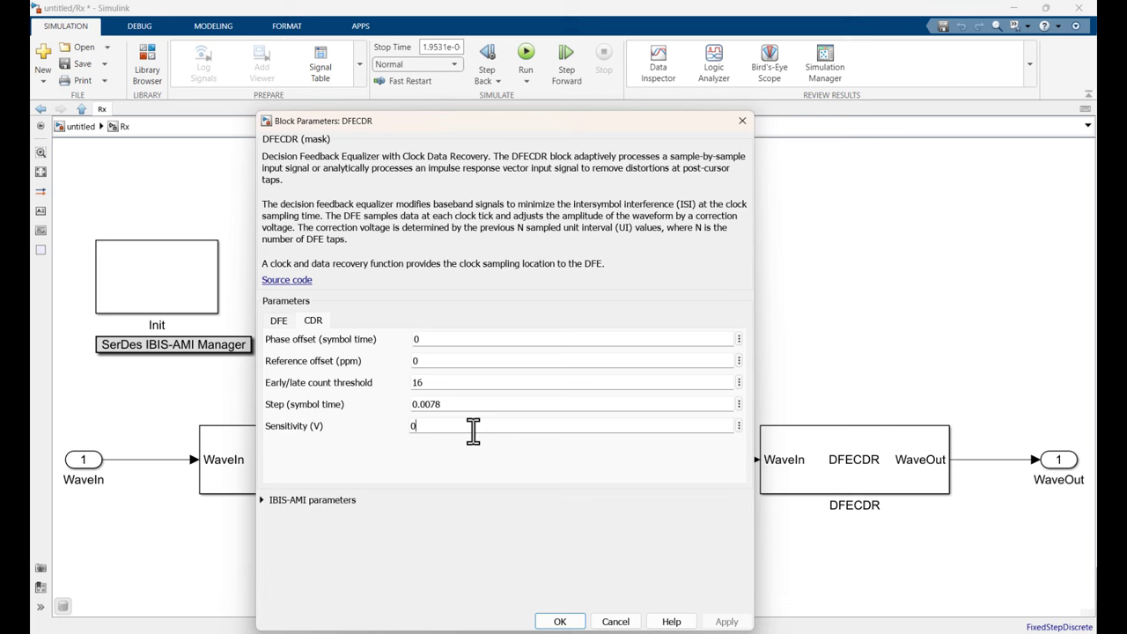
text(.005)
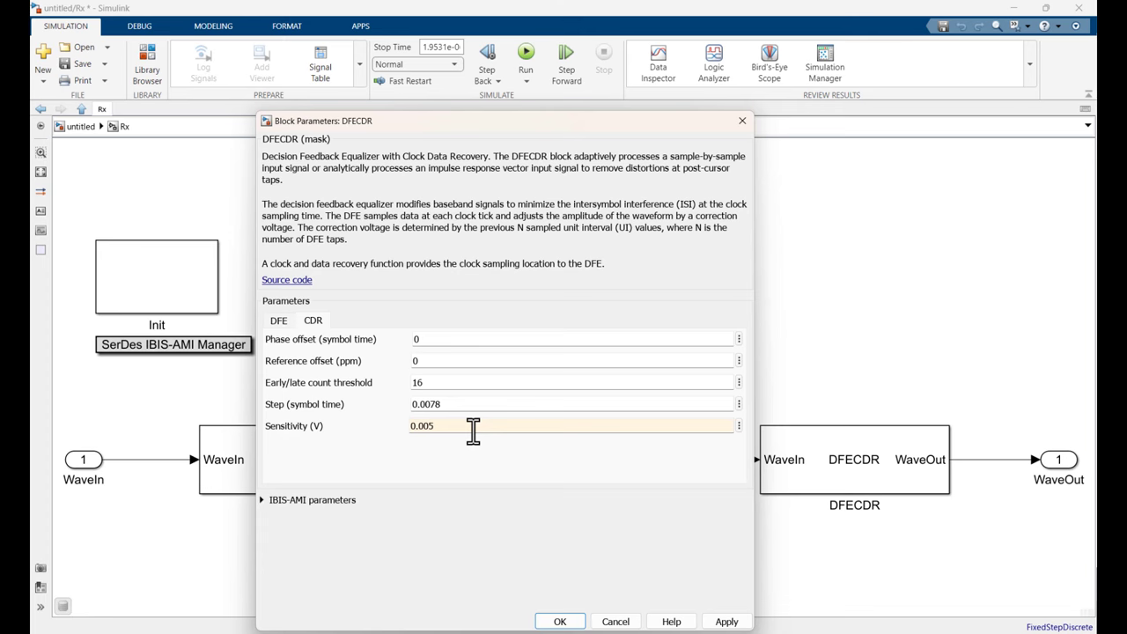
click(473, 429)
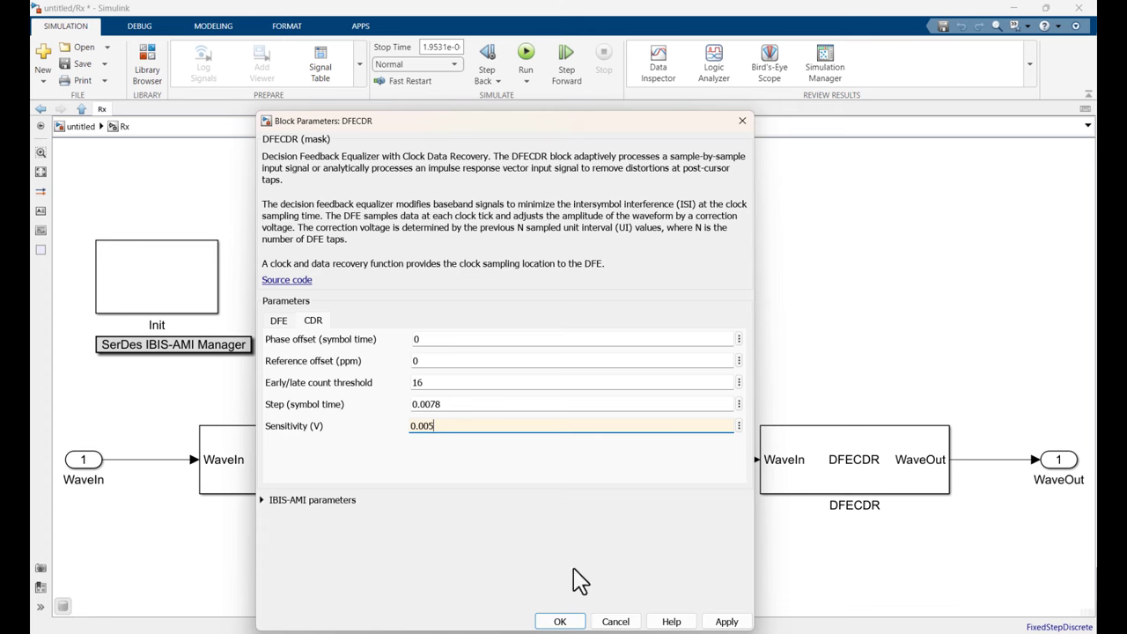
click(561, 621)
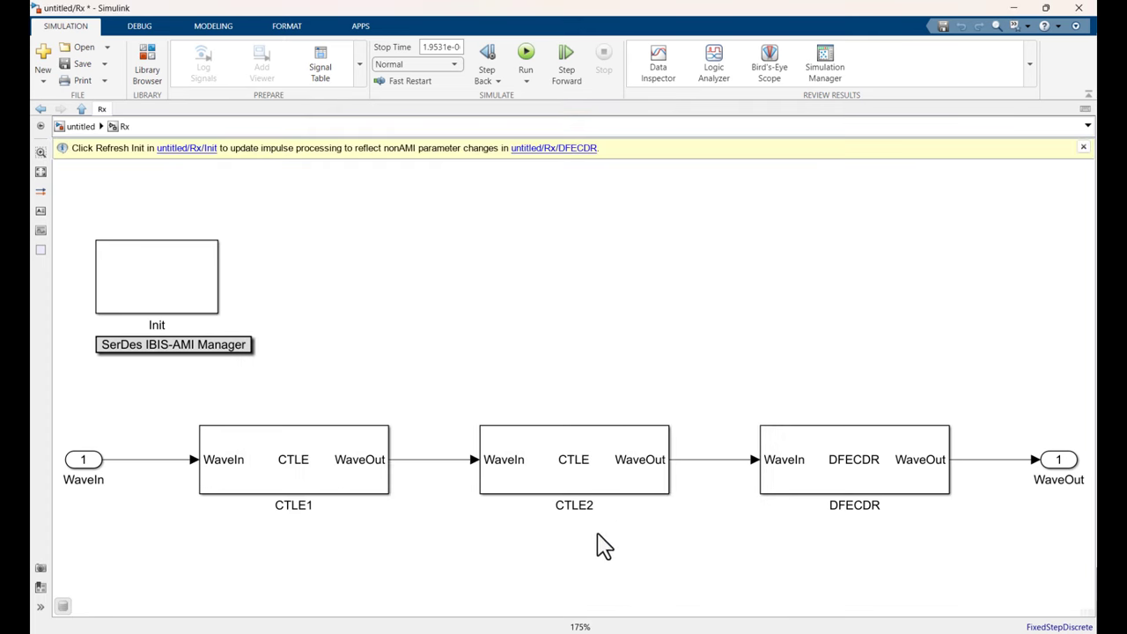
Use the 'untitled' breadcrumb to leave Rx for the top-level SerDes model.
click(80, 126)
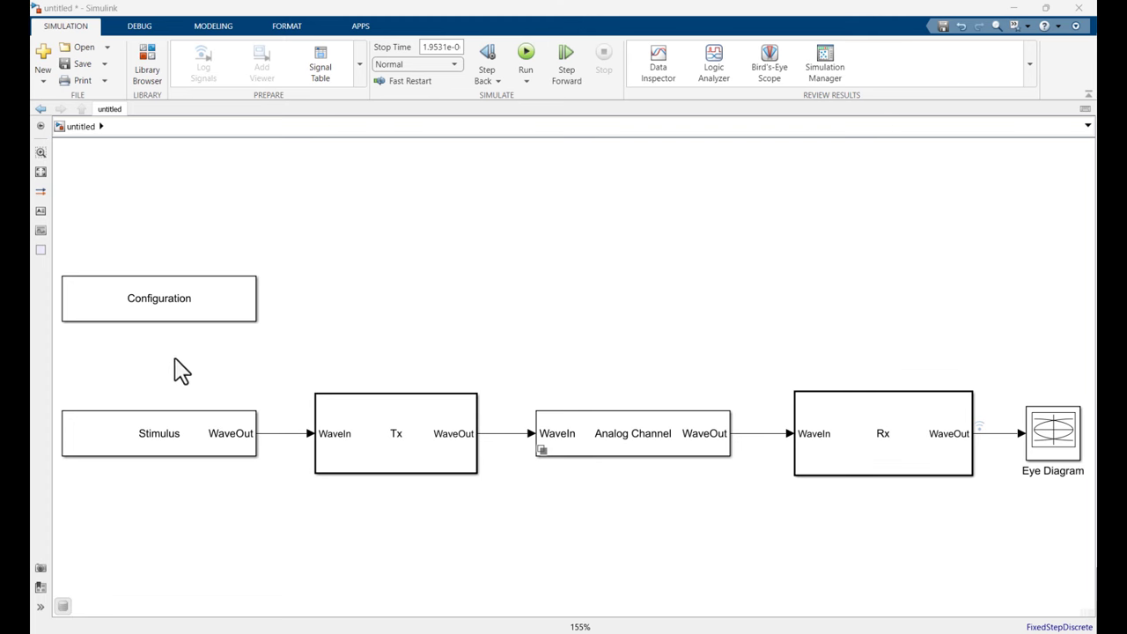
Open the SerDes IBIS-AMI Manager from the Configuration block.
double_click(177, 320)
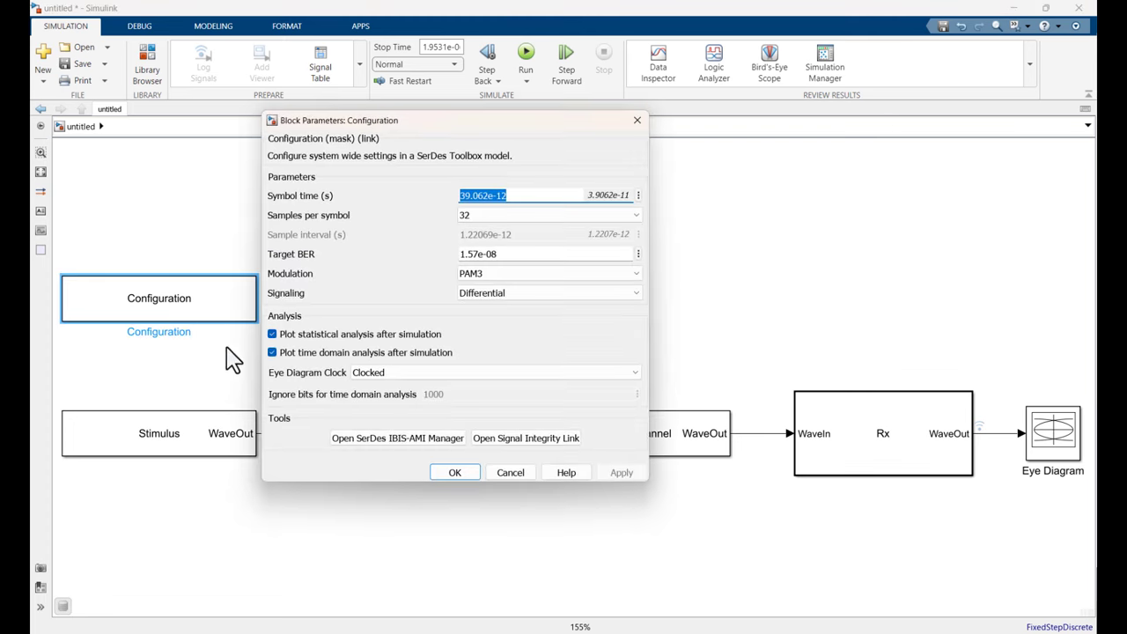
click(356, 439)
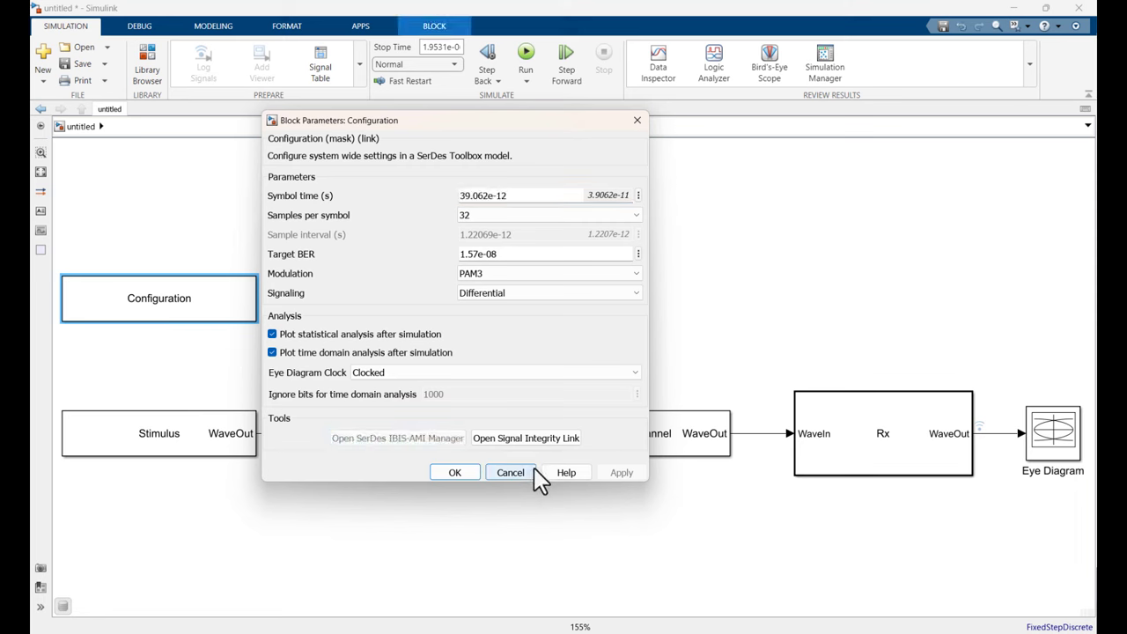
mouse_move(545, 633)
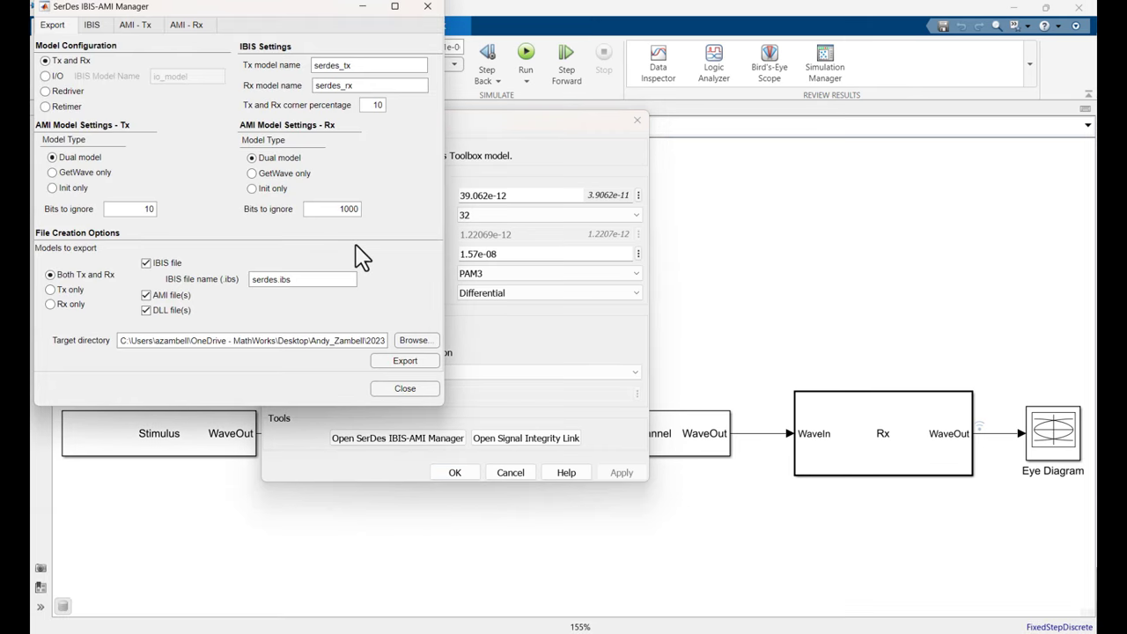
drag(298, 18, 583, 82)
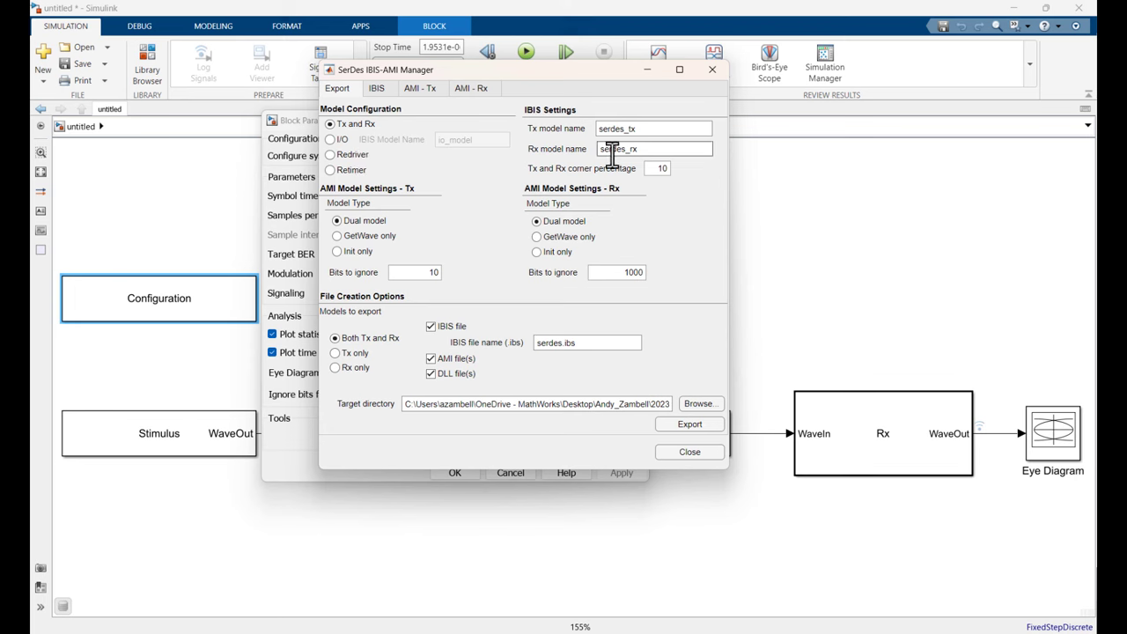
Rename the Tx and Rx models to myusb4_tx and myusb4_rx.
drag(624, 130, 596, 140)
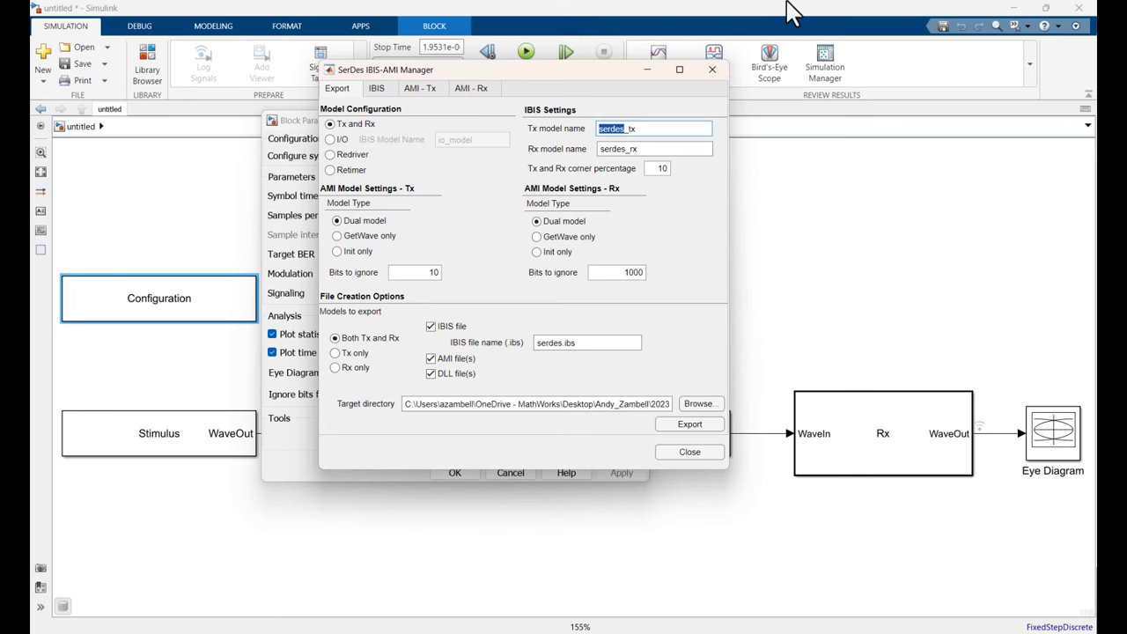
text(myusb4)
drag(625, 148, 576, 162)
text(myusb)
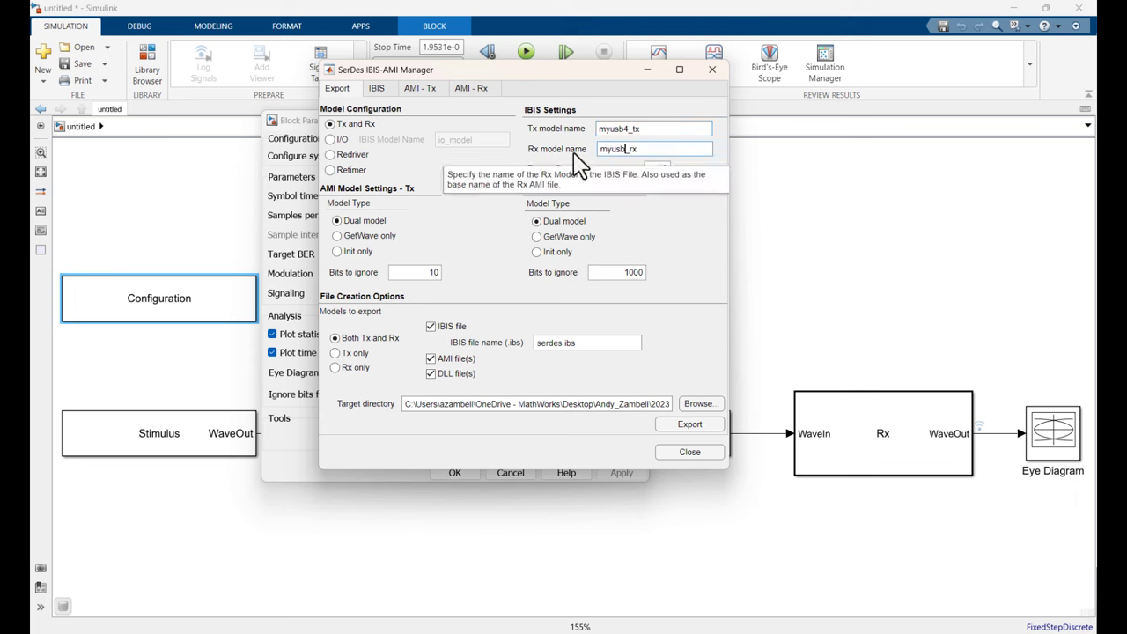
text(4)
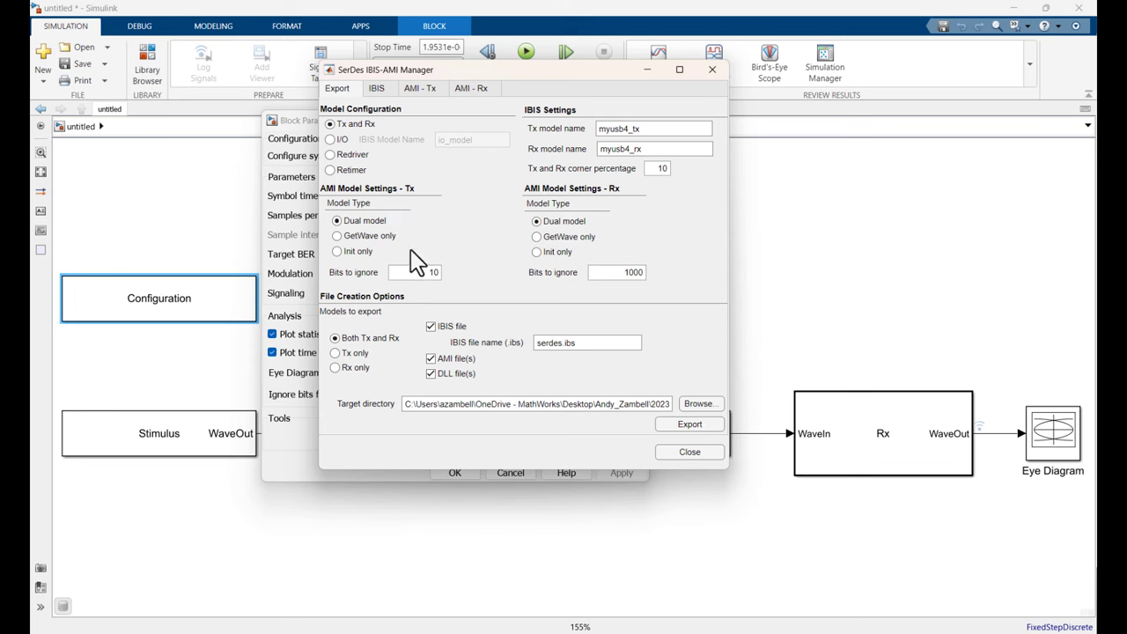
Set Bits to ignore to 4 for Tx and 30000 for Rx.
double_click(432, 273)
text(4)
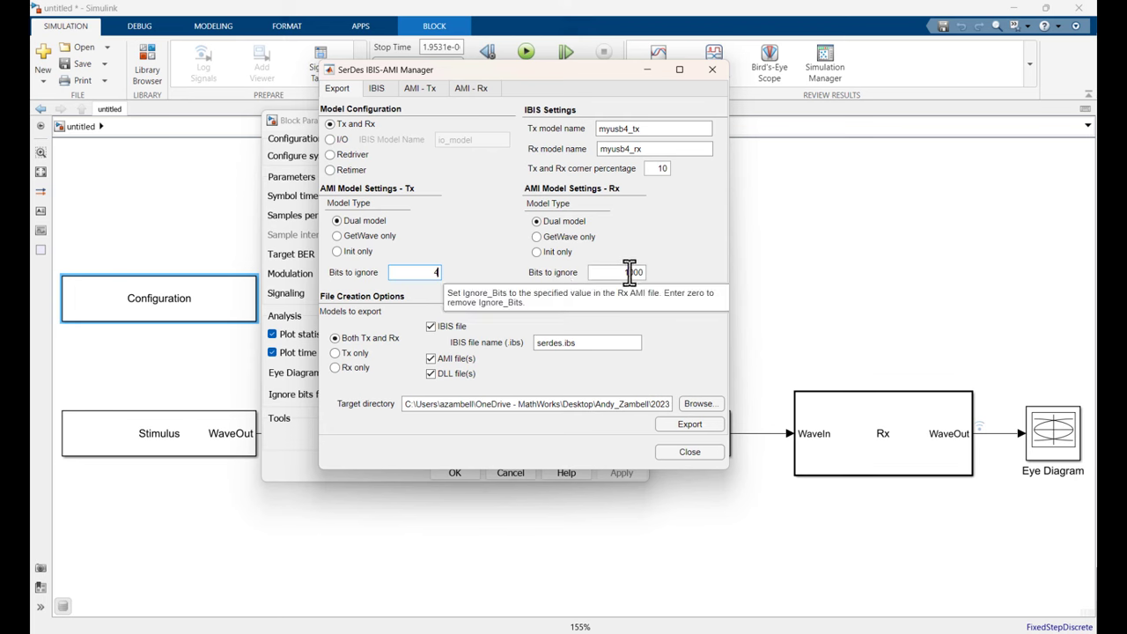
drag(629, 272, 620, 272)
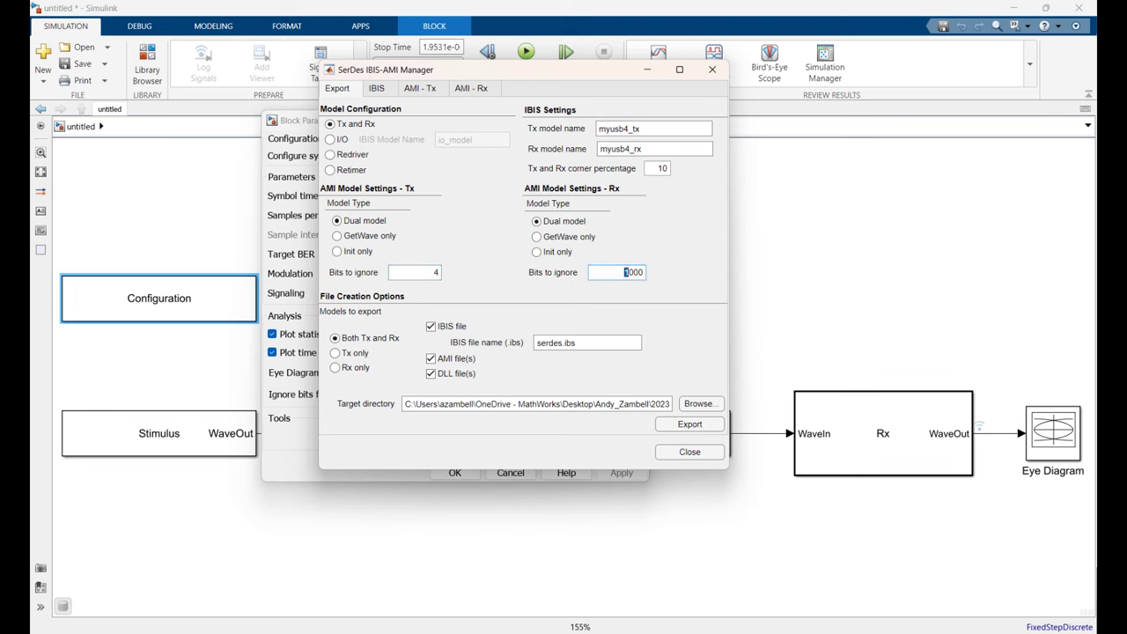
text(30)
click(690, 274)
Name the IBIS file myusb4.ibs.
double_click(561, 342)
text(myusb4)
click(701, 352)
Scroll through the generated IBIS file contents on the IBIS tab.
click(378, 90)
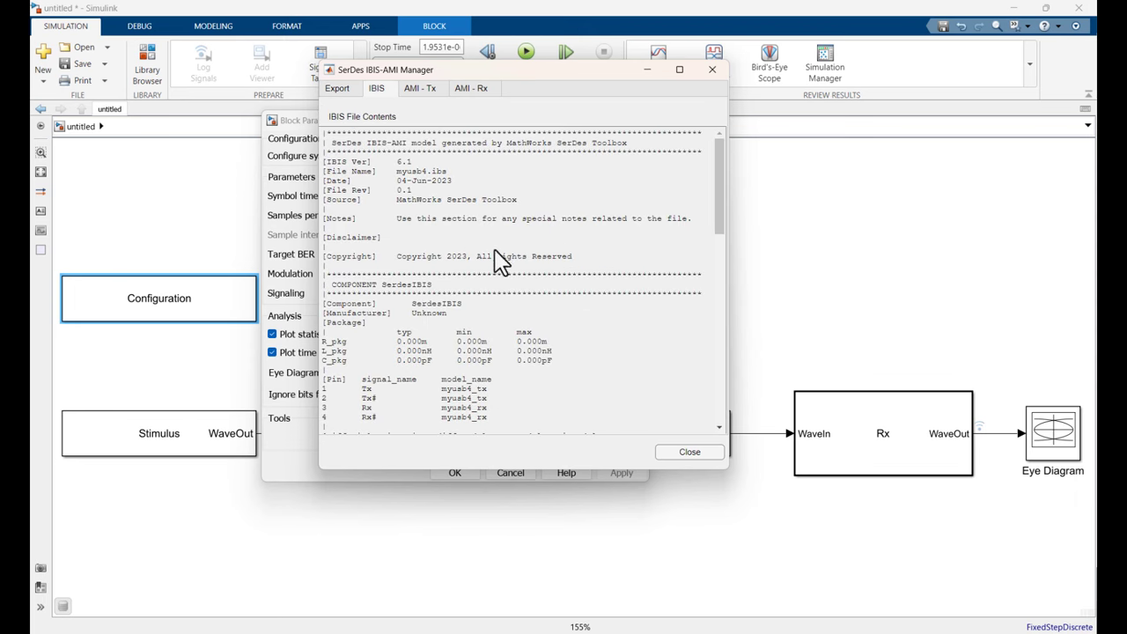
scroll(660, 233, down, 8)
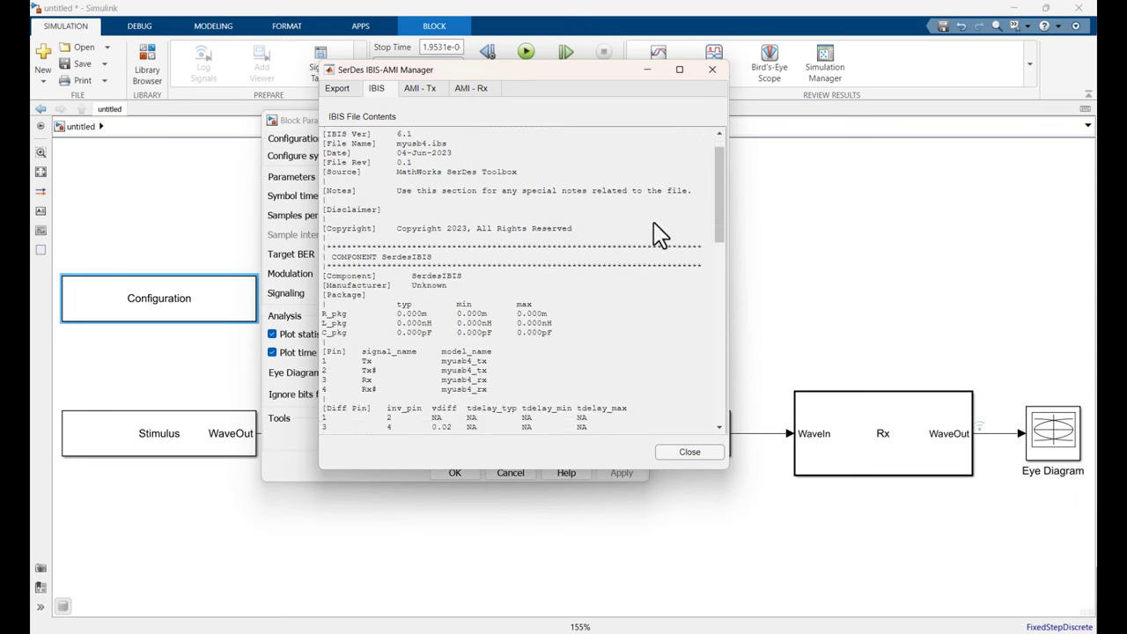
scroll(660, 233, down, 4)
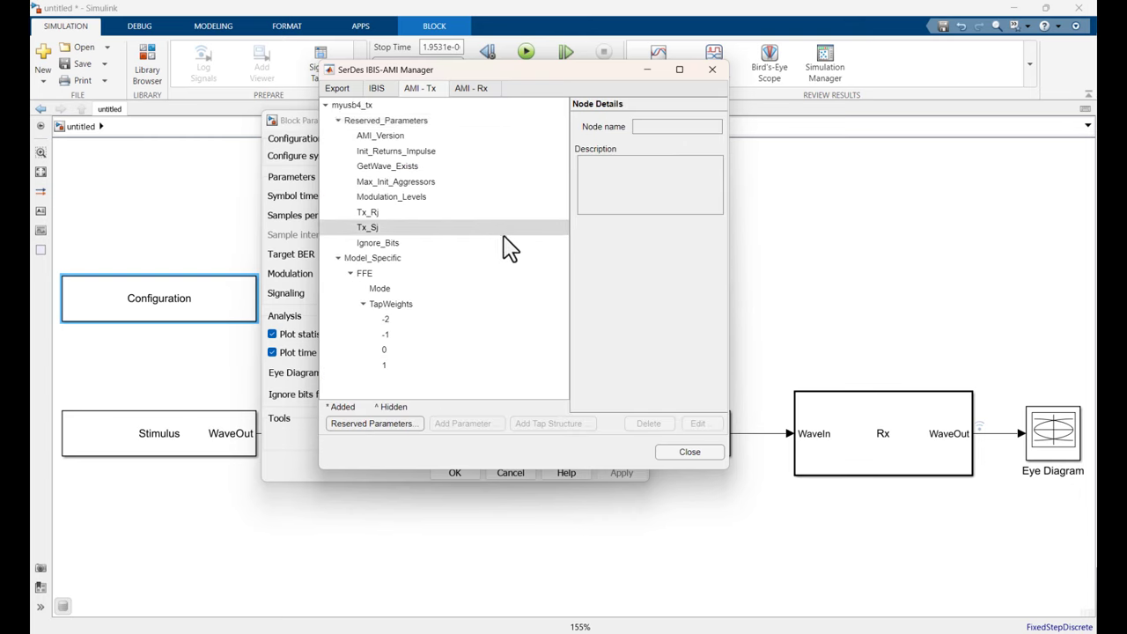
Add a new AMI parameter under the Tx FFE node.
click(498, 274)
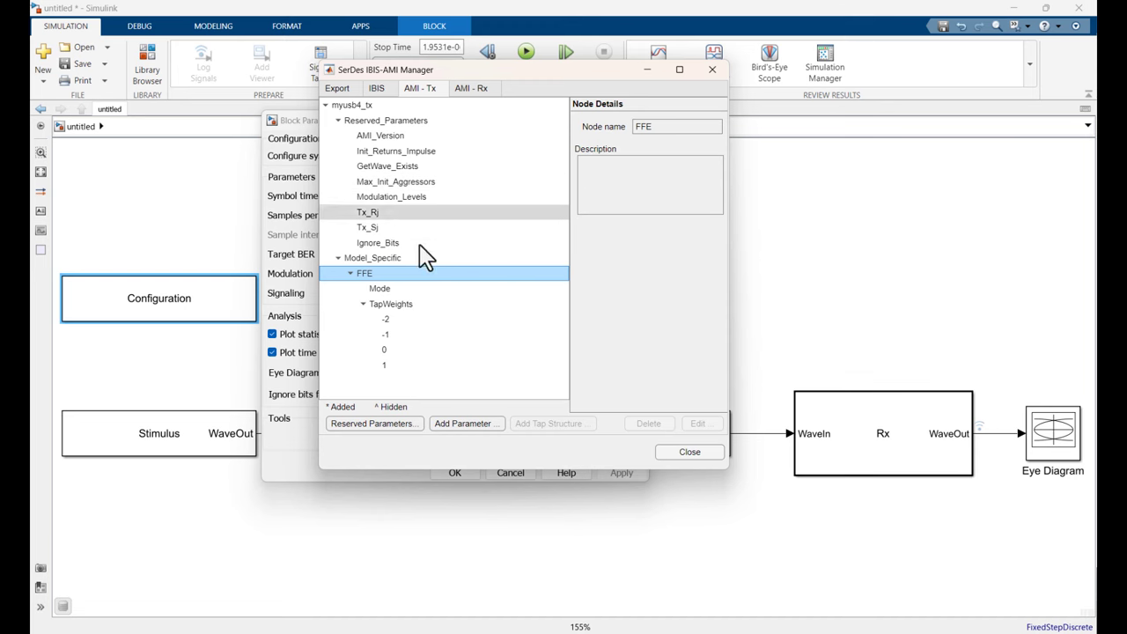
click(461, 426)
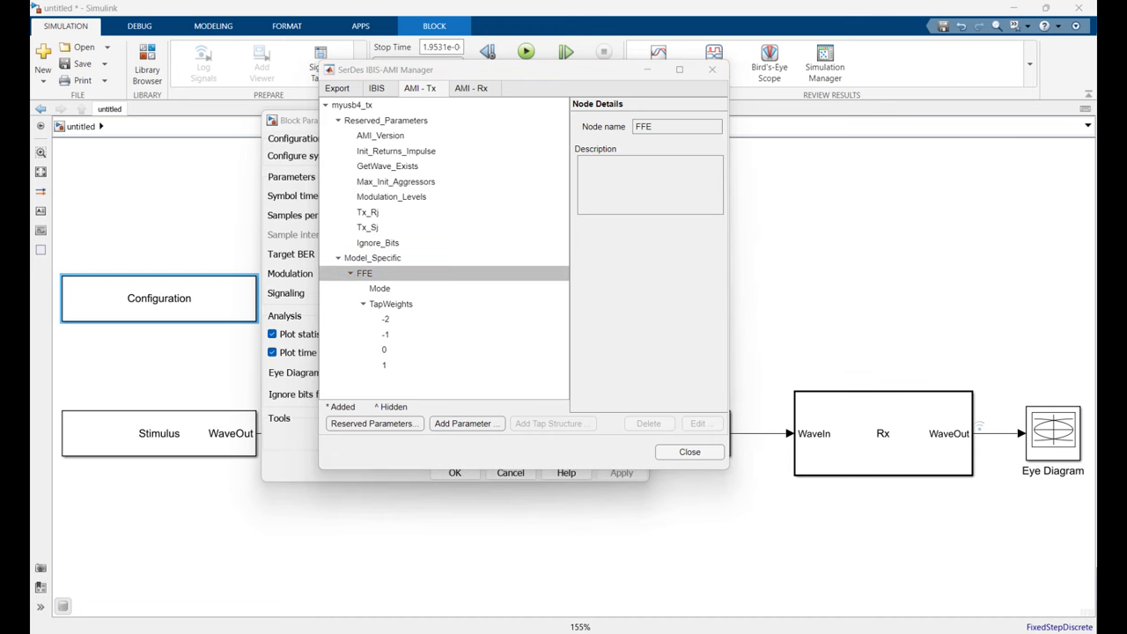
click(466, 435)
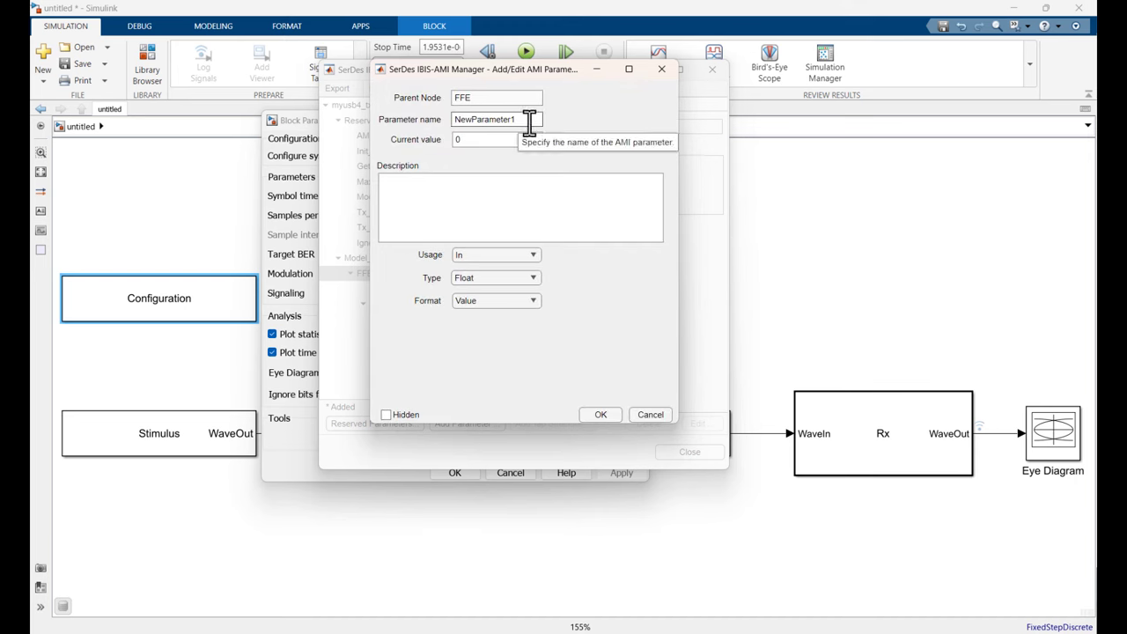
Name the parameter ConfigSelect with description 'Transmitter FFE Presets'.
drag(528, 120, 433, 120)
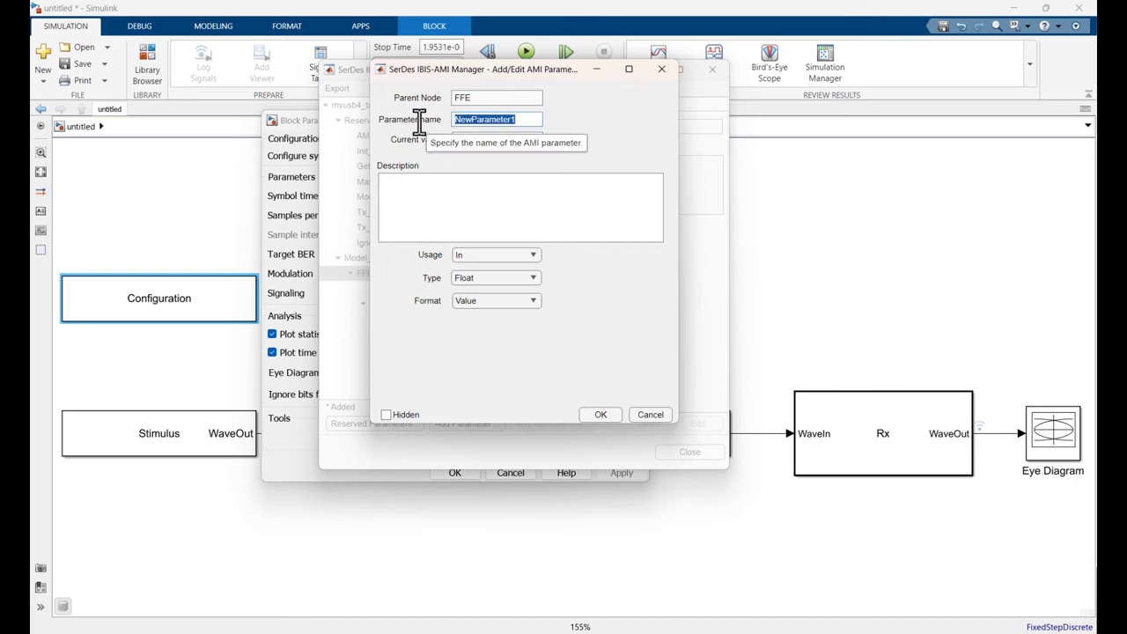
text(ConfigSe)
text(lc)
text(ect)
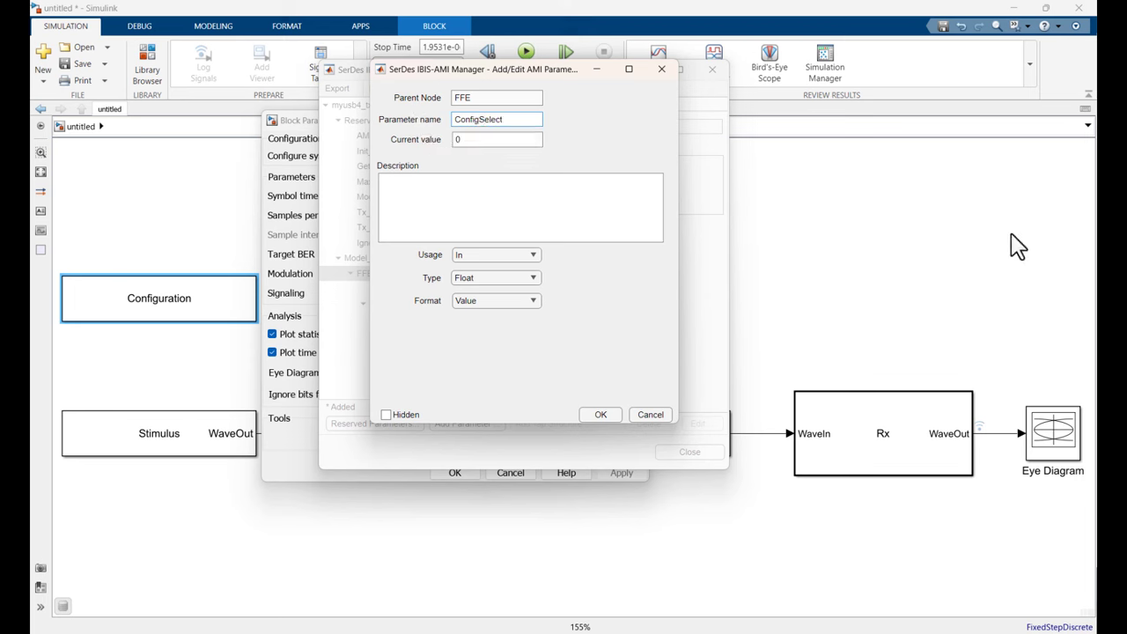
click(550, 213)
text(Transmitter FFE)
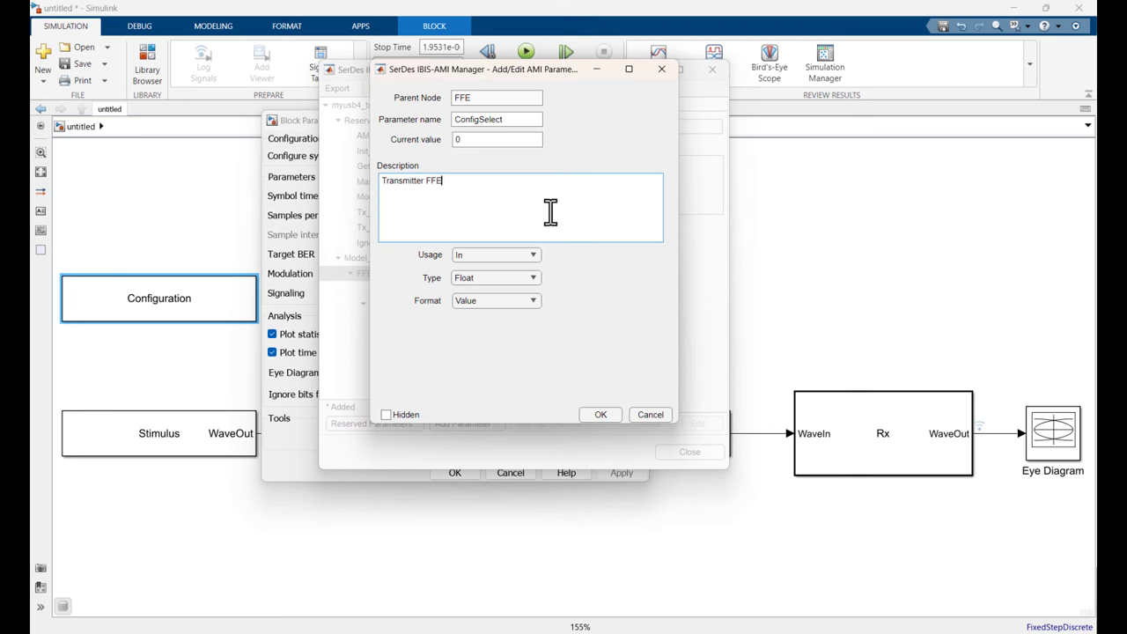
text( Fresets)
Set the parameter Type to Integer, Format to List, and Default to 0.
click(534, 278)
click(531, 315)
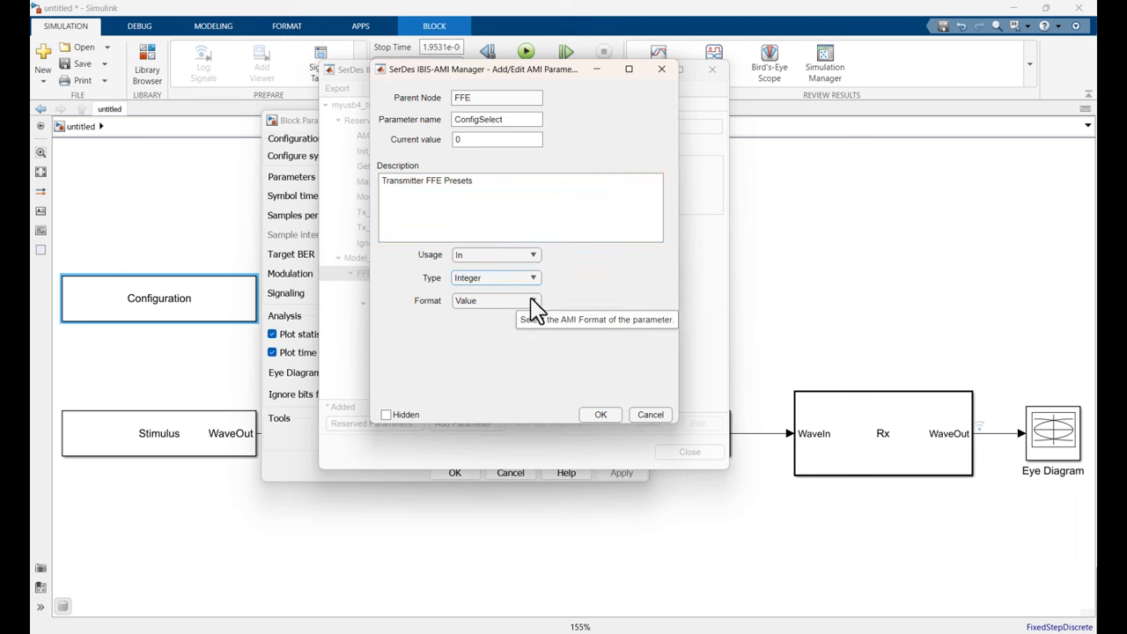
click(537, 304)
click(523, 334)
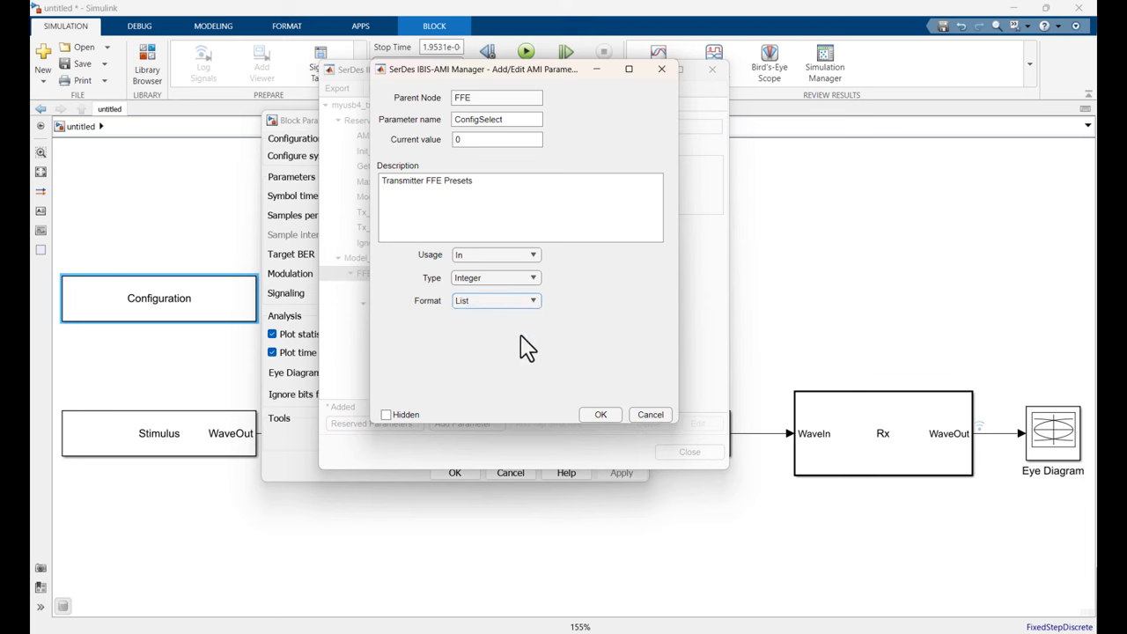
click(491, 338)
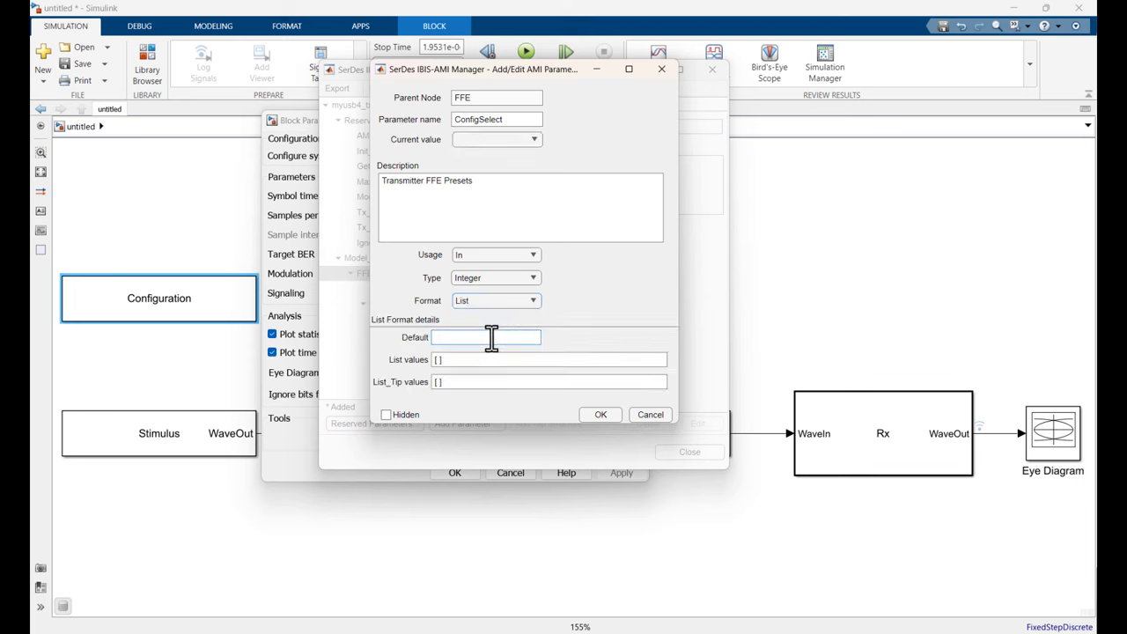
text(0)
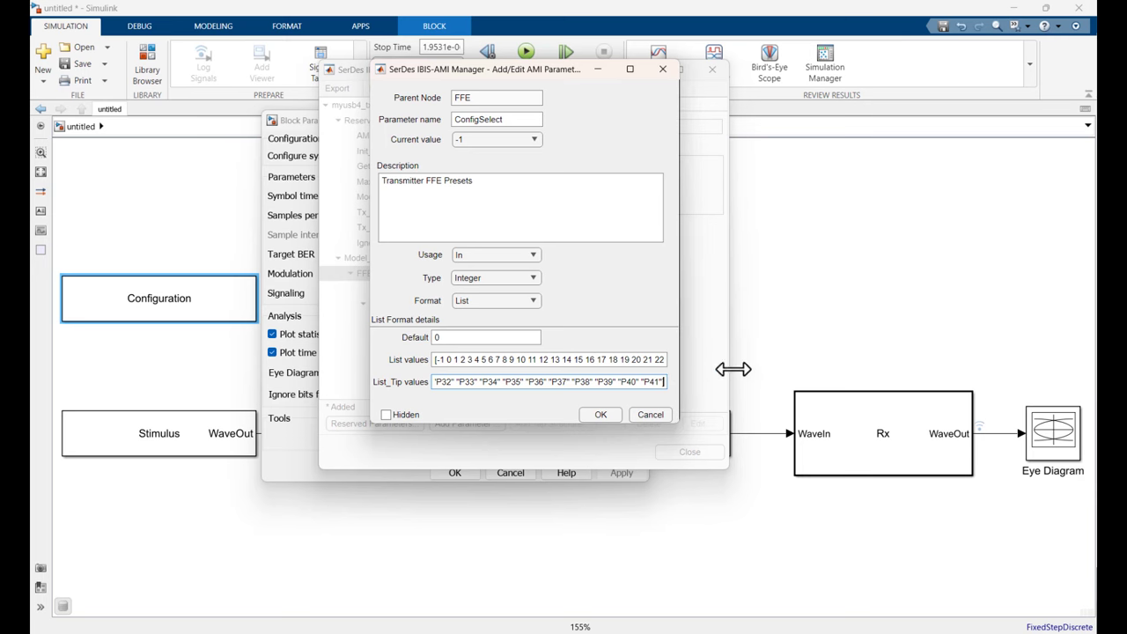
Widen the parameter dialog to show the full List and List_Tip fields.
drag(677, 368, 1088, 317)
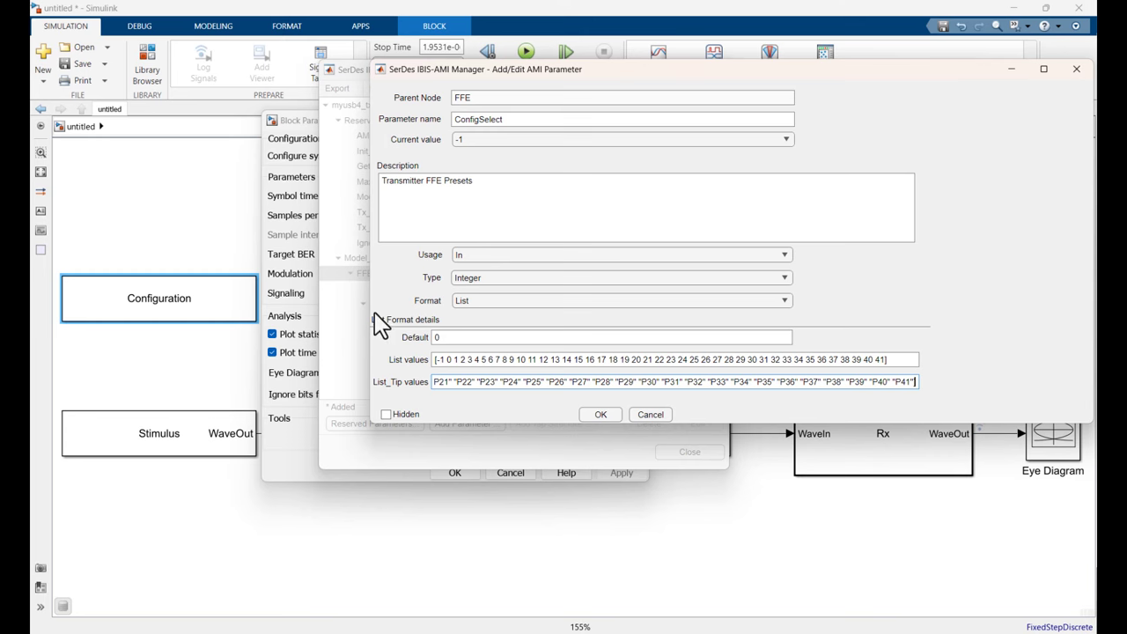
drag(367, 311, 18, 345)
click(164, 336)
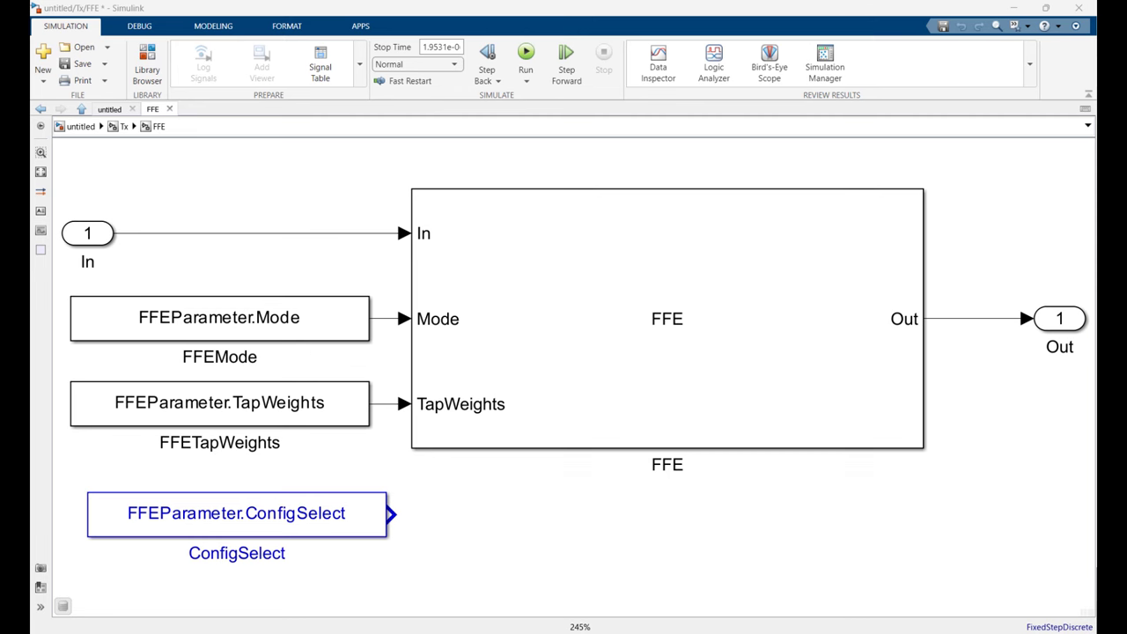
Go up from the FFE subsystem to the Tx level via the breadcrumb.
click(114, 125)
Refresh the Tx Init code and open its impulseEqualization MATLAB function.
double_click(342, 241)
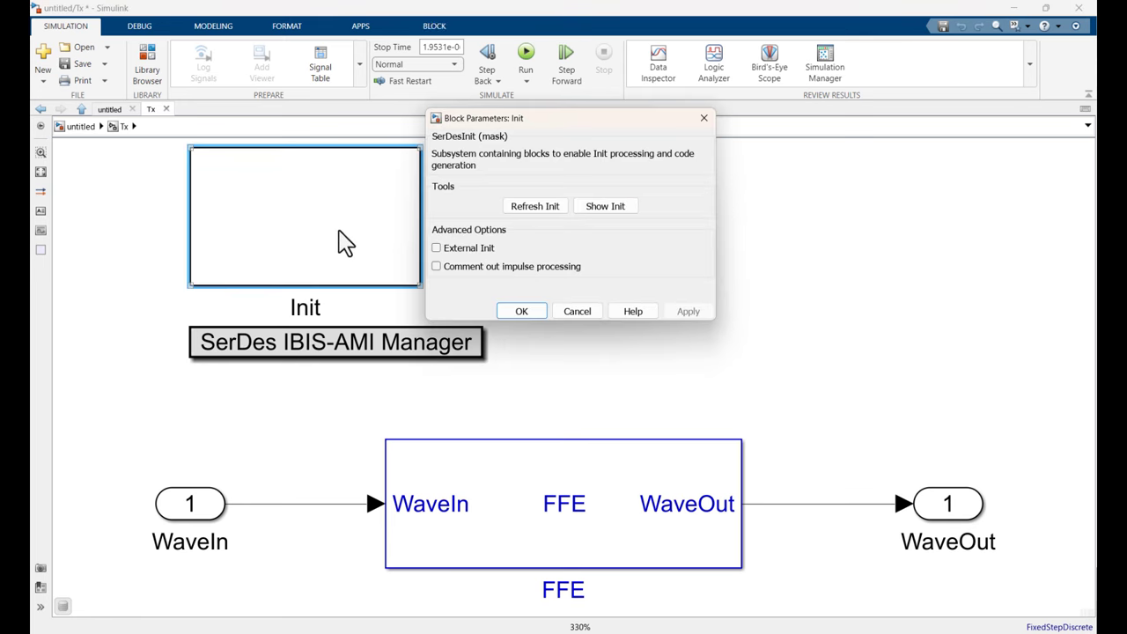
click(539, 221)
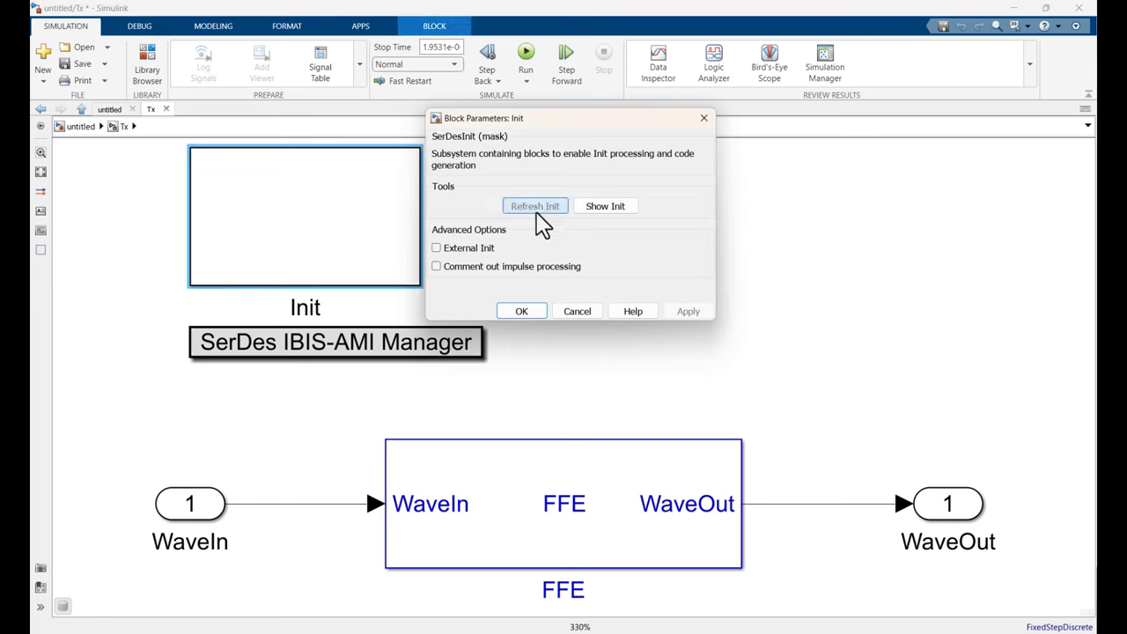
click(620, 211)
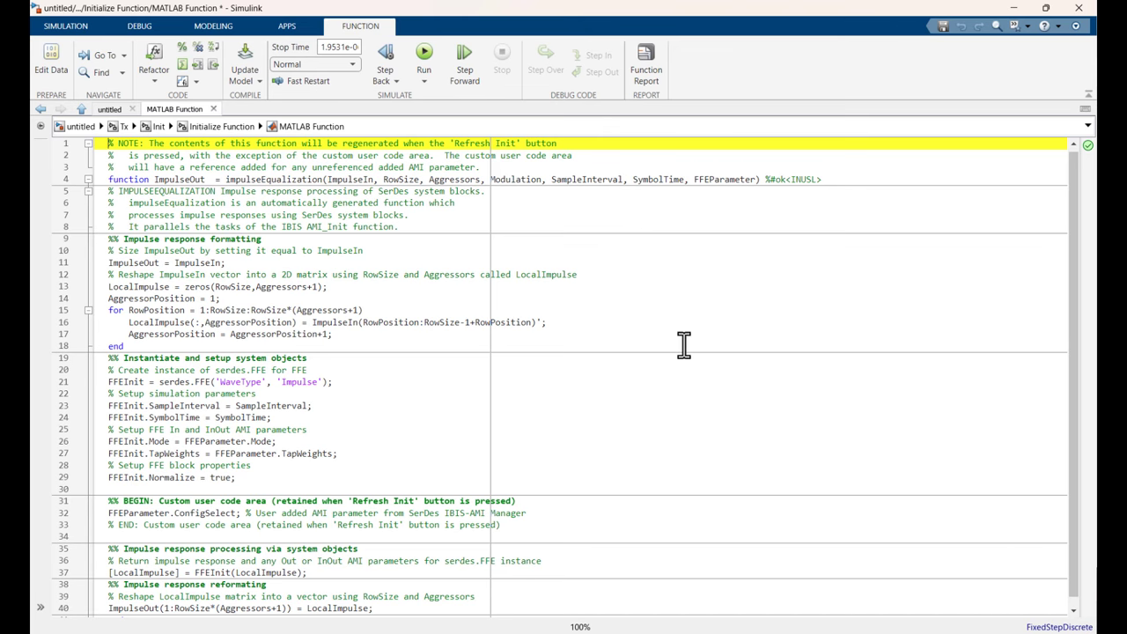
Replace the three custom user code lines with the pasted ConfigSelect preset switch.
scroll(684, 344, down, 1)
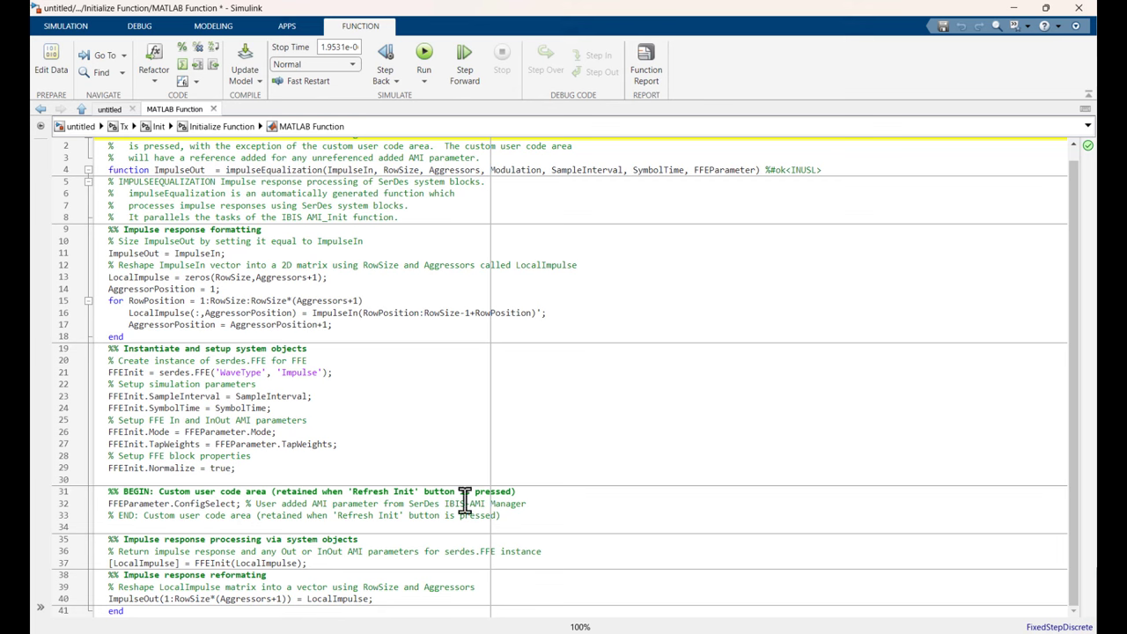
click(572, 491)
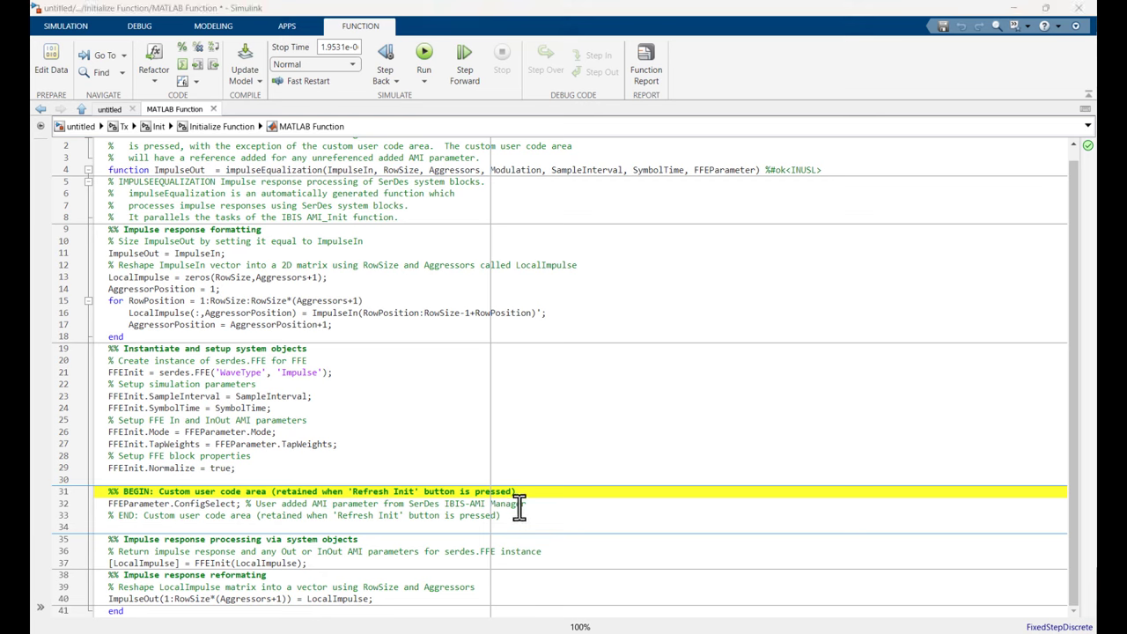
drag(520, 514, 103, 498)
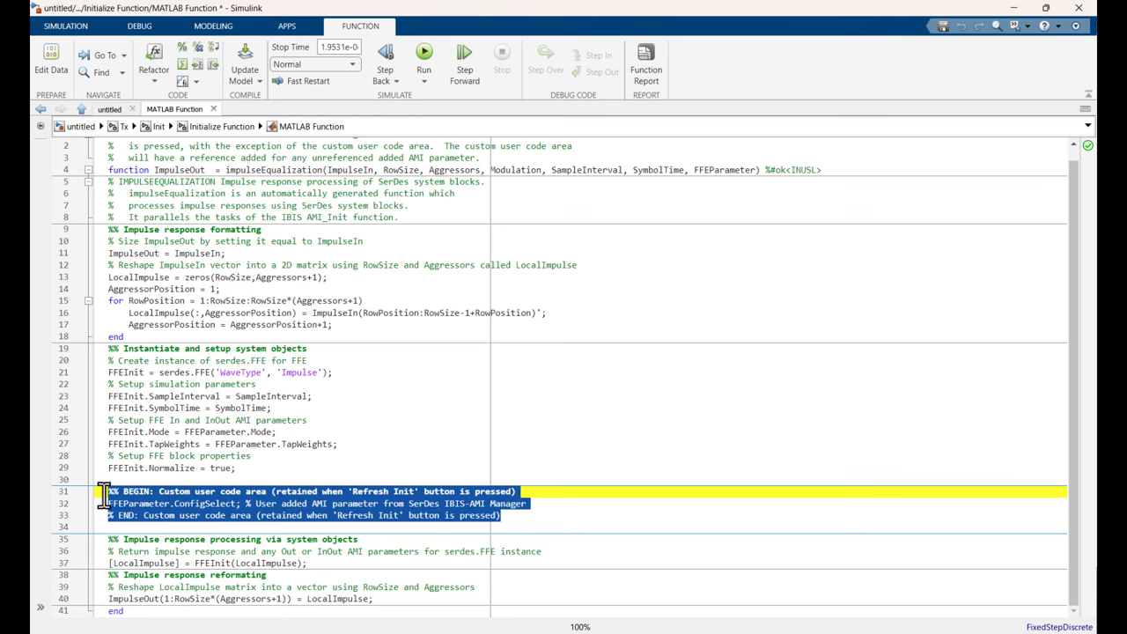
key(ctrl+v)
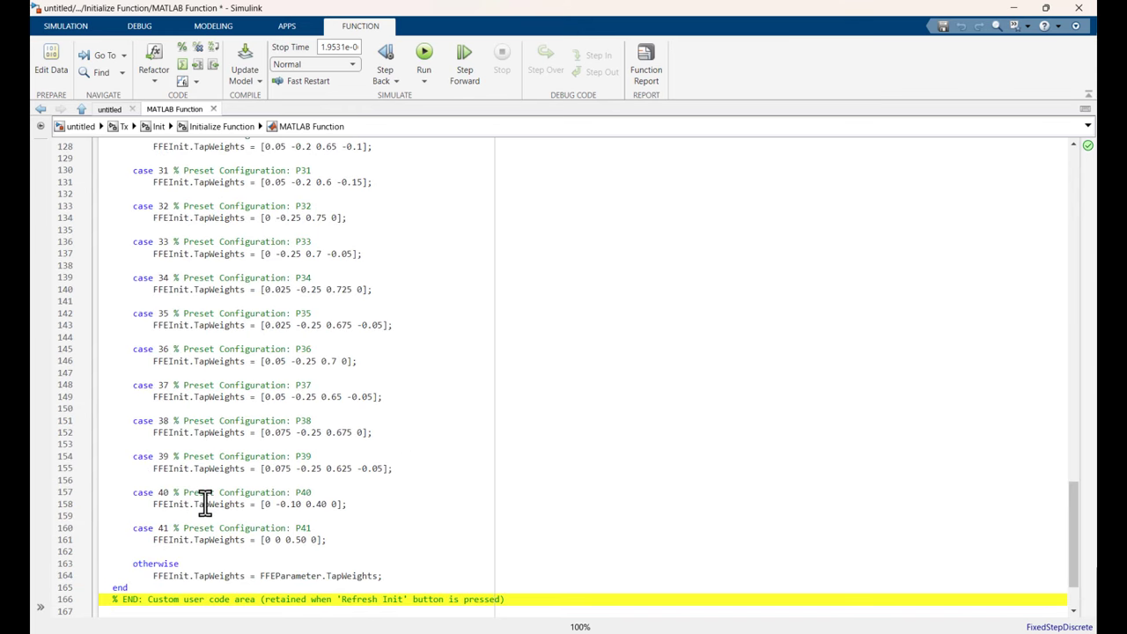
Review the pasted preset tap weights, including P4, then return to the Tx subsystem.
scroll(204, 501, up, 5)
scroll(204, 502, up, 8)
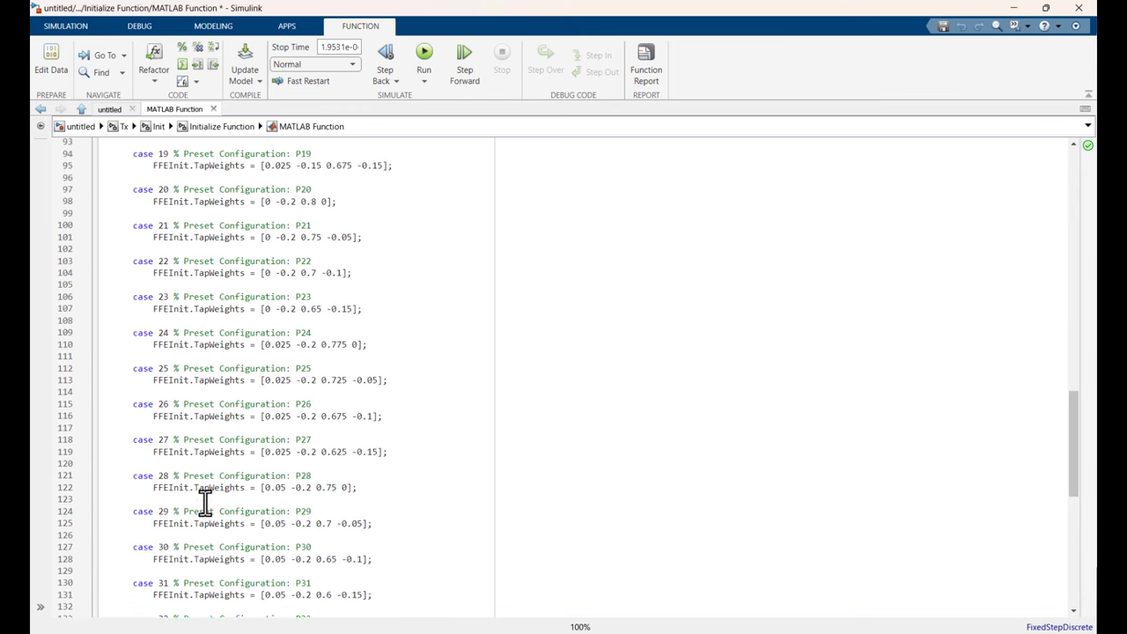
scroll(209, 497, up, 11)
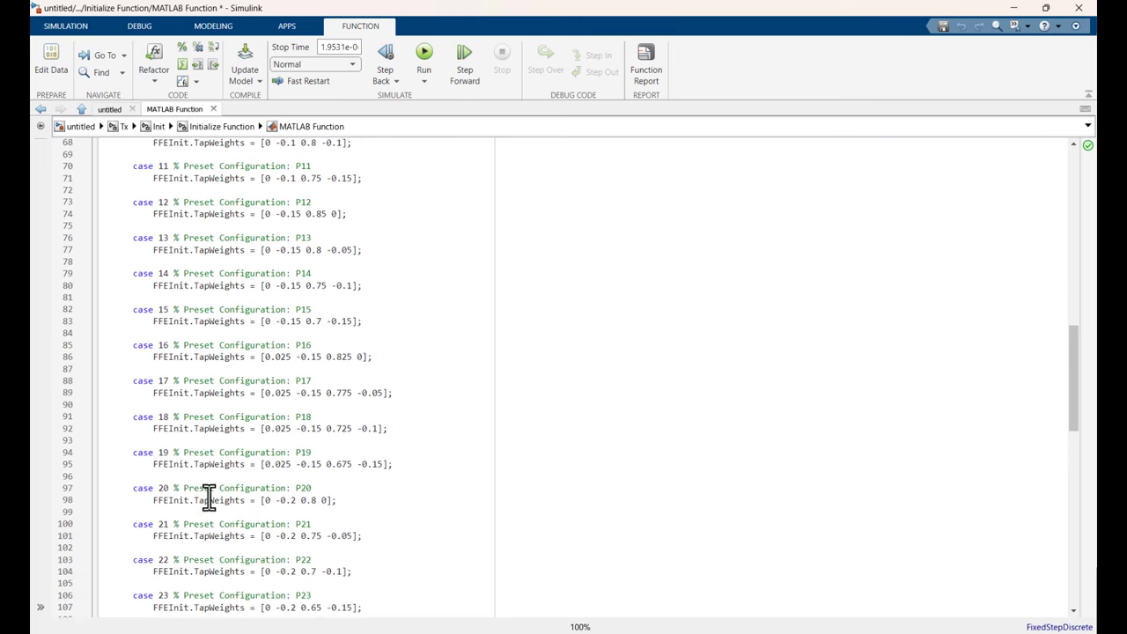
scroll(208, 497, up, 12)
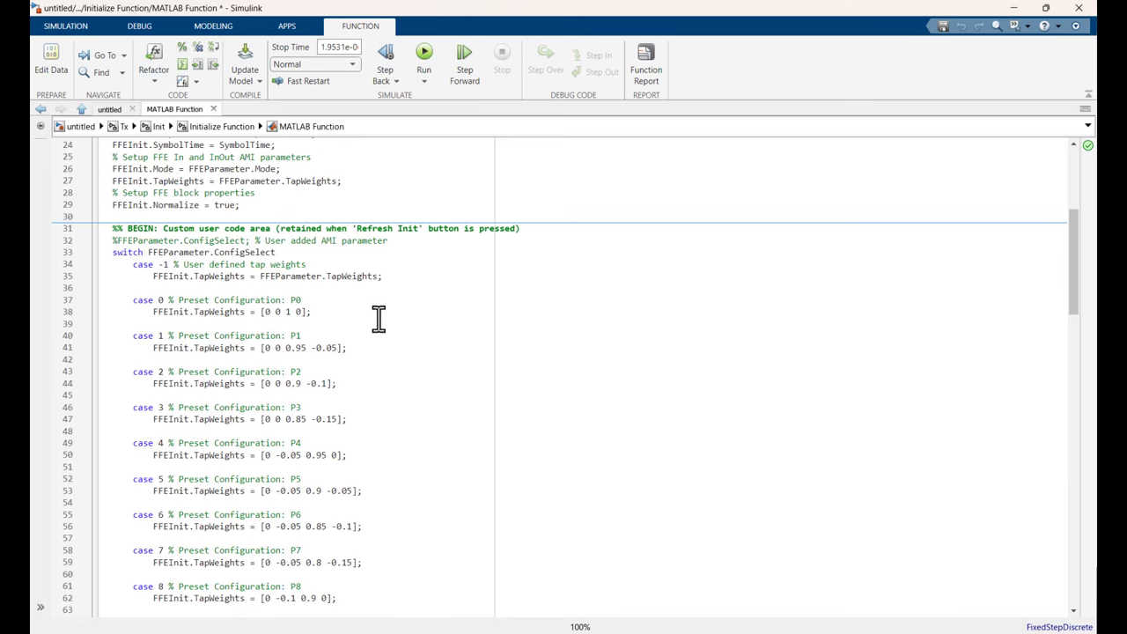
click(375, 417)
click(374, 455)
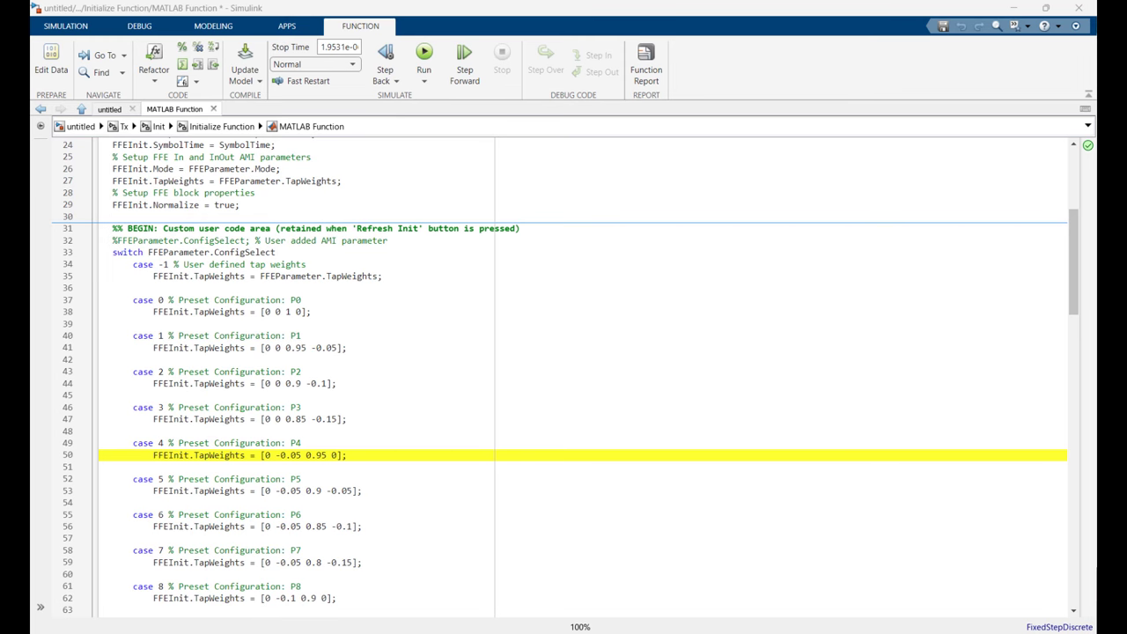
click(126, 132)
Open the Tx FFE subsystem and line up ConfigSelect under the TapWeights constant.
click(515, 460)
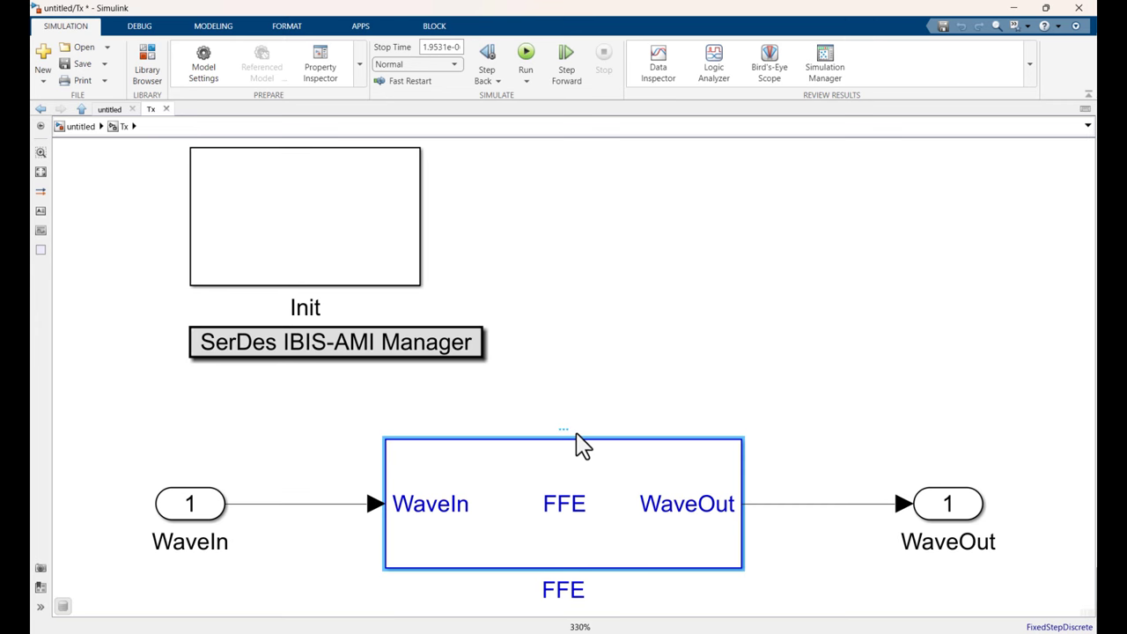
double_click(582, 445)
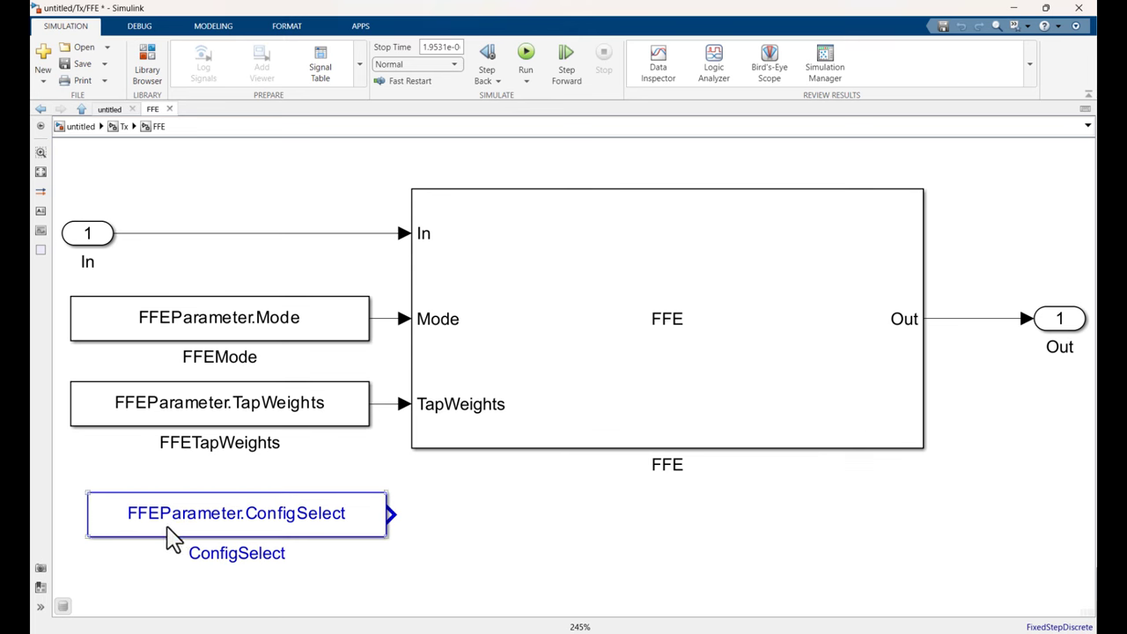
drag(167, 523, 167, 540)
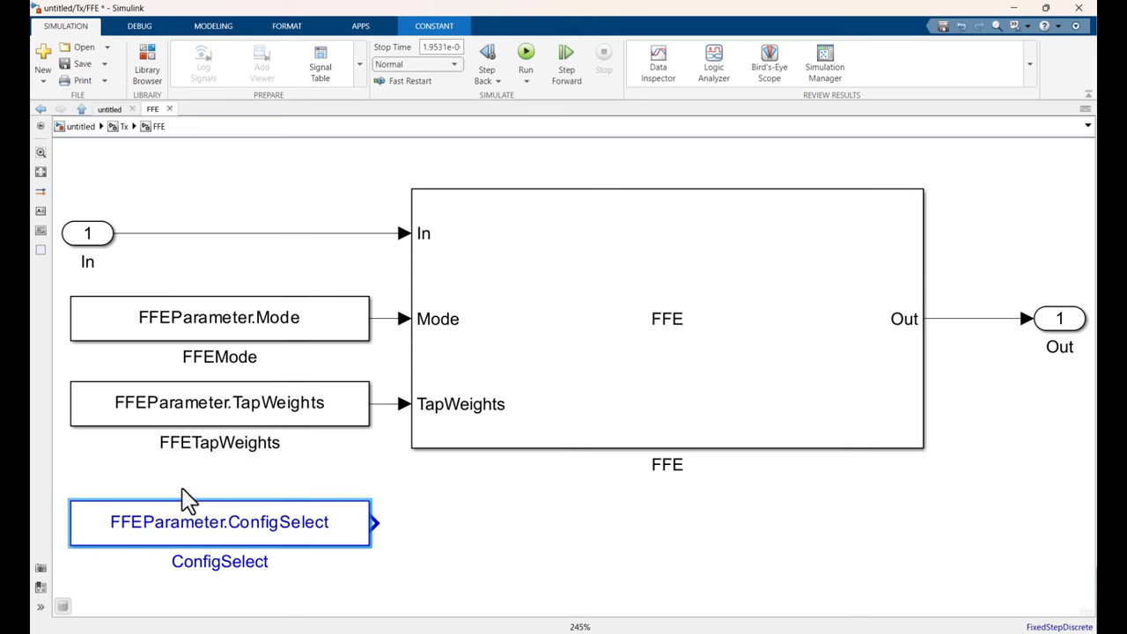
Add a MATLAB Function block from Simulink User-Defined Functions to the FFE diagram.
click(148, 66)
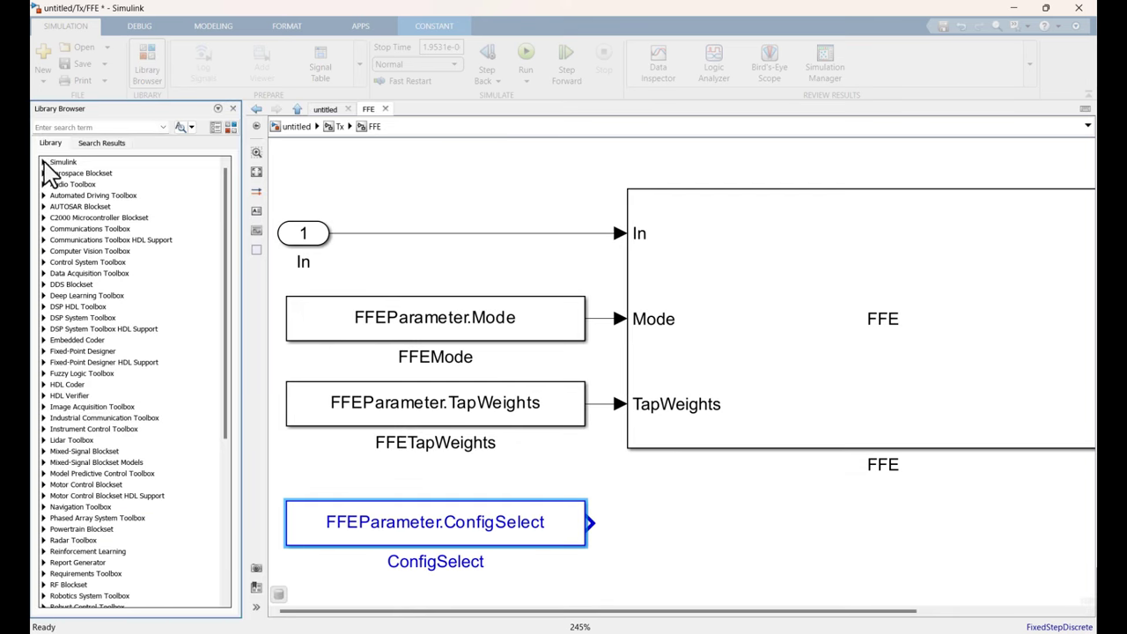
click(44, 162)
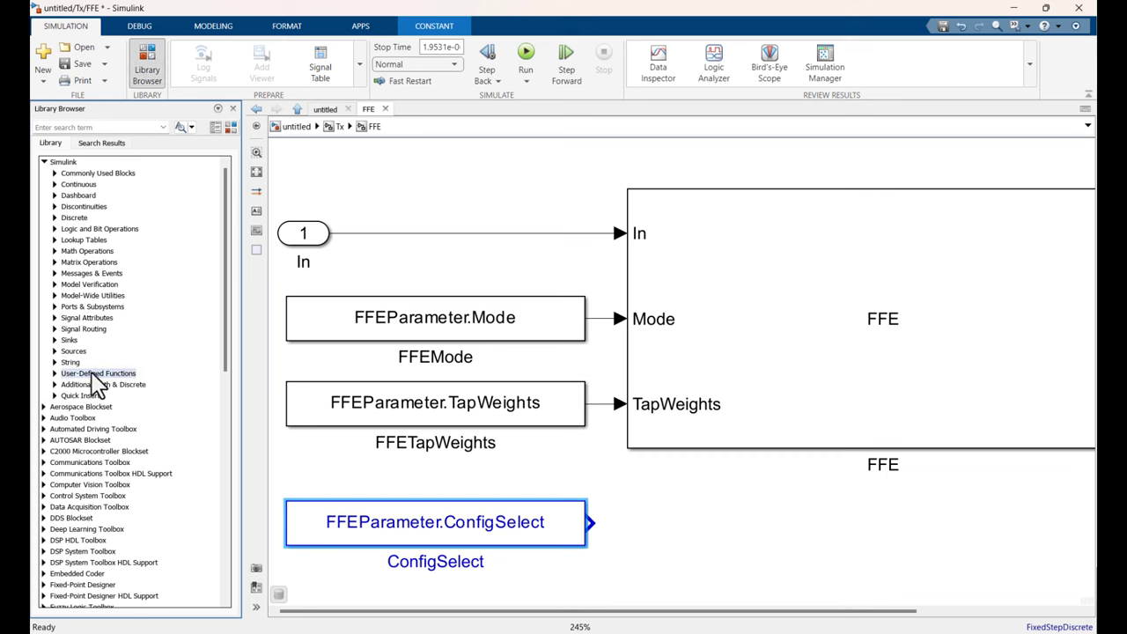
click(55, 373)
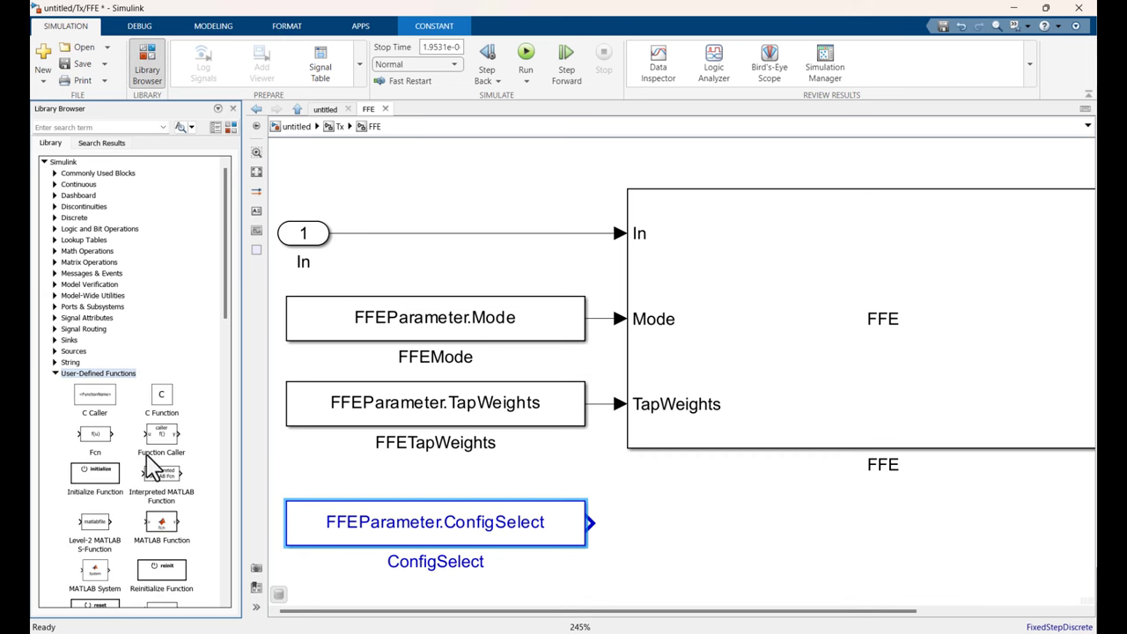
drag(161, 527, 748, 418)
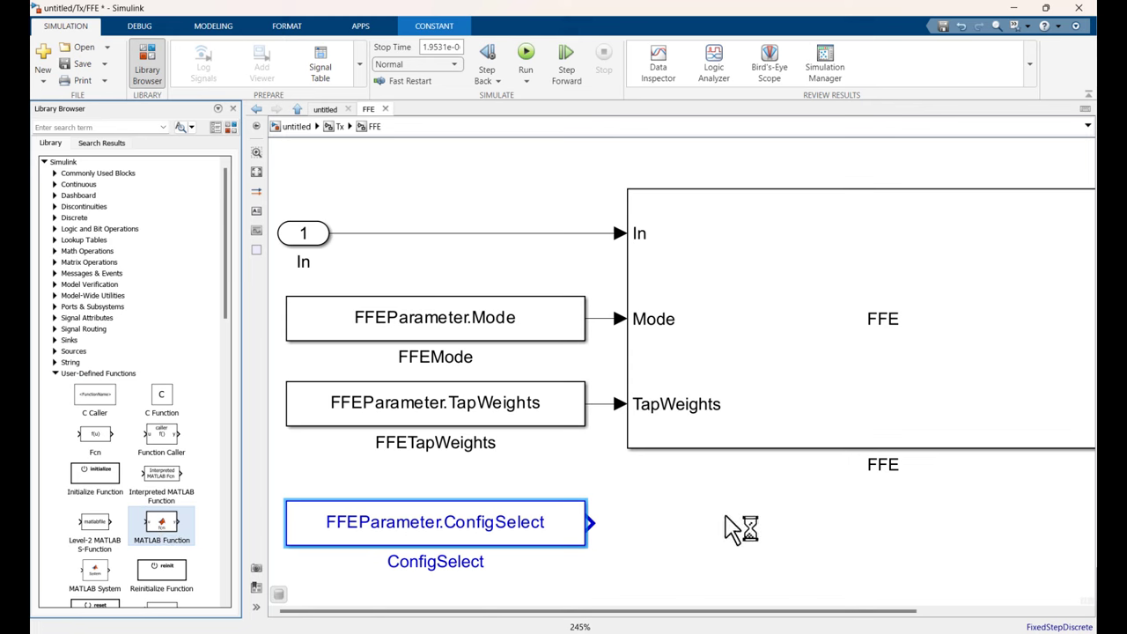
click(232, 108)
Move the ConfigSelect constant and the MATLAB Function block to the lower left.
scroll(392, 471, down, 4)
scroll(394, 473, down, 1)
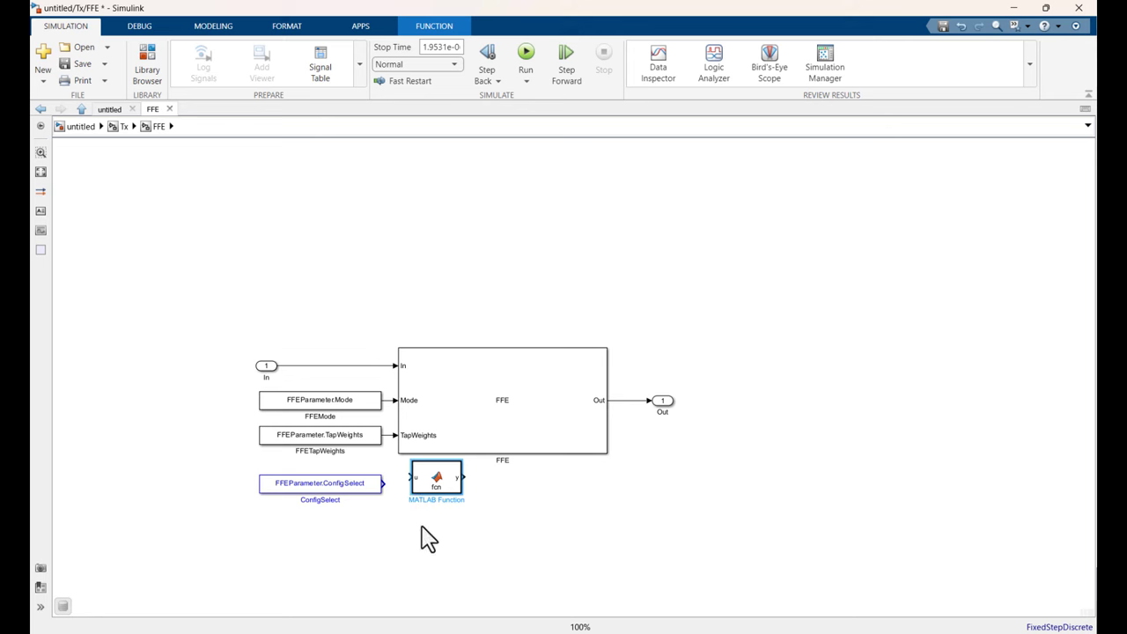
scroll(463, 505, up, 1)
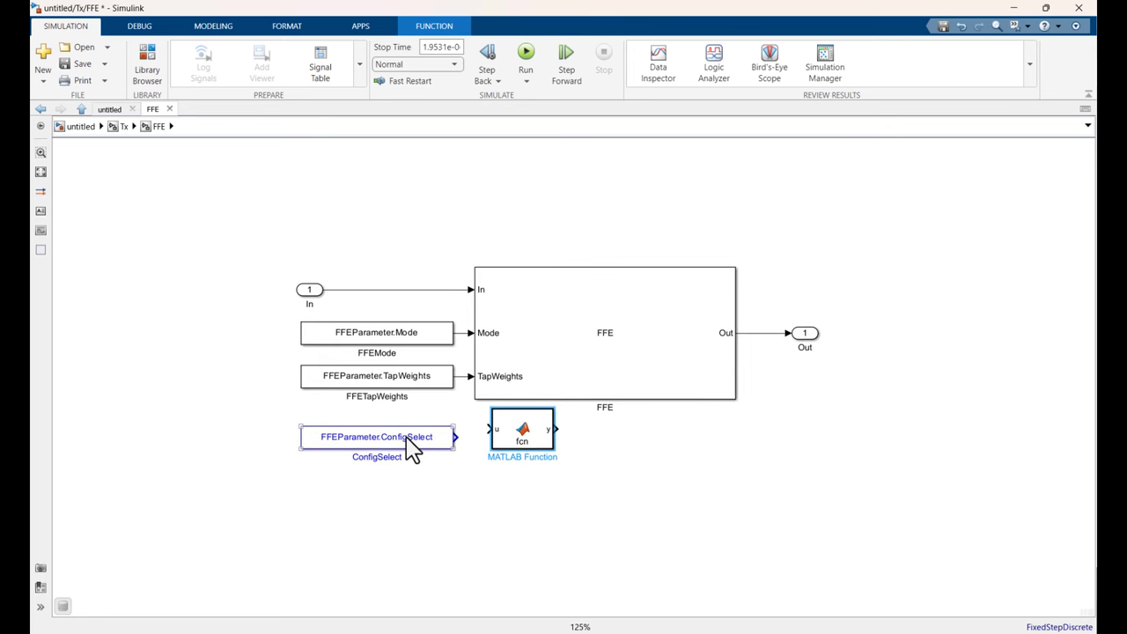
drag(411, 449, 172, 535)
drag(541, 432, 398, 463)
Replace the default y = fcn(u) code with the pasted TxFFEConfig preset tap-weight function.
double_click(397, 464)
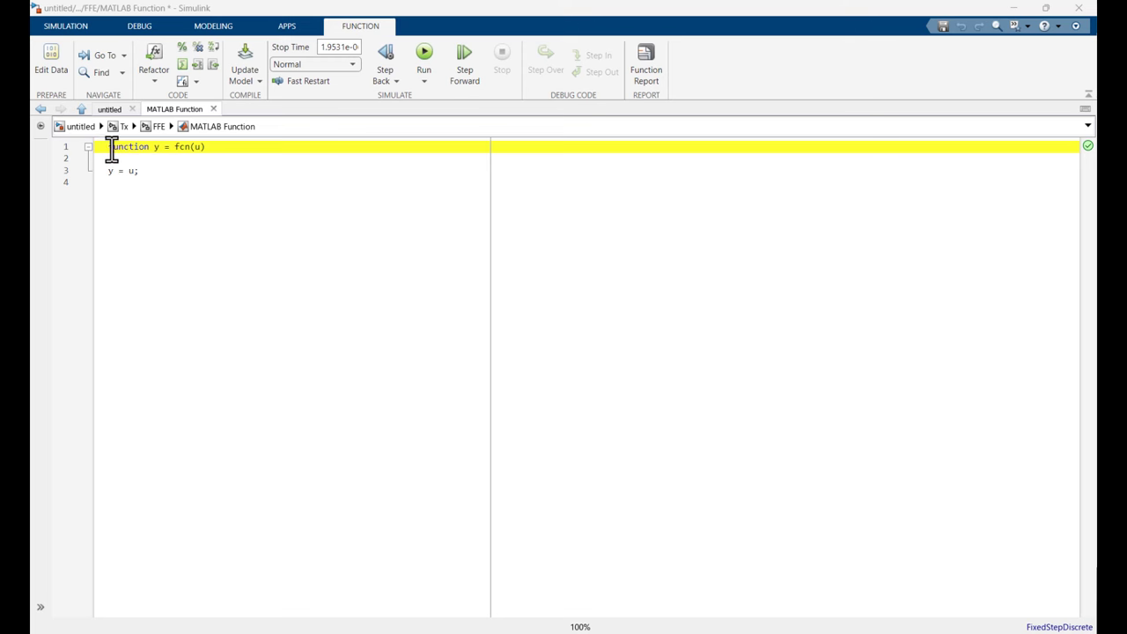
drag(109, 146, 194, 181)
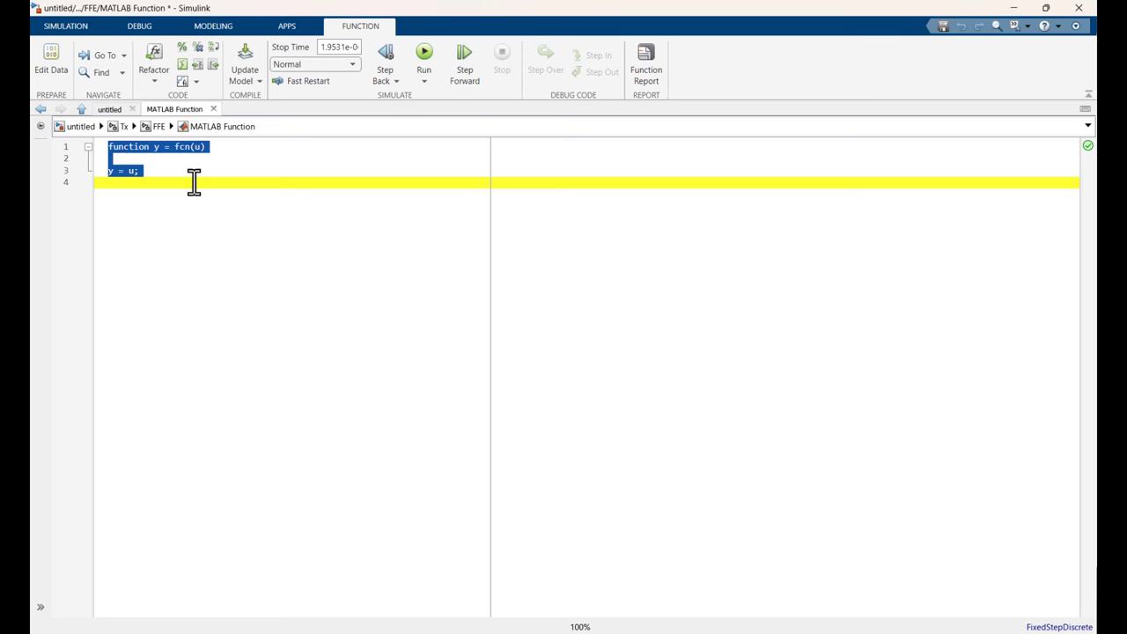
key(ctrl+v)
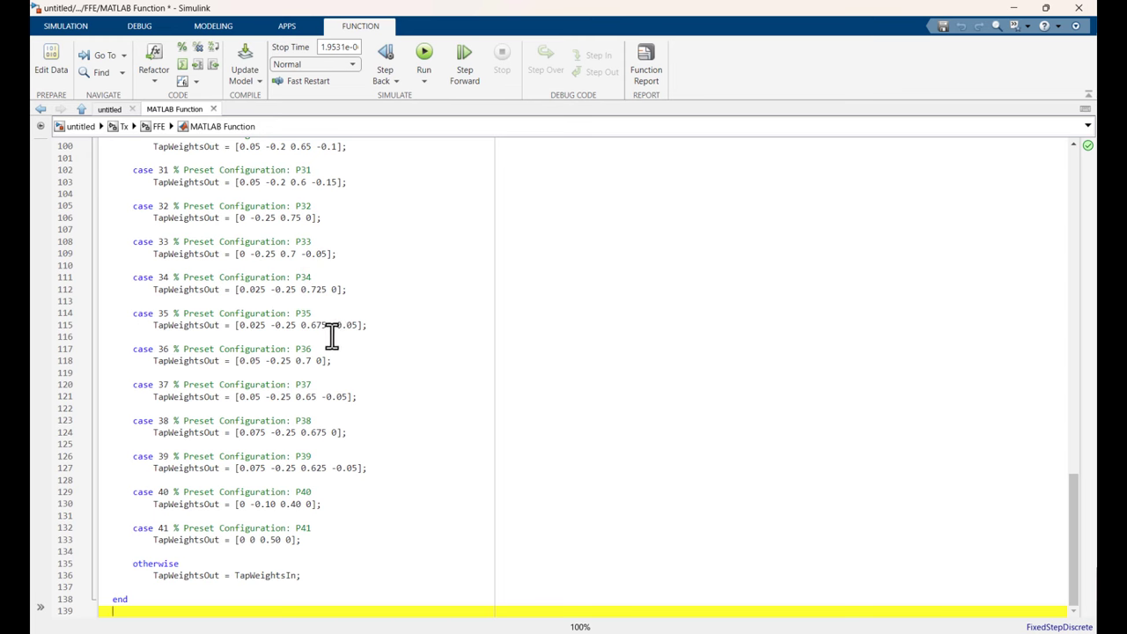
scroll(343, 342, up, 20)
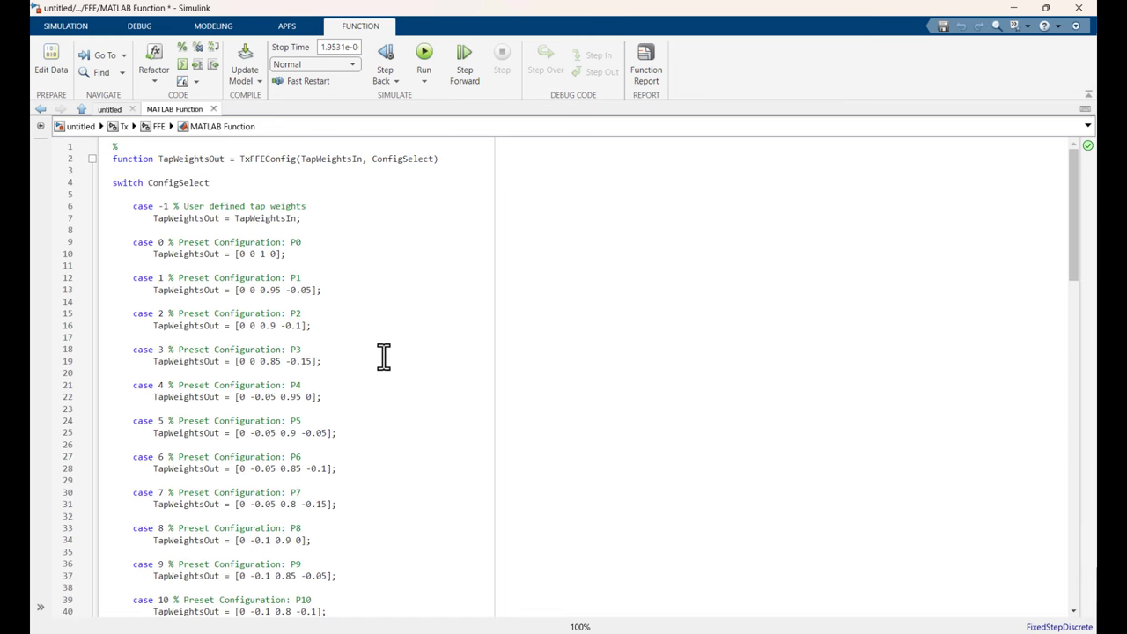
Enlarge and align TxFFEConfig with its constants, wiring TapWeightsOut to the FFE TapWeights input.
click(155, 129)
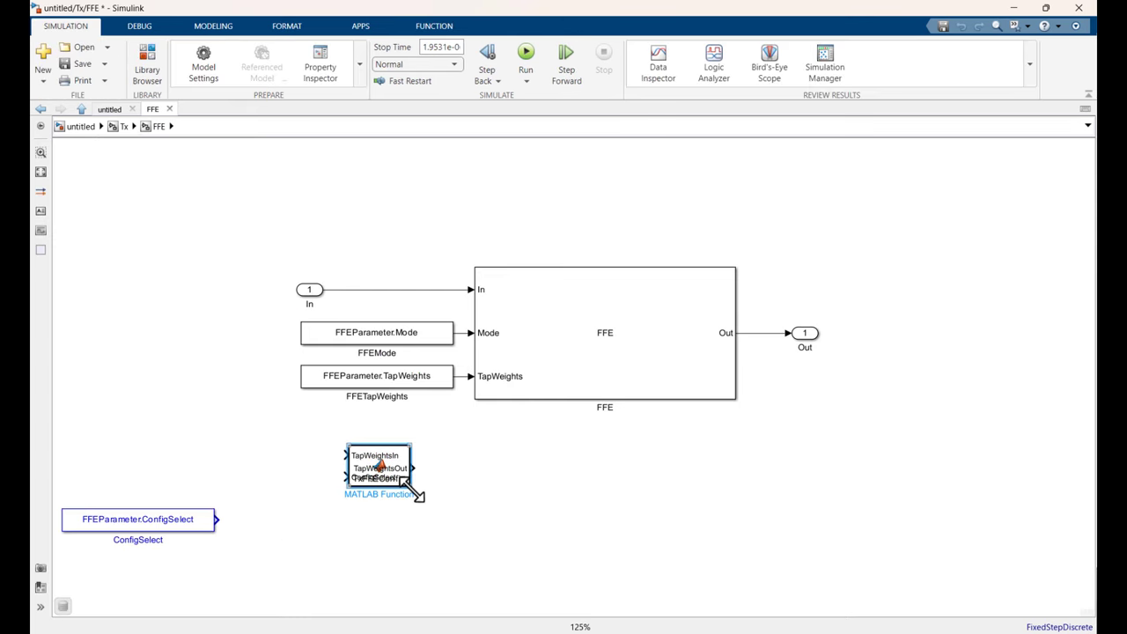
drag(412, 486, 525, 543)
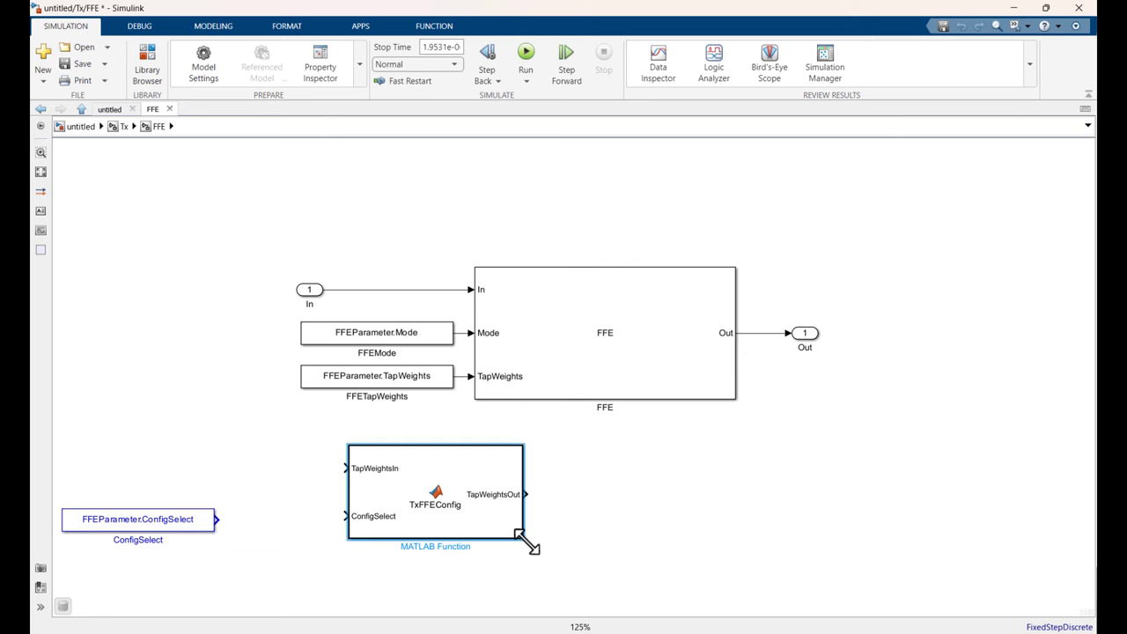
click(460, 377)
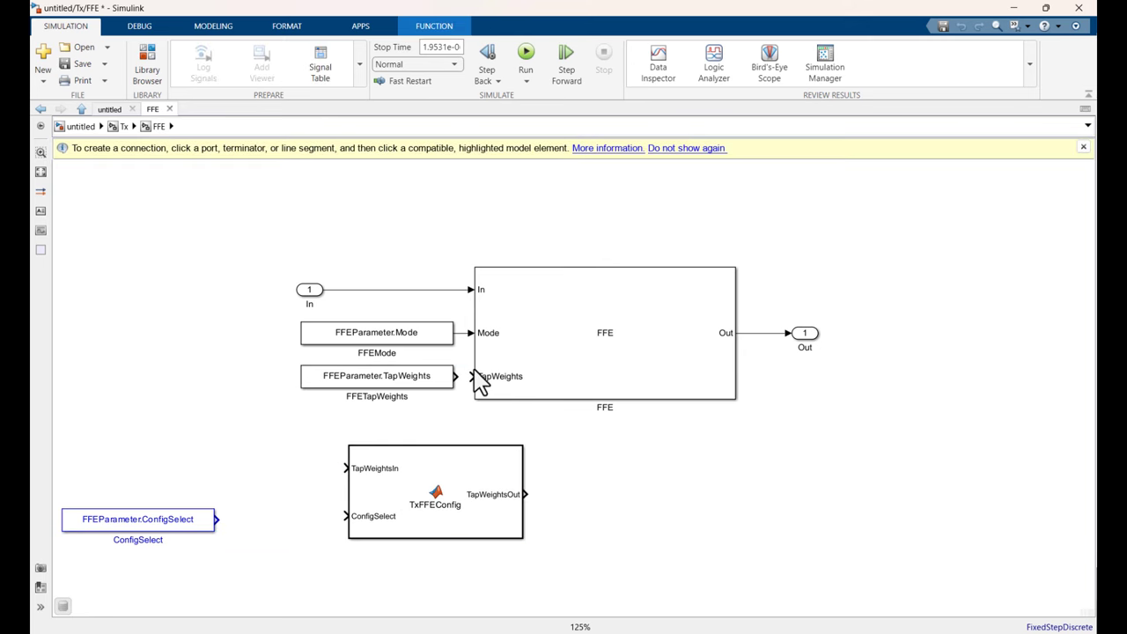
drag(412, 393, 172, 482)
drag(435, 494, 368, 494)
mouse_move(200, 517)
mouse_down()
mouse_move(241, 516)
mouse_move(179, 513)
mouse_up()
click(456, 490)
click(463, 376)
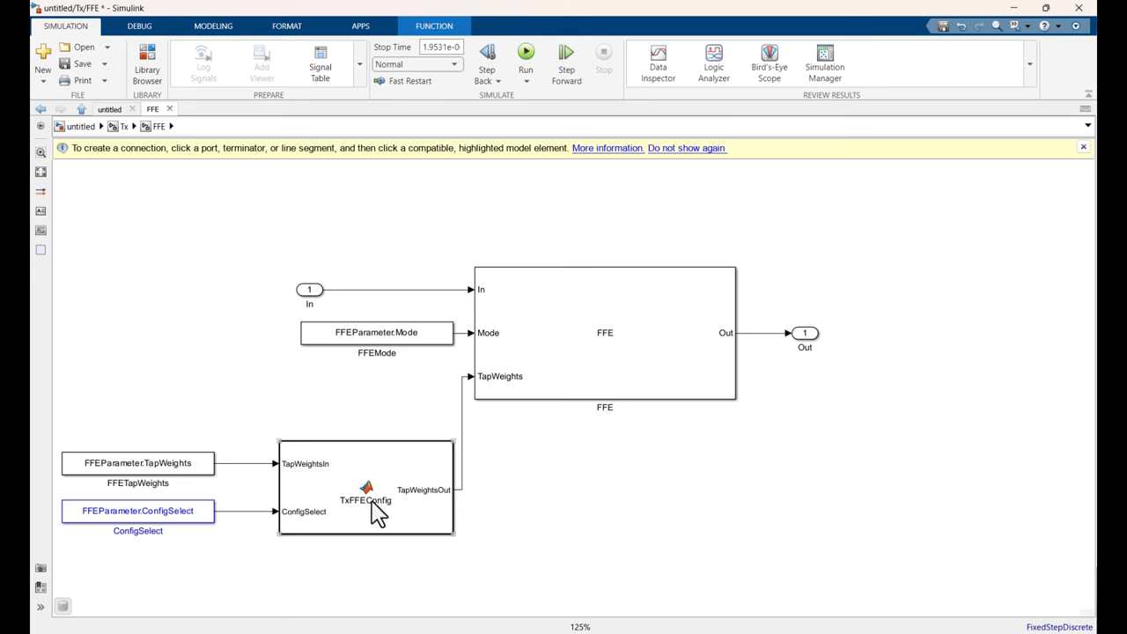
click(453, 409)
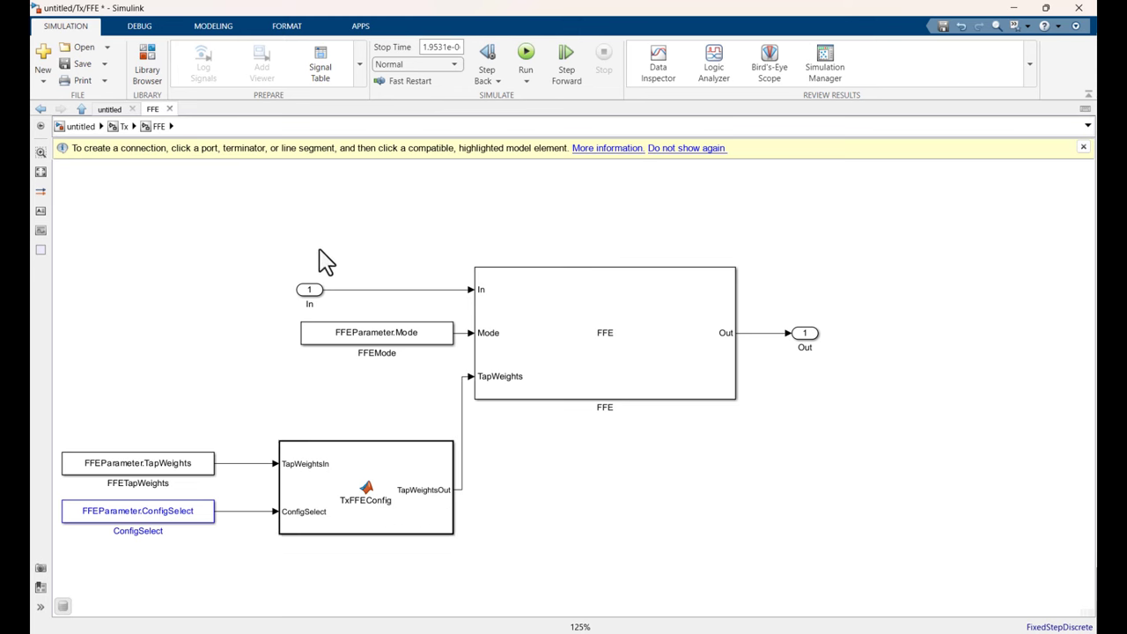
From the top-level model, open the Configuration block's IBIS-AMI Manager and view Tx_Rj at 0.0085.
click(123, 127)
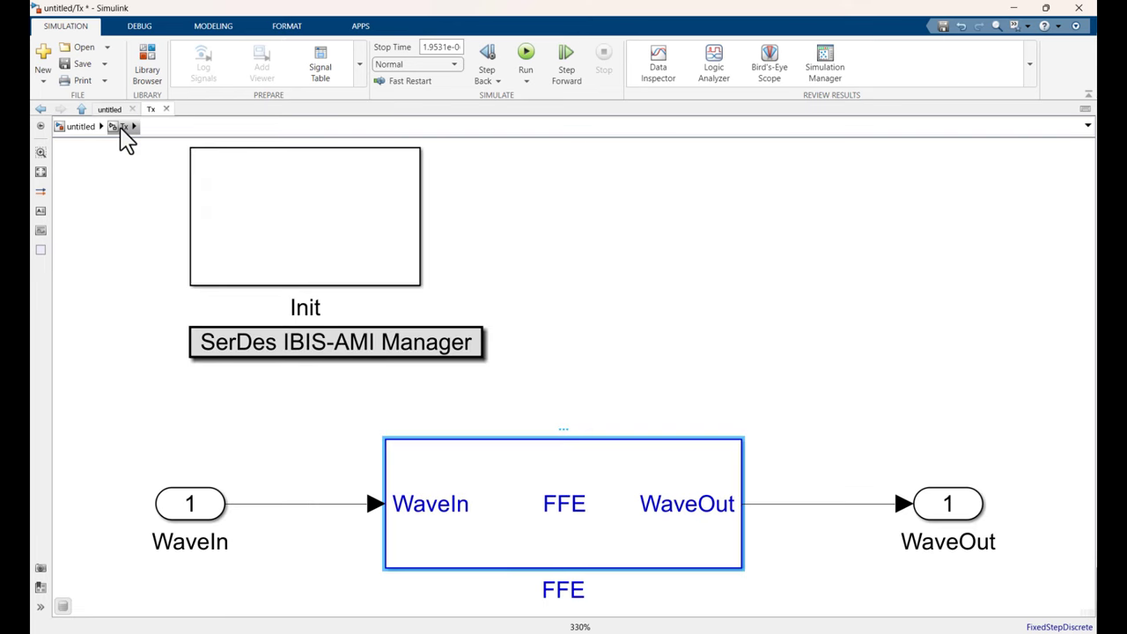
click(80, 127)
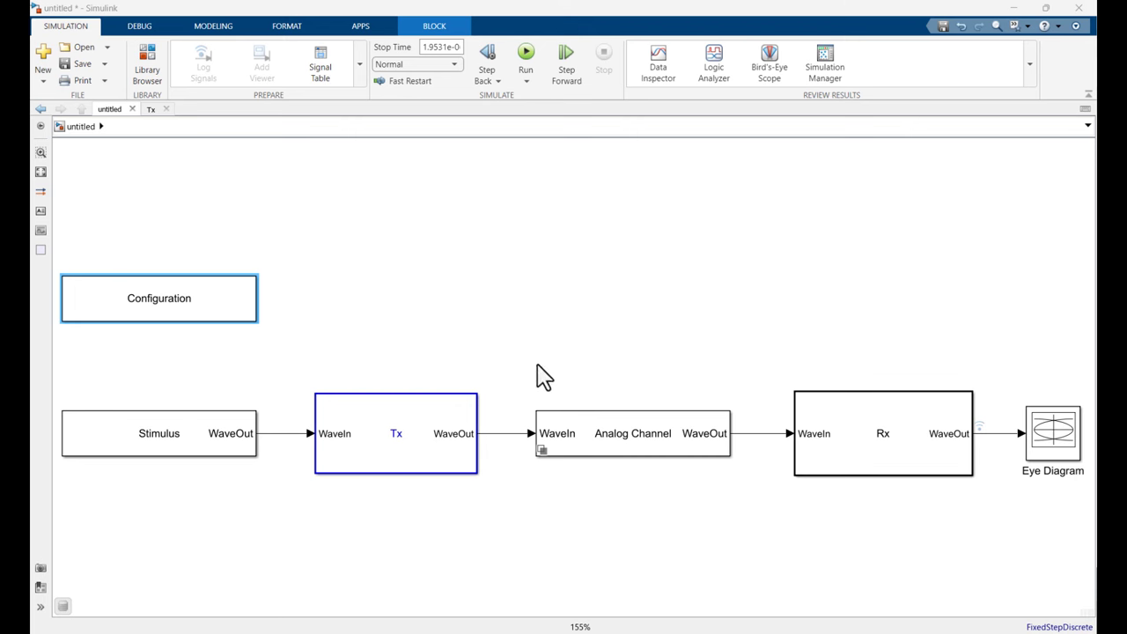
double_click(214, 317)
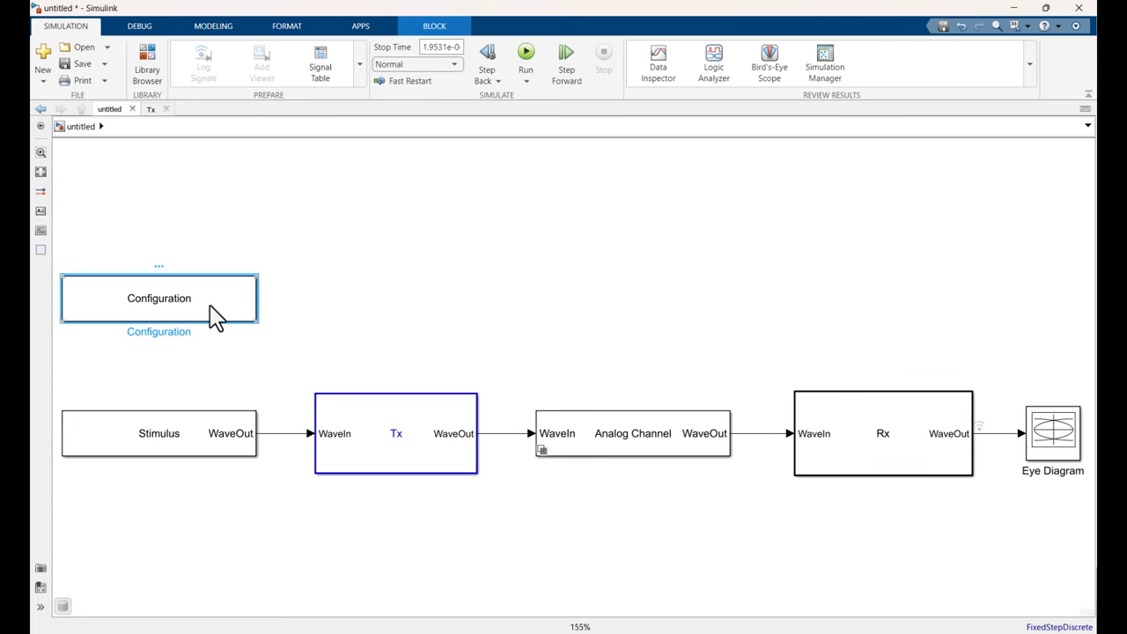
click(396, 437)
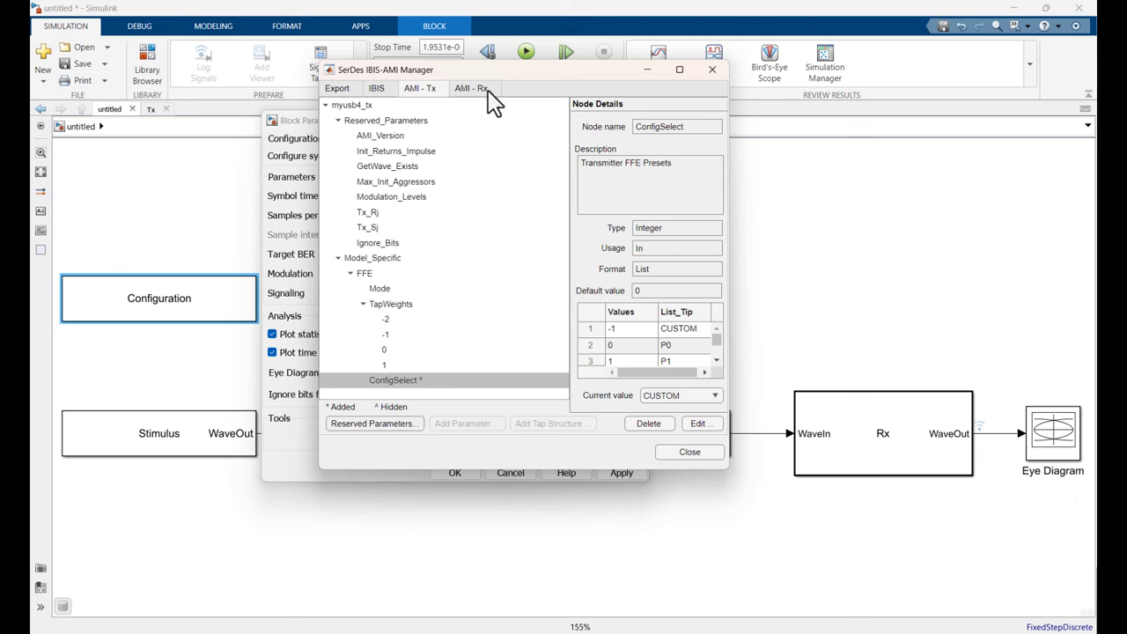
click(388, 213)
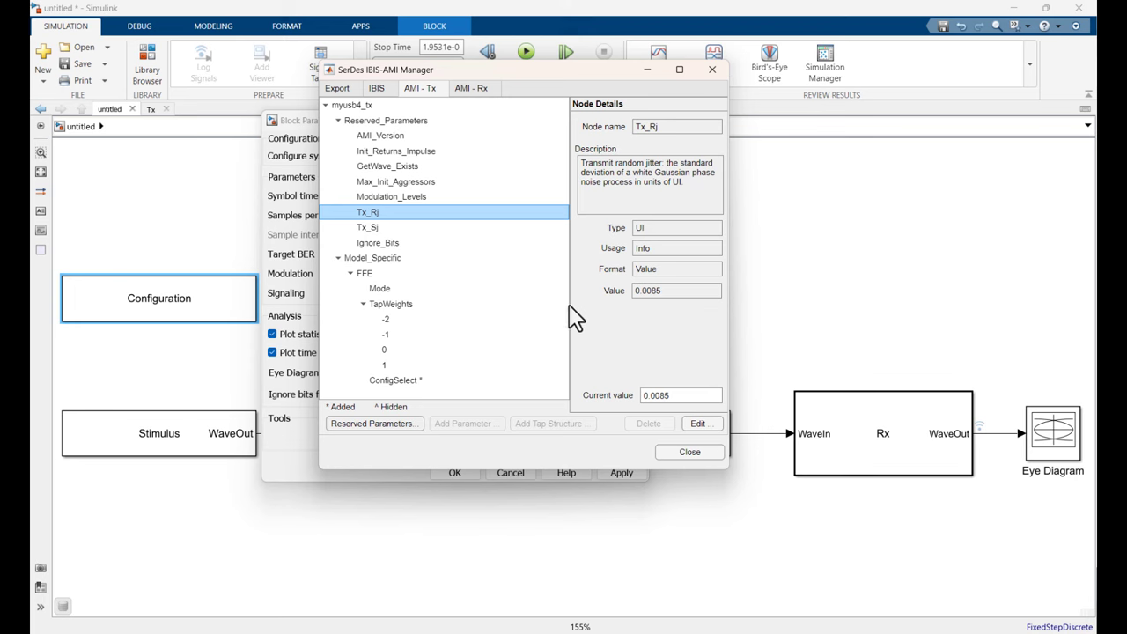
Make Tx_Rj a Range parameter with Typ 0, Min 0, Max 0.0085 and current value 0.
click(706, 424)
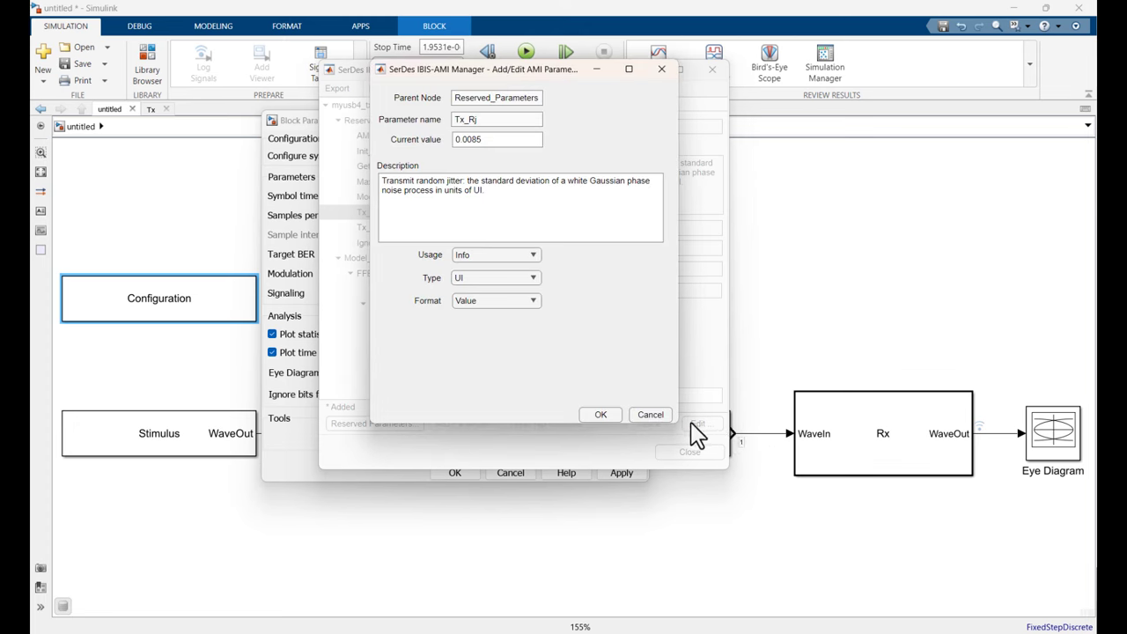
drag(677, 423, 744, 457)
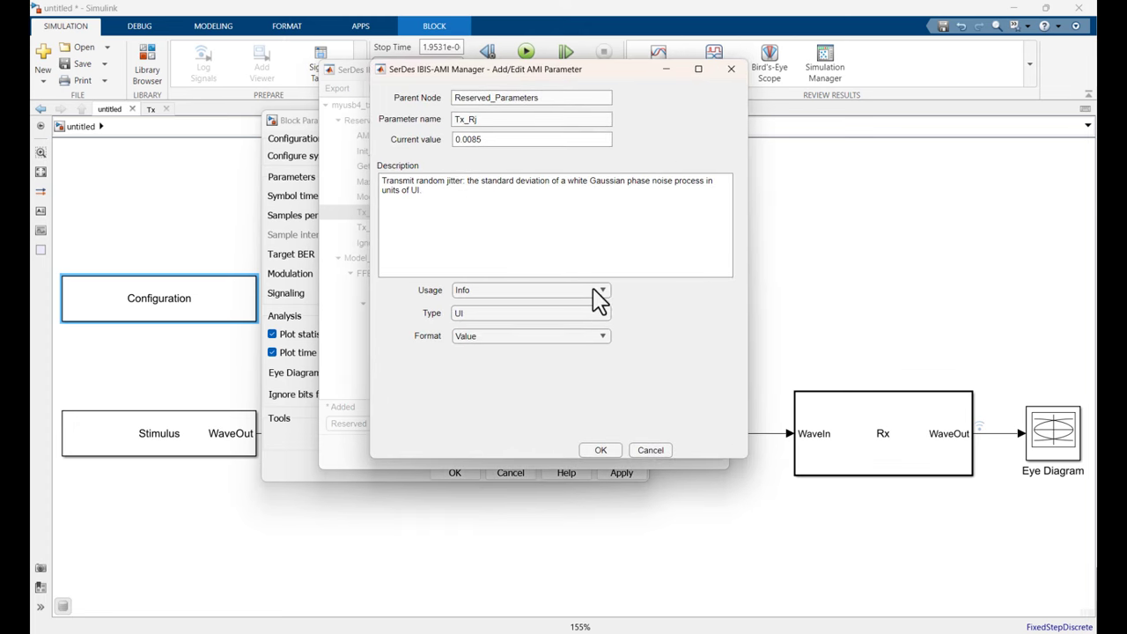
drag(516, 139, 394, 151)
click(602, 338)
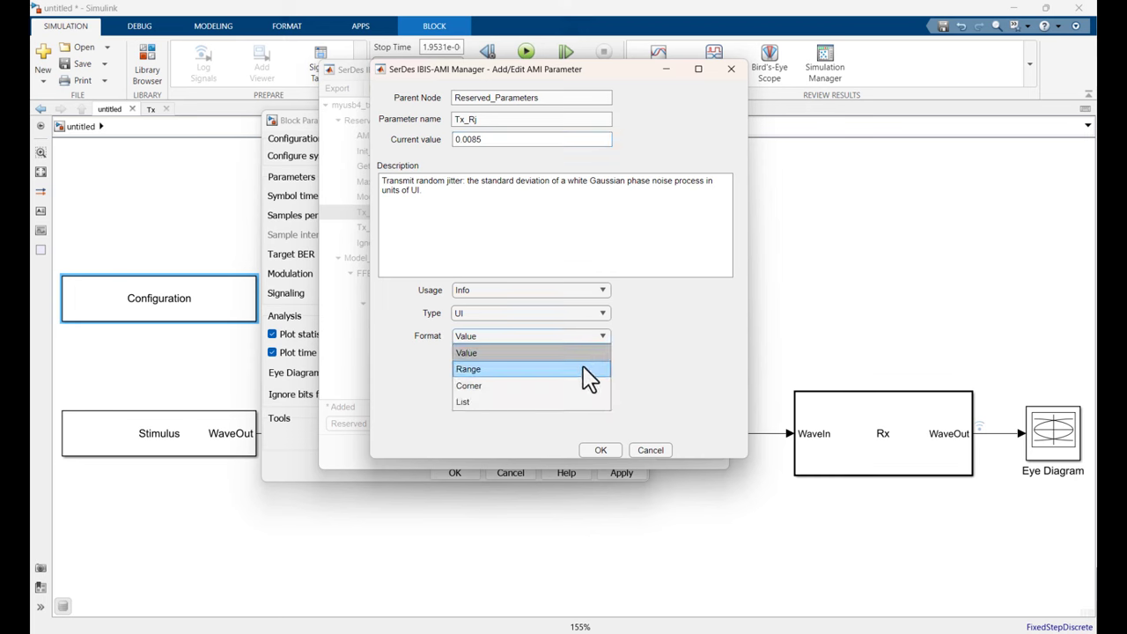
click(584, 370)
click(476, 376)
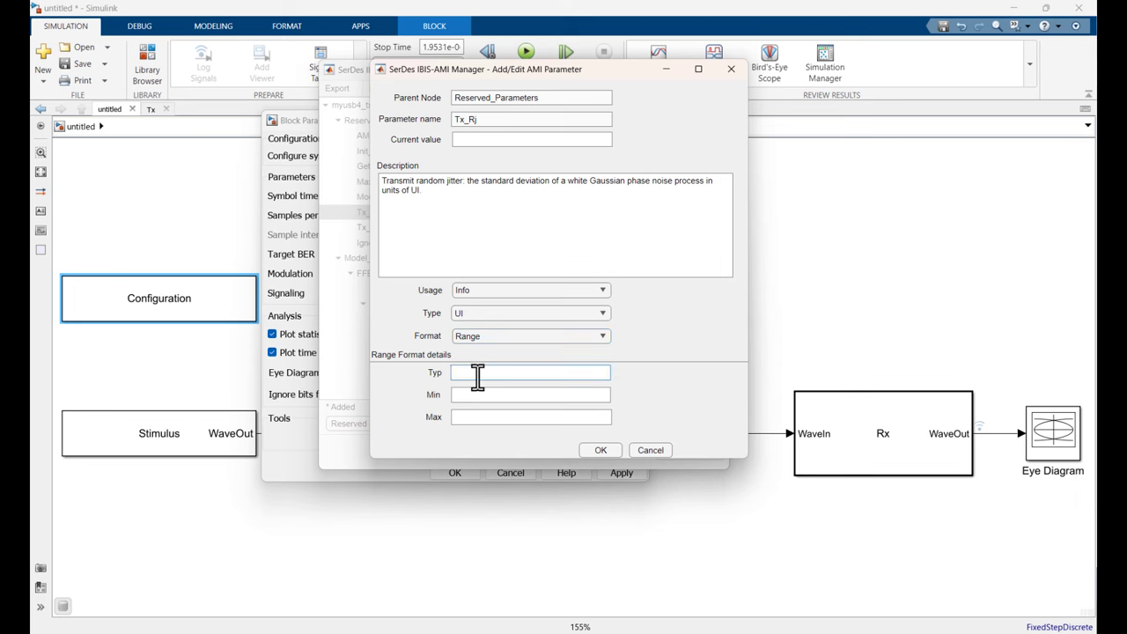
text(0)
click(469, 398)
text(0)
click(469, 417)
text(0.0085)
click(469, 141)
text(0)
click(607, 444)
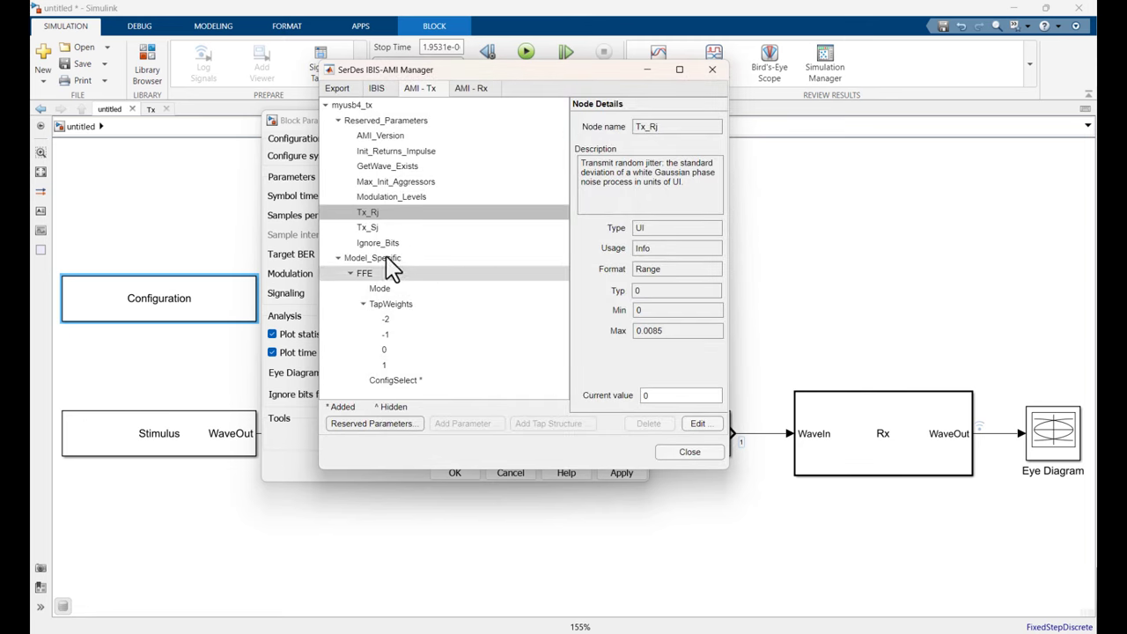
Change Tx_Sj to Range format spanning 0 to 0.02704.
click(376, 231)
drag(676, 395, 633, 408)
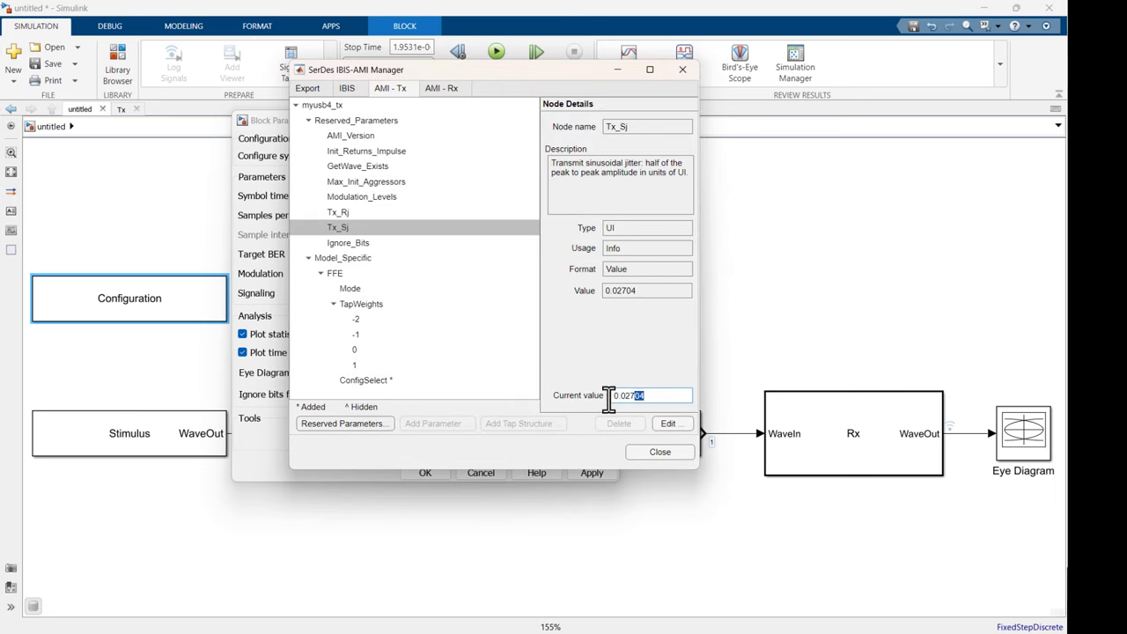
click(680, 423)
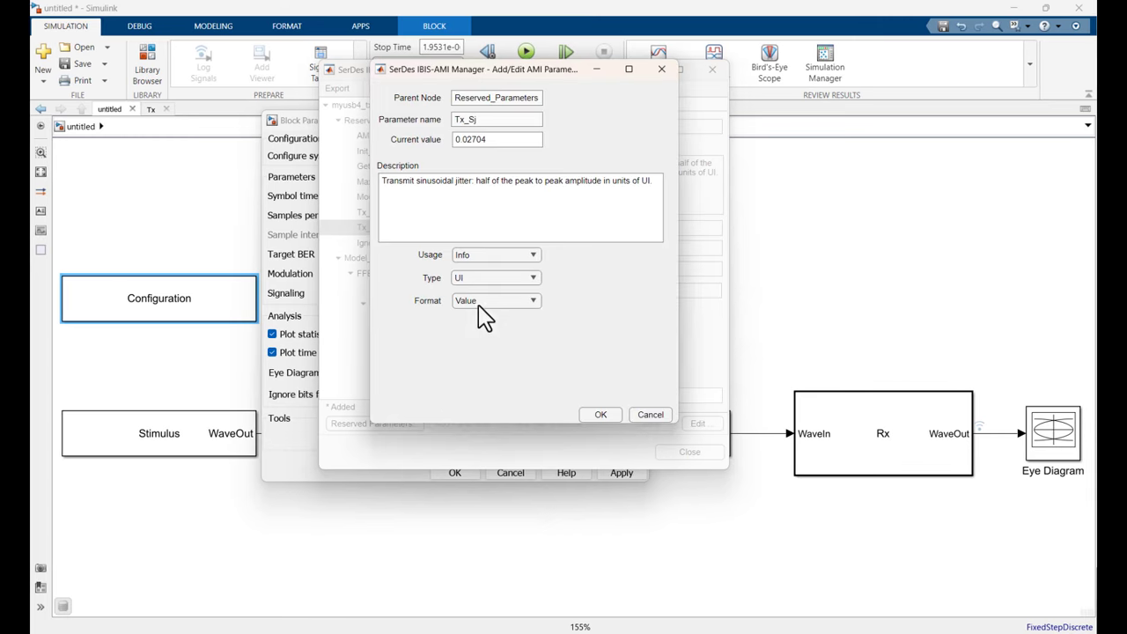
click(478, 305)
click(527, 330)
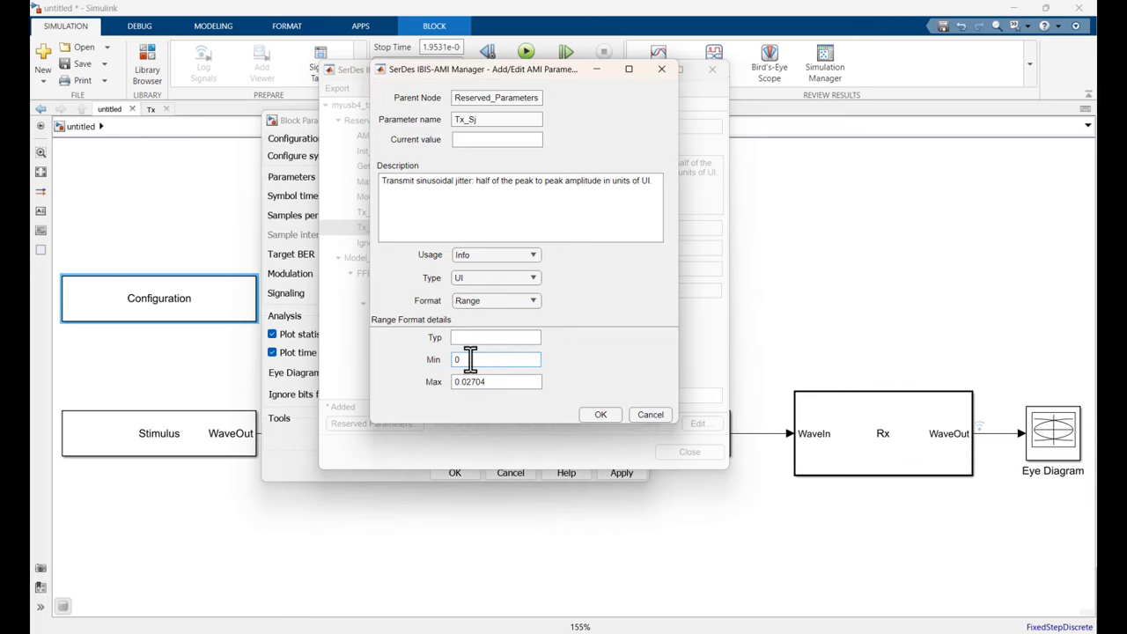
click(600, 414)
Convert the receiver's Rx_Rj to a range starting at 0, then close the manager and Block Parameters.
click(471, 88)
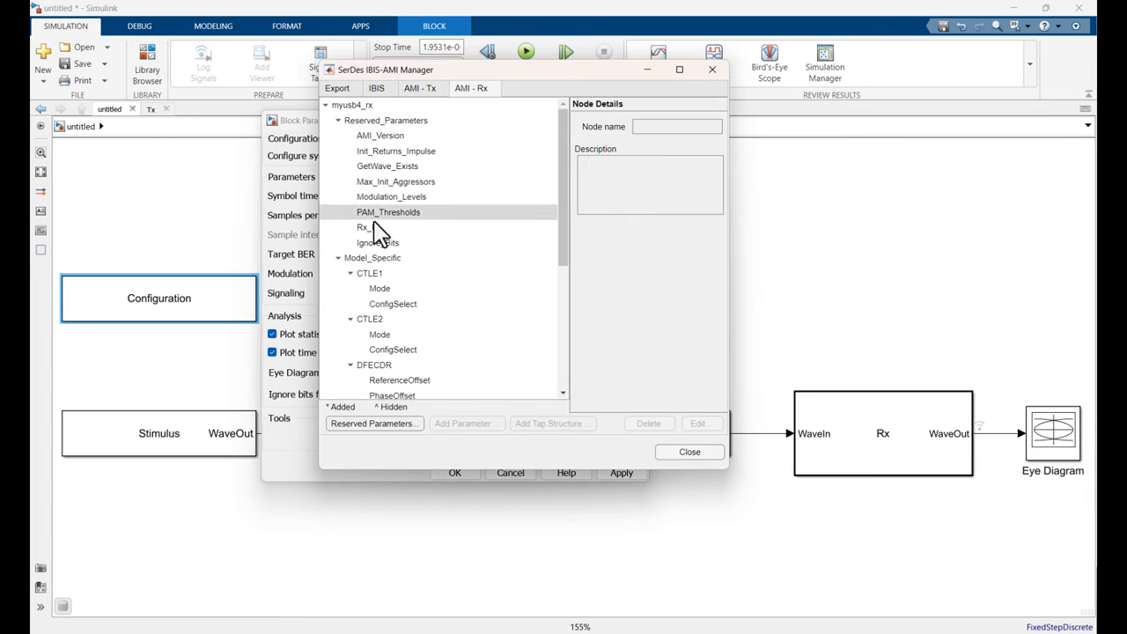
click(537, 227)
click(693, 424)
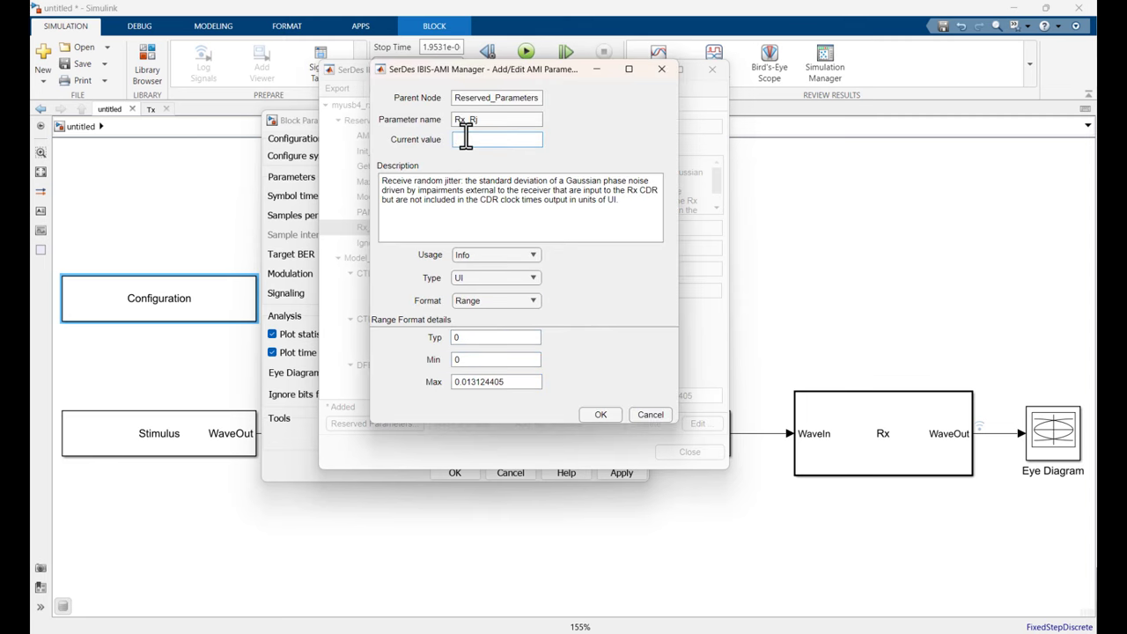
click(606, 413)
click(686, 353)
click(454, 473)
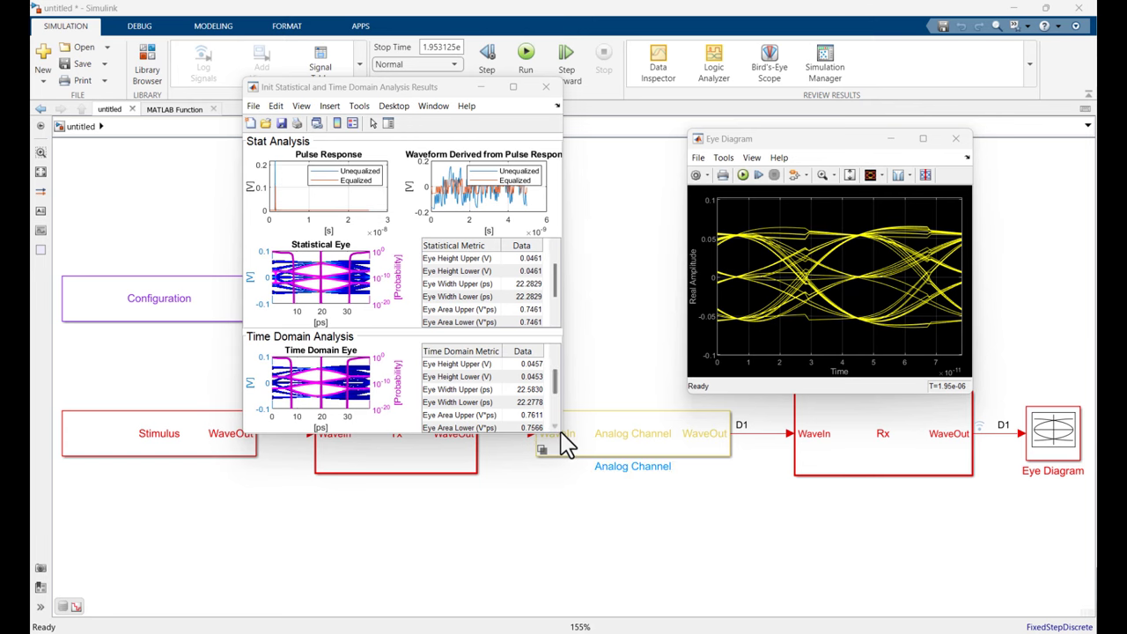
Enlarge the analysis results window to review eye height 0.0457 V, width 22.5830 ps, VEC 1.5005.
drag(562, 435, 704, 570)
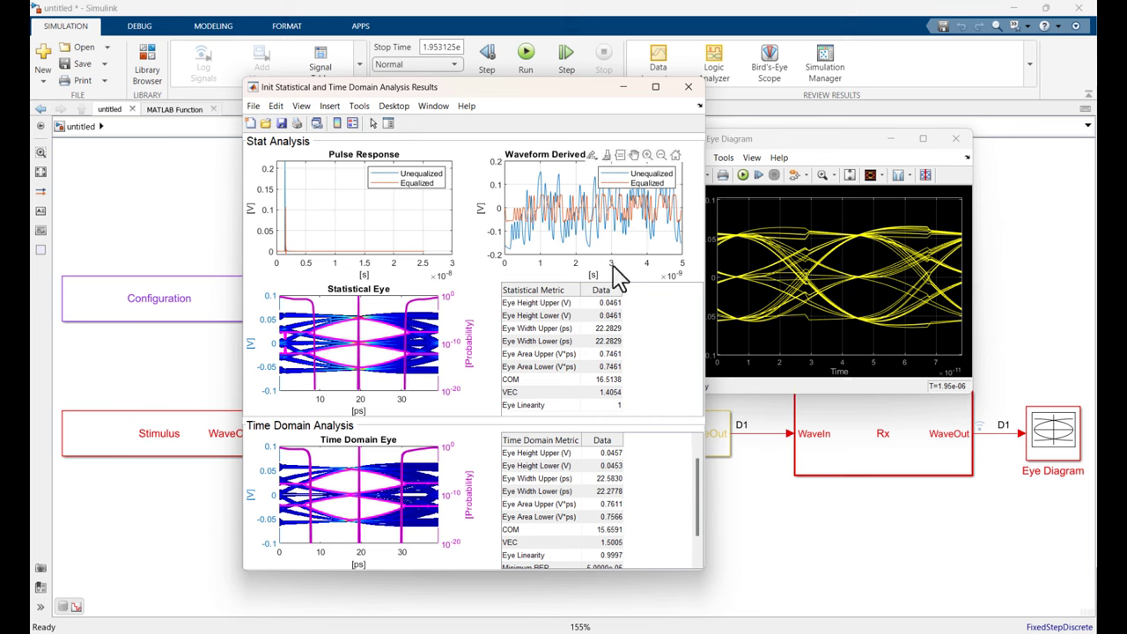
Close the results and eye diagram, then export the Tx and Rx IBIS-AMI models from the Configuration block.
click(688, 87)
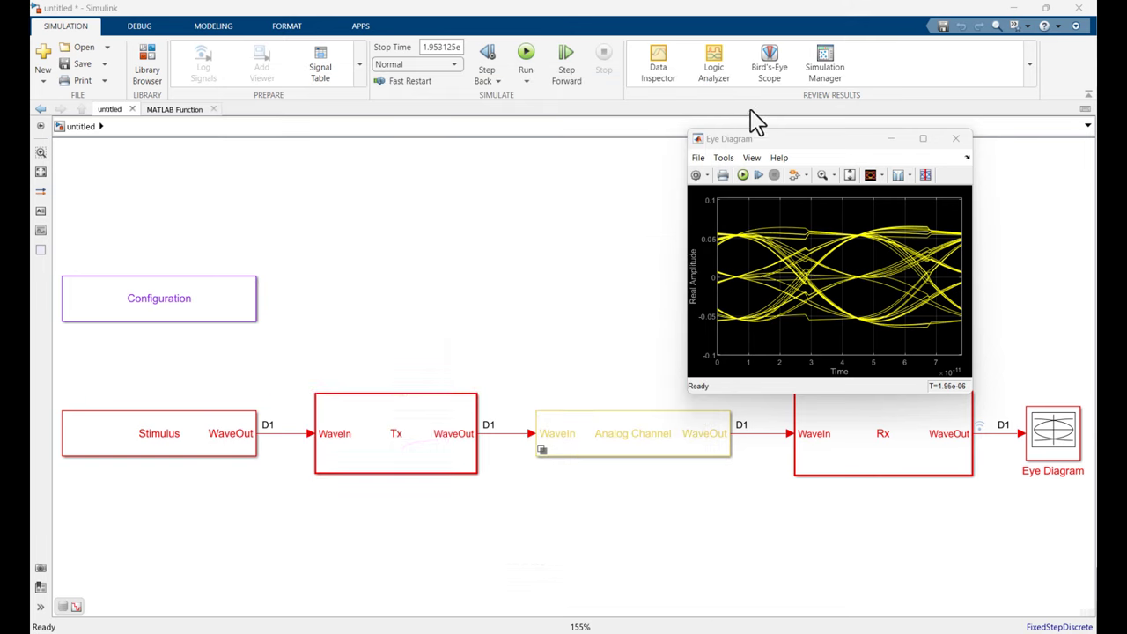
click(955, 138)
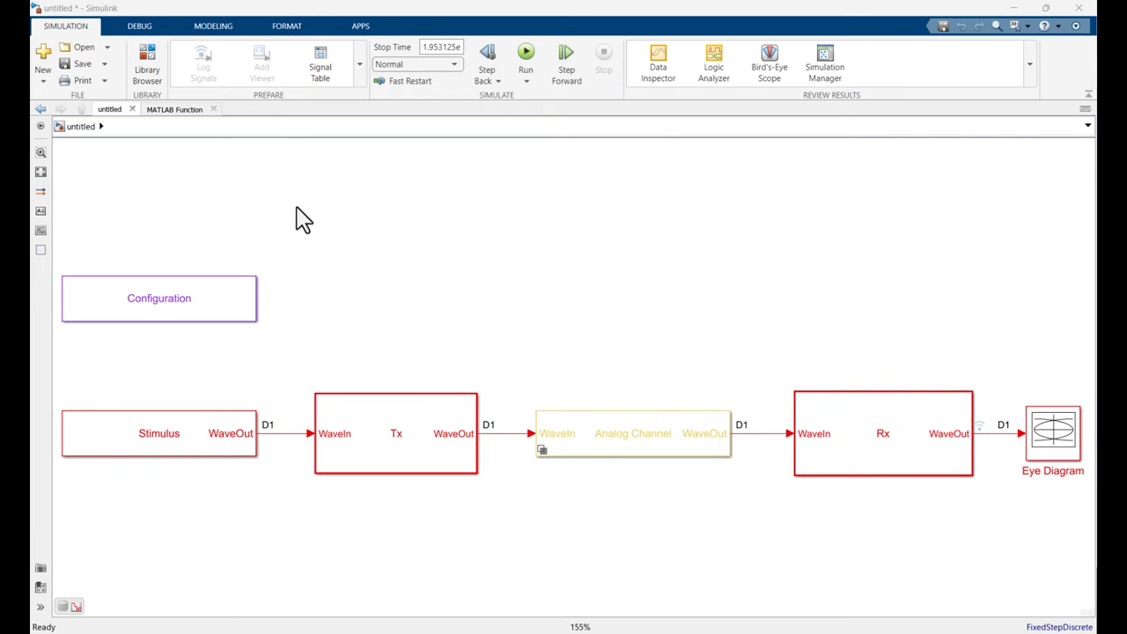
click(220, 300)
double_click(220, 301)
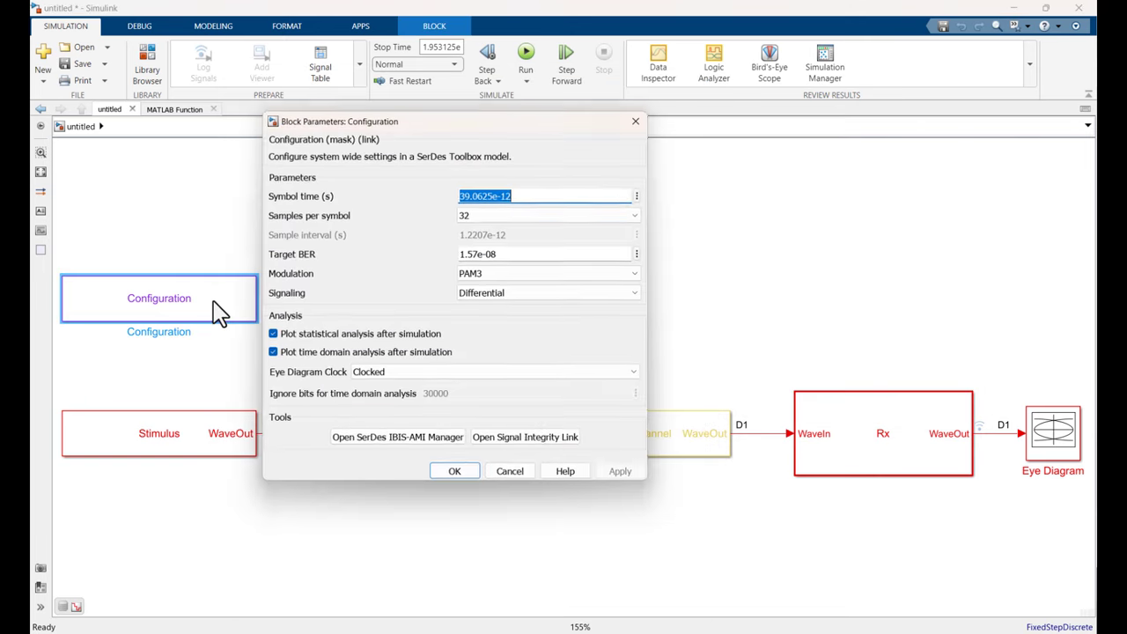
click(378, 437)
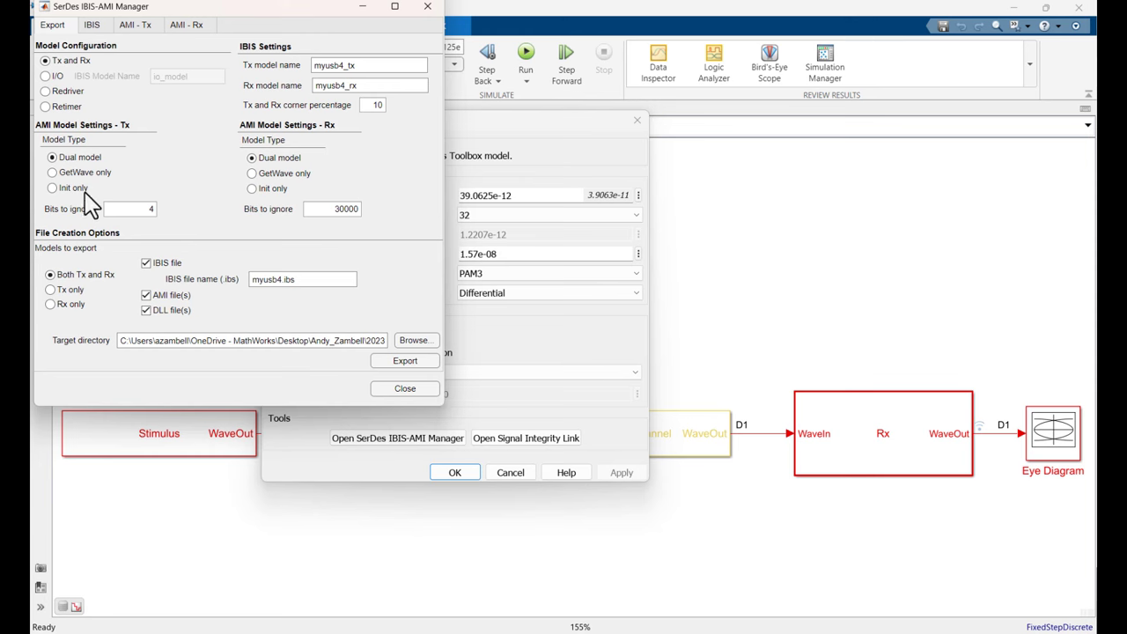
click(407, 362)
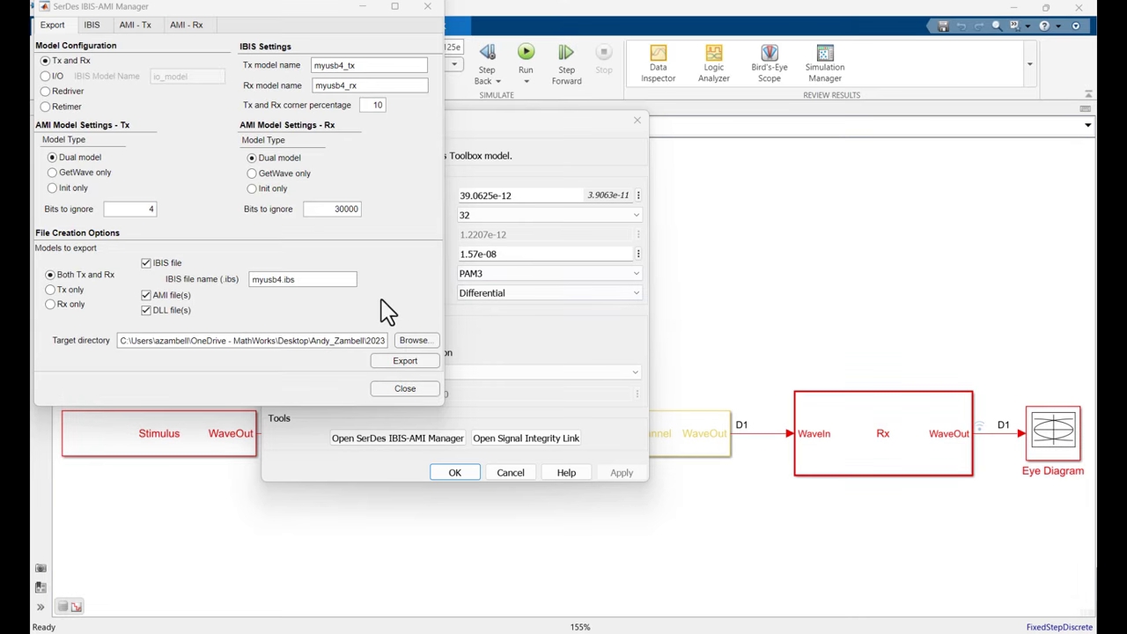
click(405, 390)
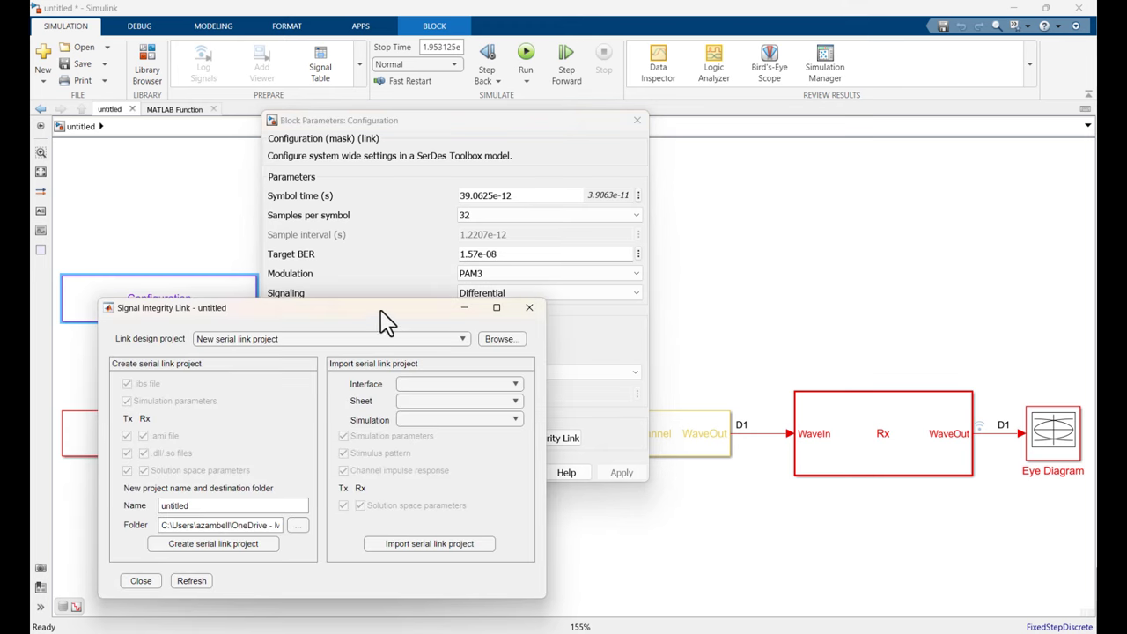
Create a serial link project named myusb4 in Signal Integrity Link.
drag(378, 321, 542, 176)
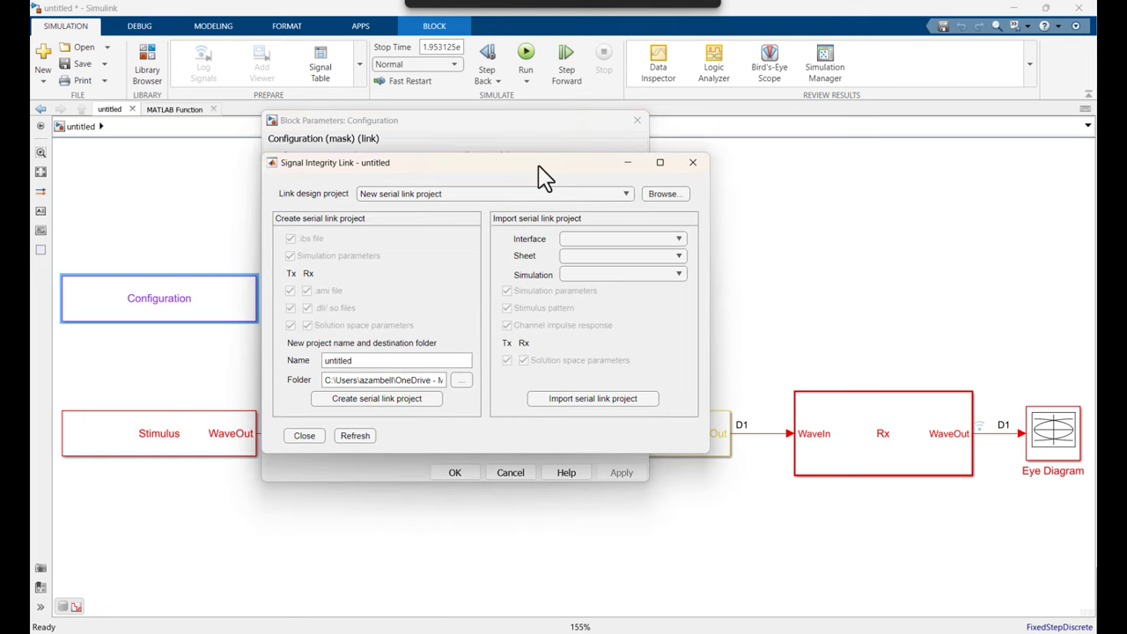
double_click(383, 361)
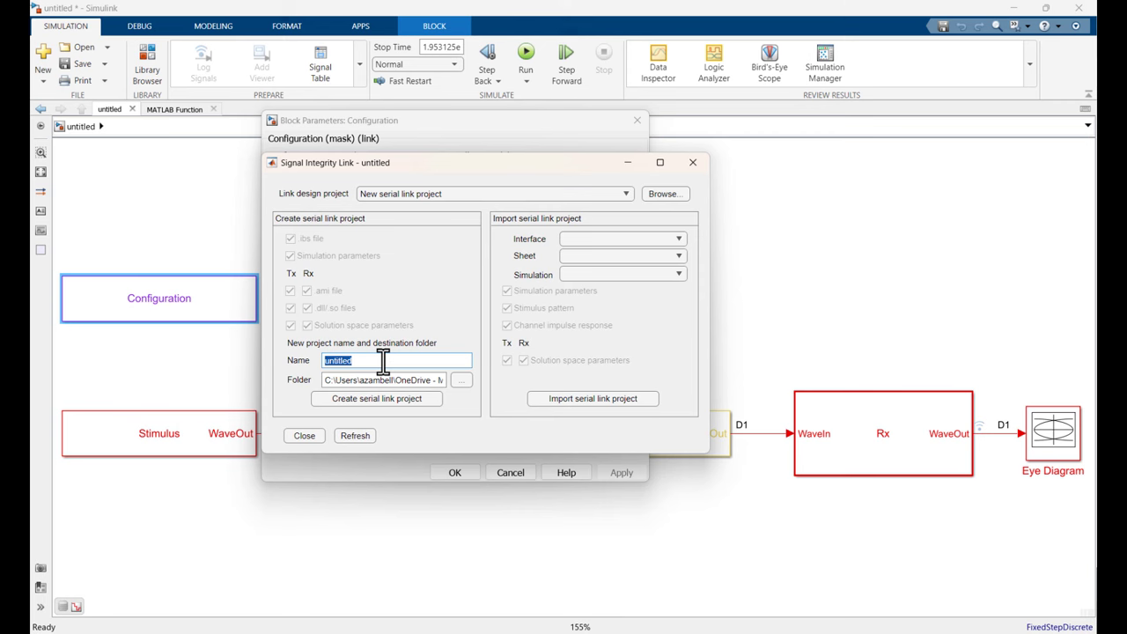
text(myusb4)
click(392, 411)
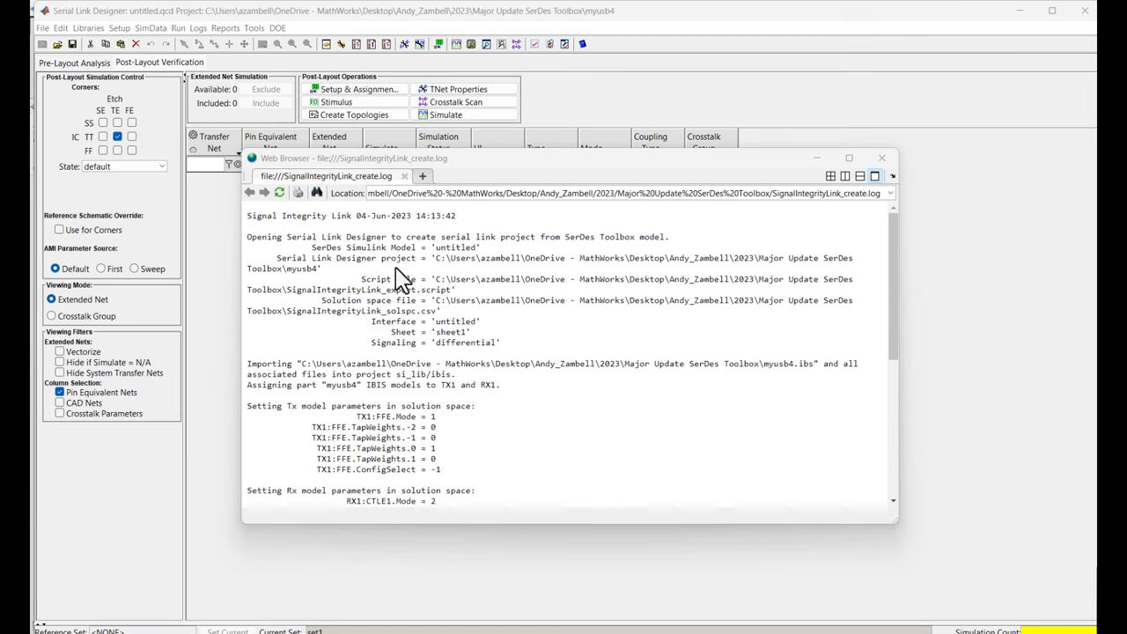
Close the creation log and select TX1 and the W1 channel to view their solution-space parameters.
scroll(368, 264, down, 9)
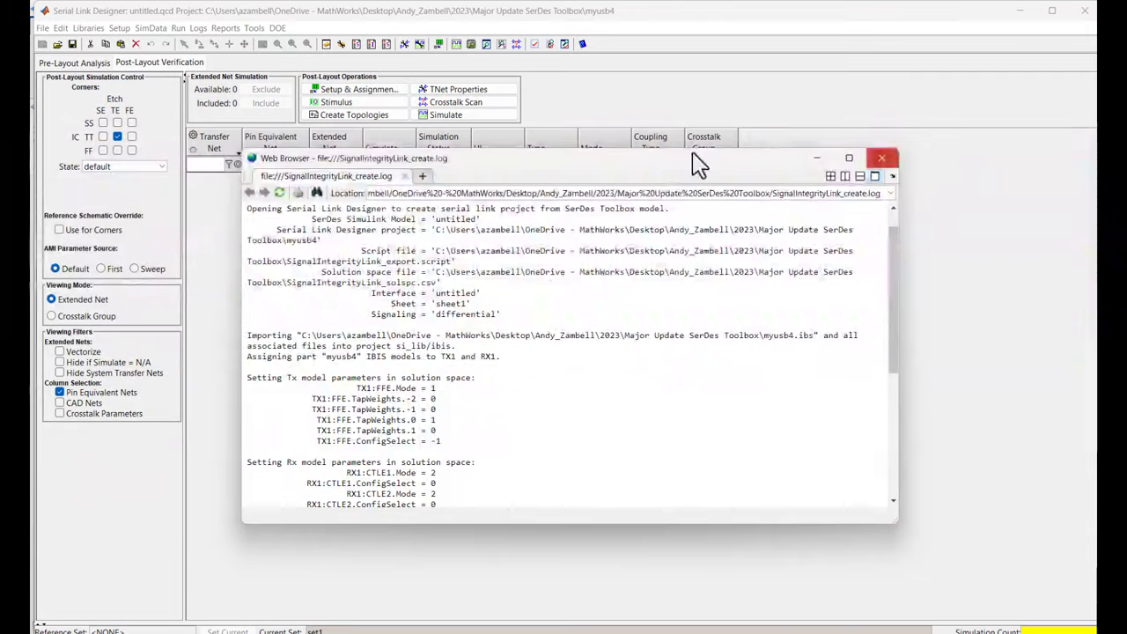
click(881, 158)
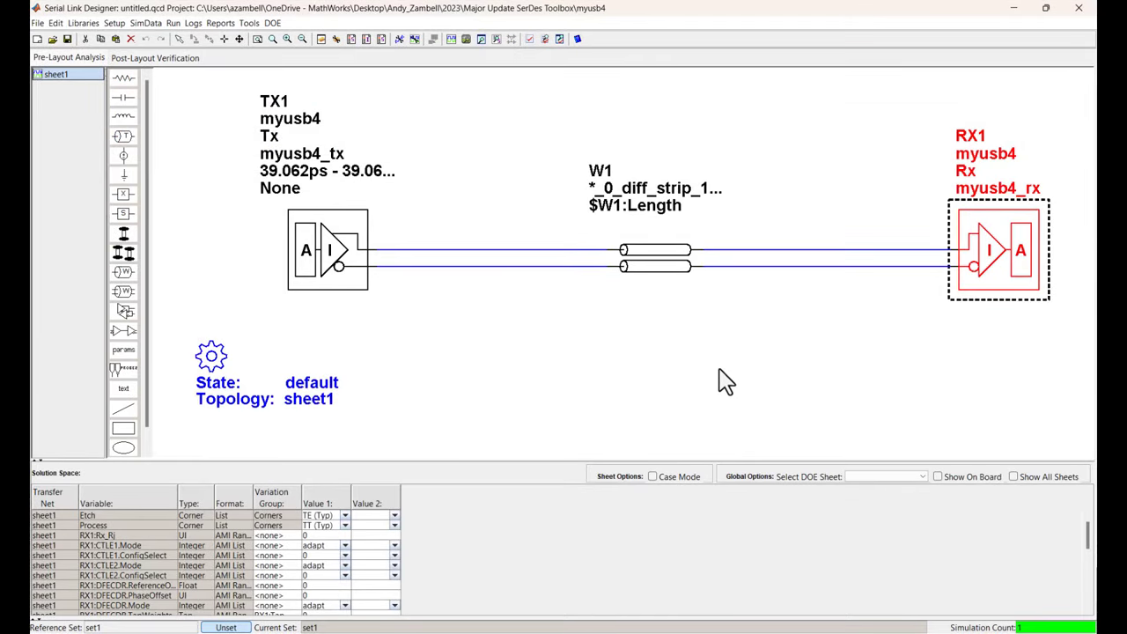
click(334, 240)
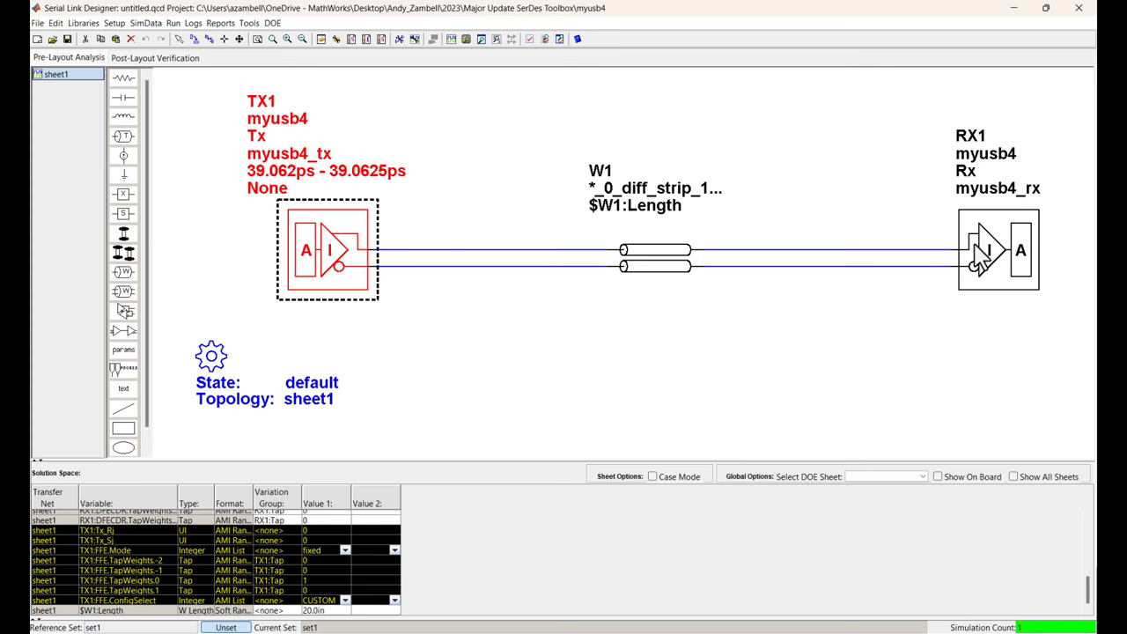
mouse_move(979, 255)
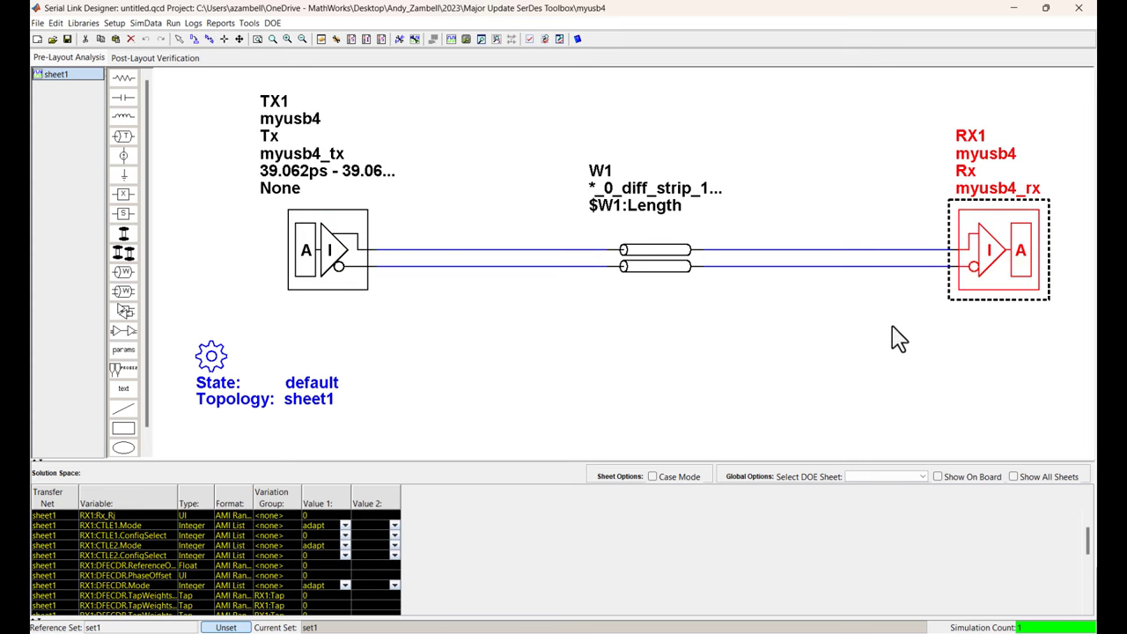
click(647, 255)
Replace W1's 20.0in length with a sweep of 2in, 4in, 6in and 8in.
click(661, 310)
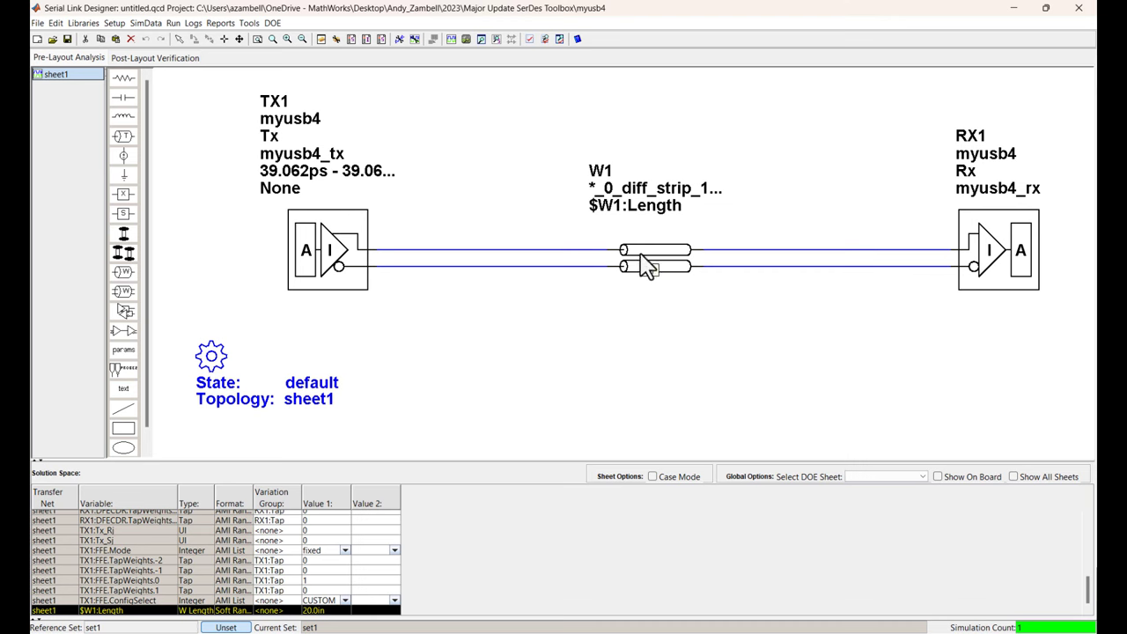
click(333, 608)
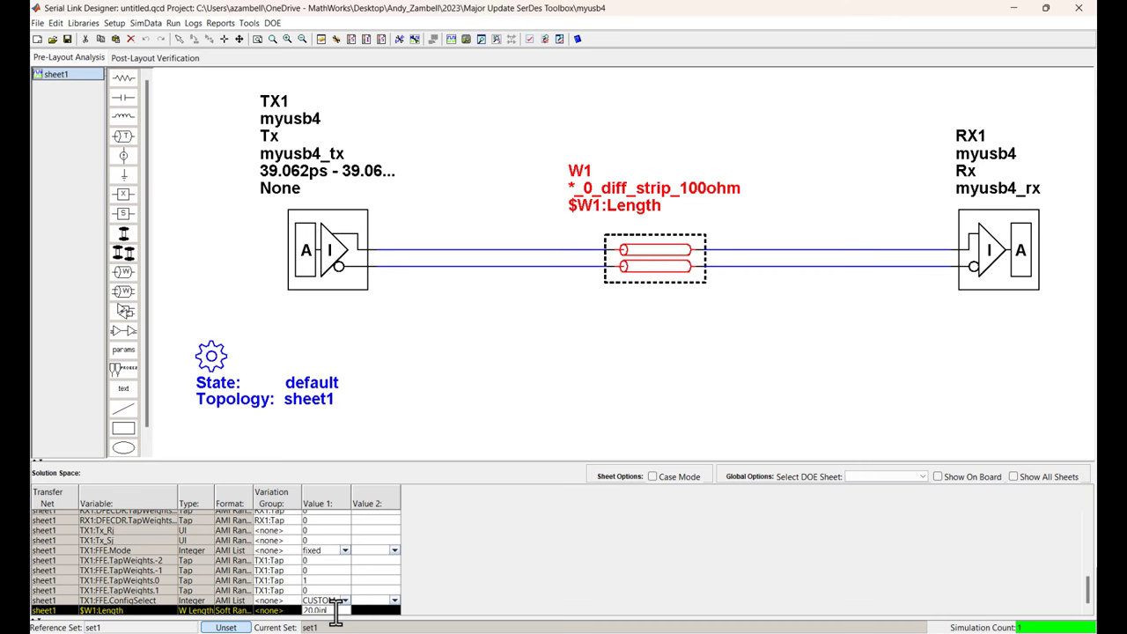
drag(334, 611, 302, 609)
text(2in)
key(Tab)
text(4in)
key(Tab)
text(6in)
key(Tab)
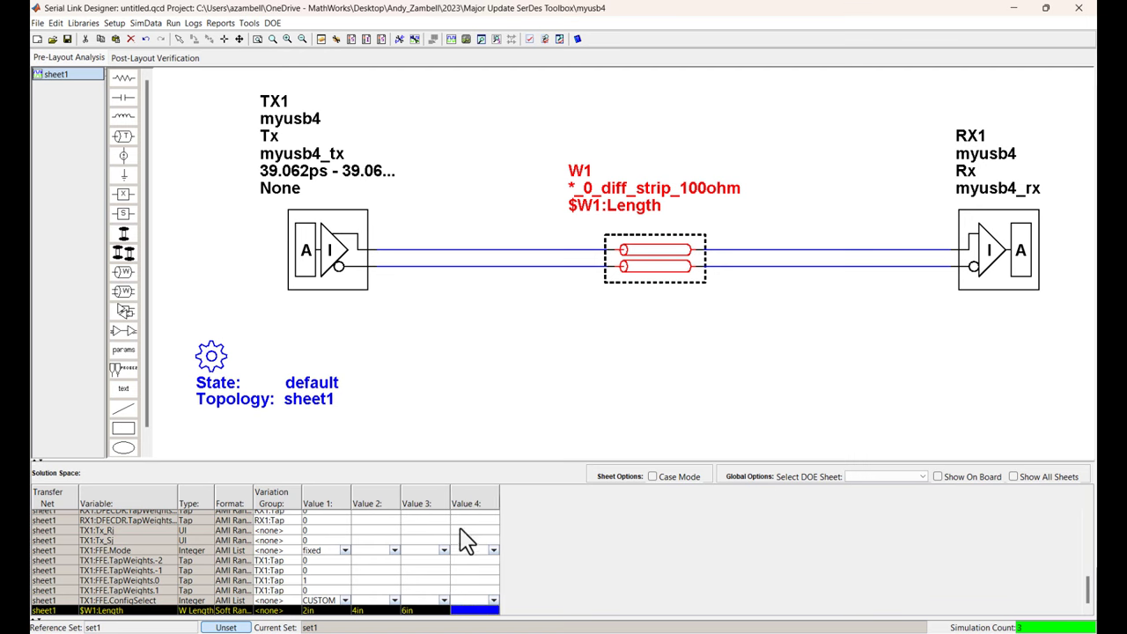
text(8in)
key(Tab)
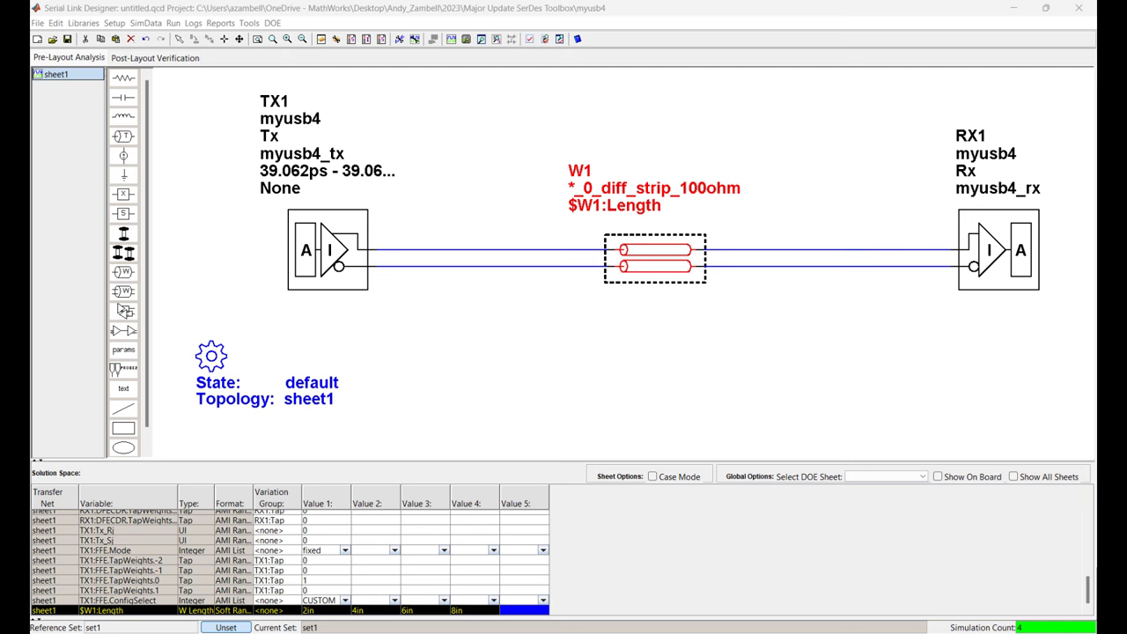
click(695, 367)
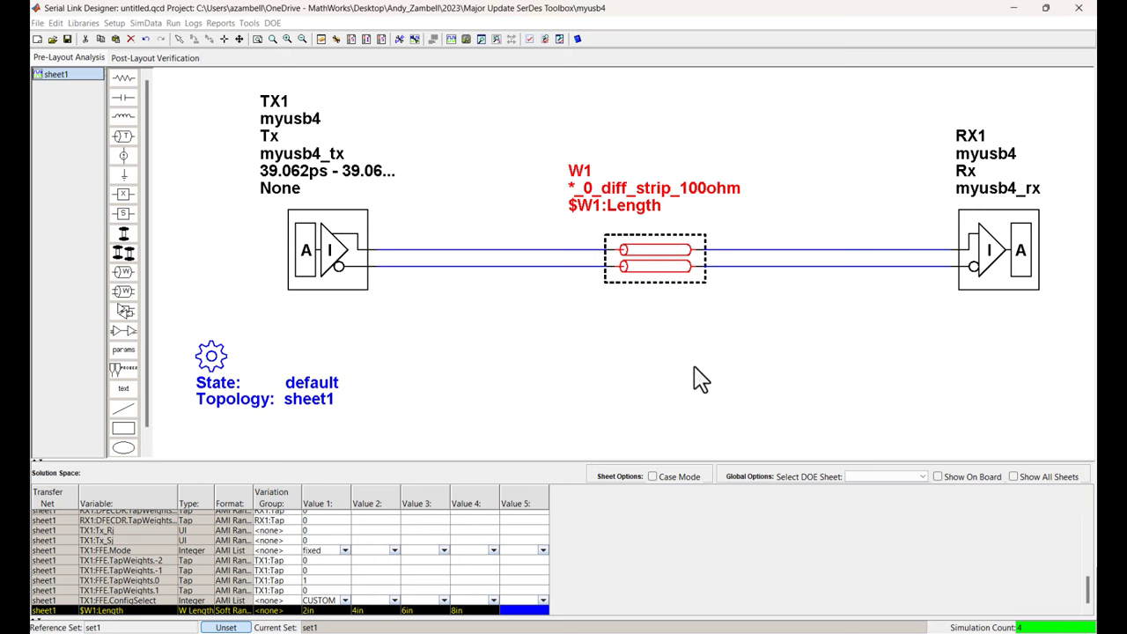
Save the project, enable Include Time Domain Analysis, and run the prelayout channel analysis.
click(449, 42)
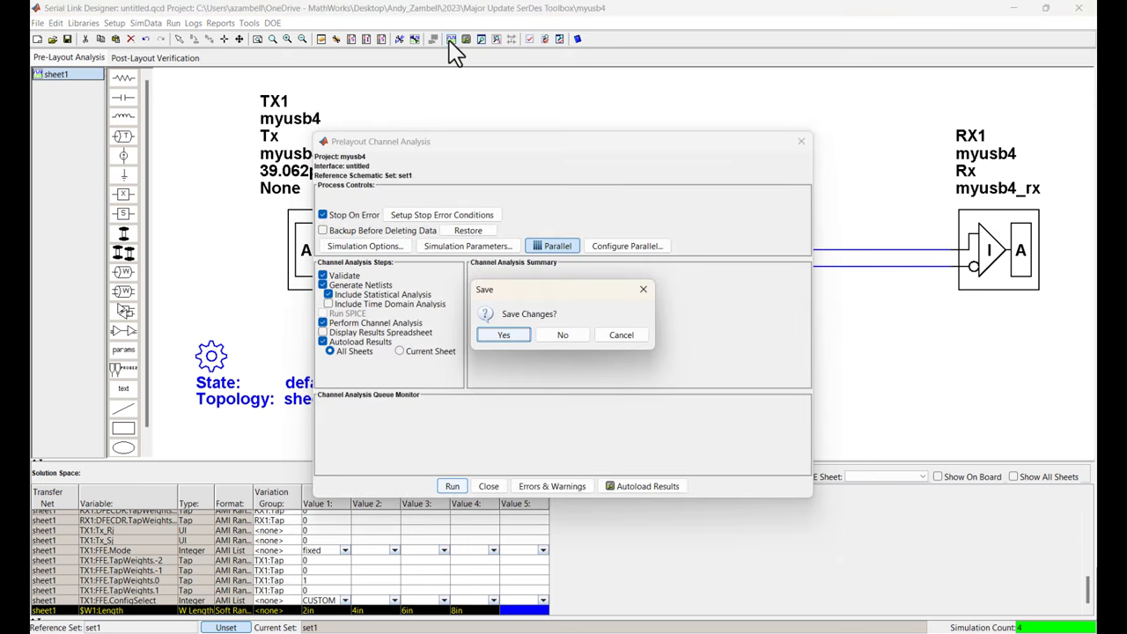
click(503, 336)
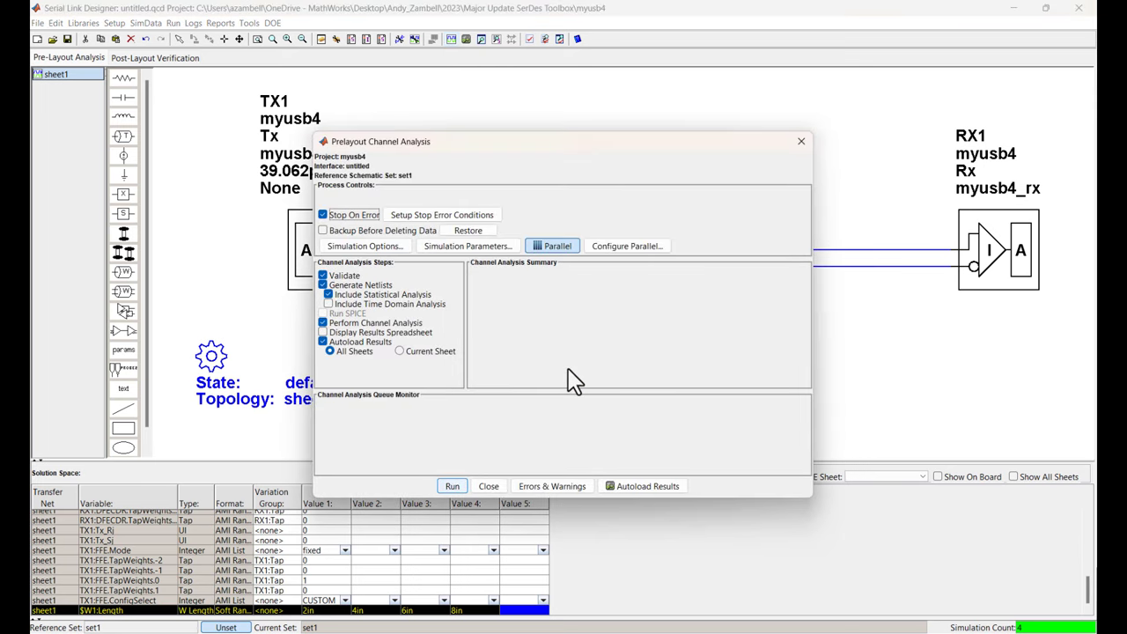
click(349, 305)
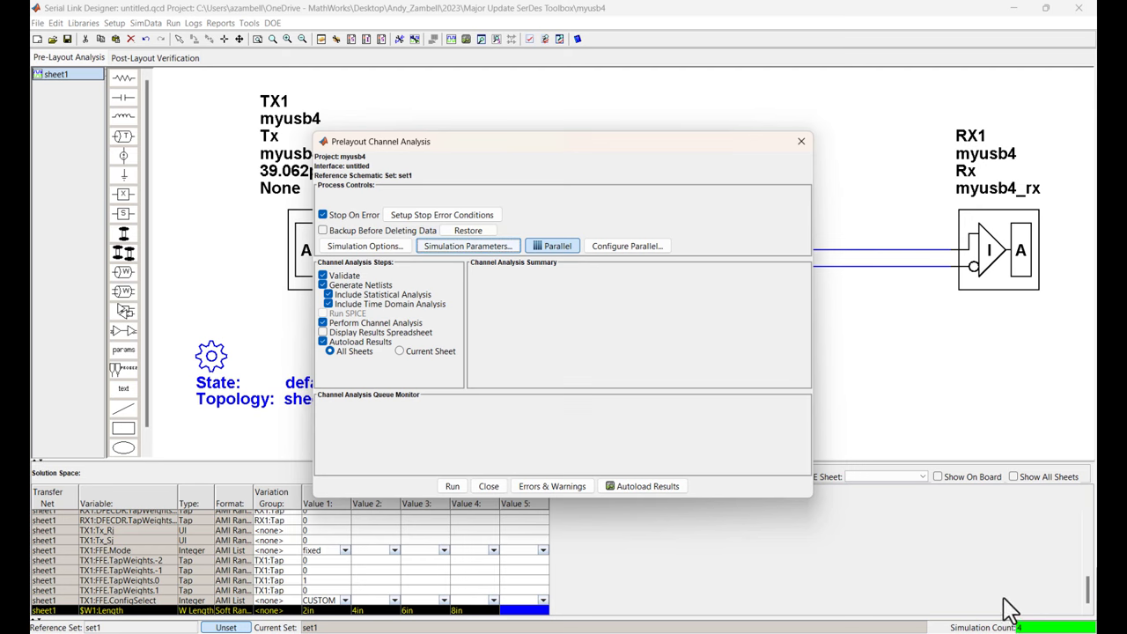
click(452, 487)
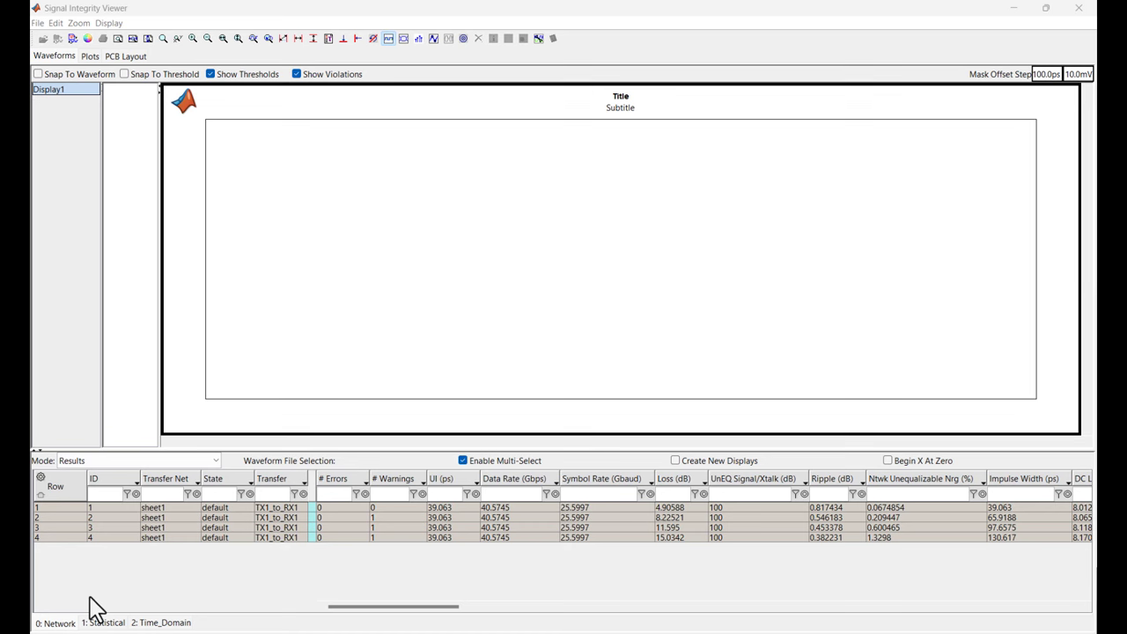
Review the statistical, time-domain and network loss metric tabs, returning to network loss.
click(100, 623)
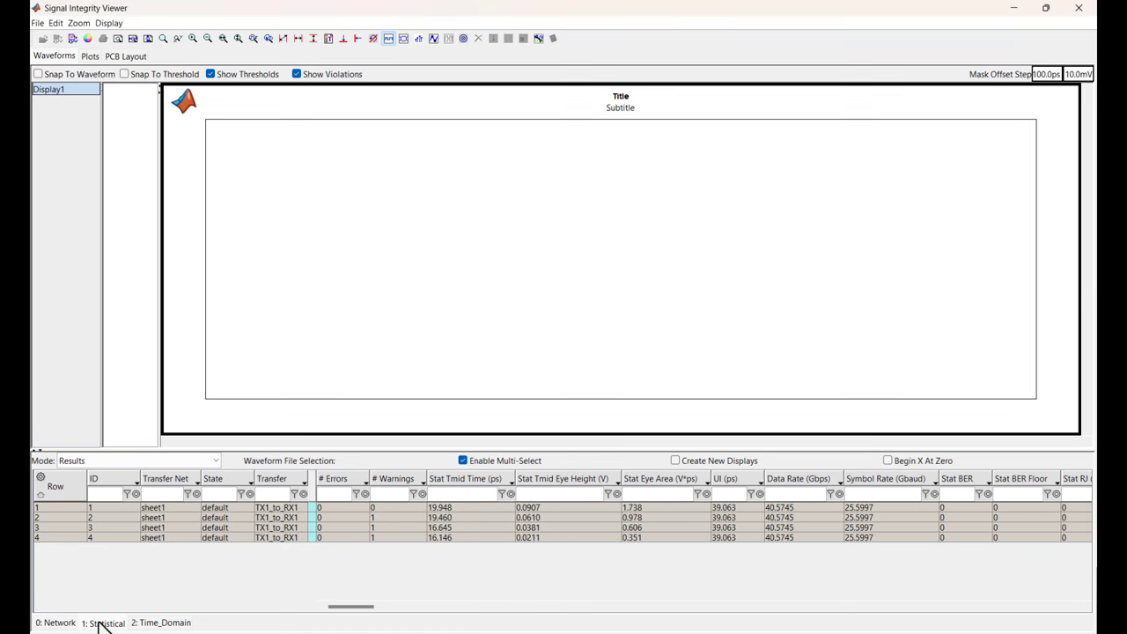
click(157, 623)
click(66, 623)
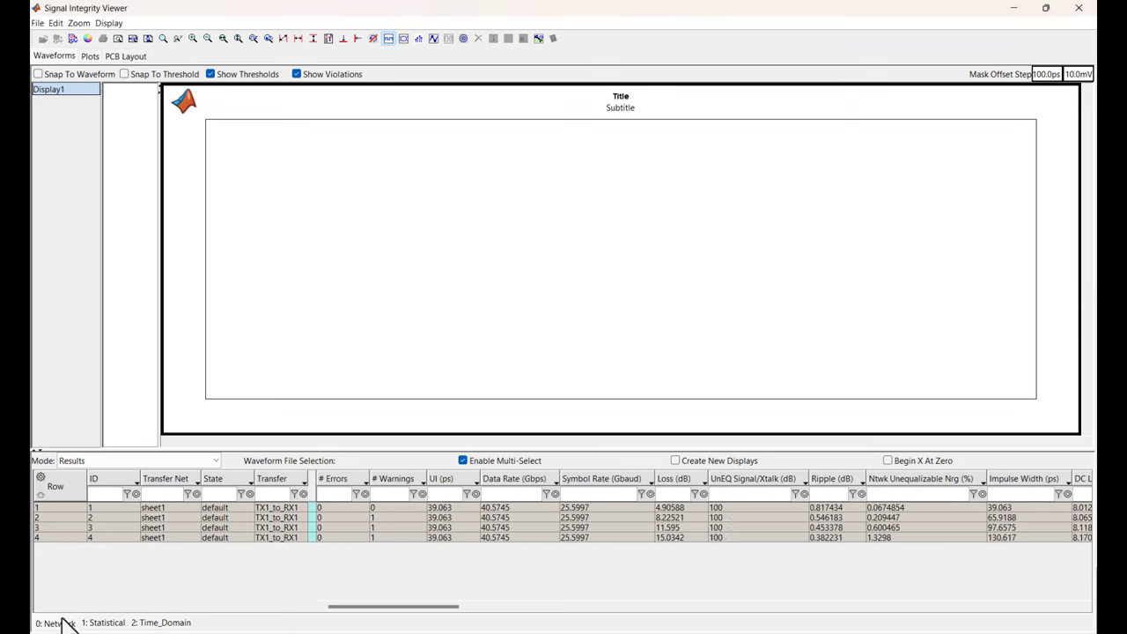
Plot the SDD insertion loss for all four trace lengths, then view statistical eye heights.
click(162, 508)
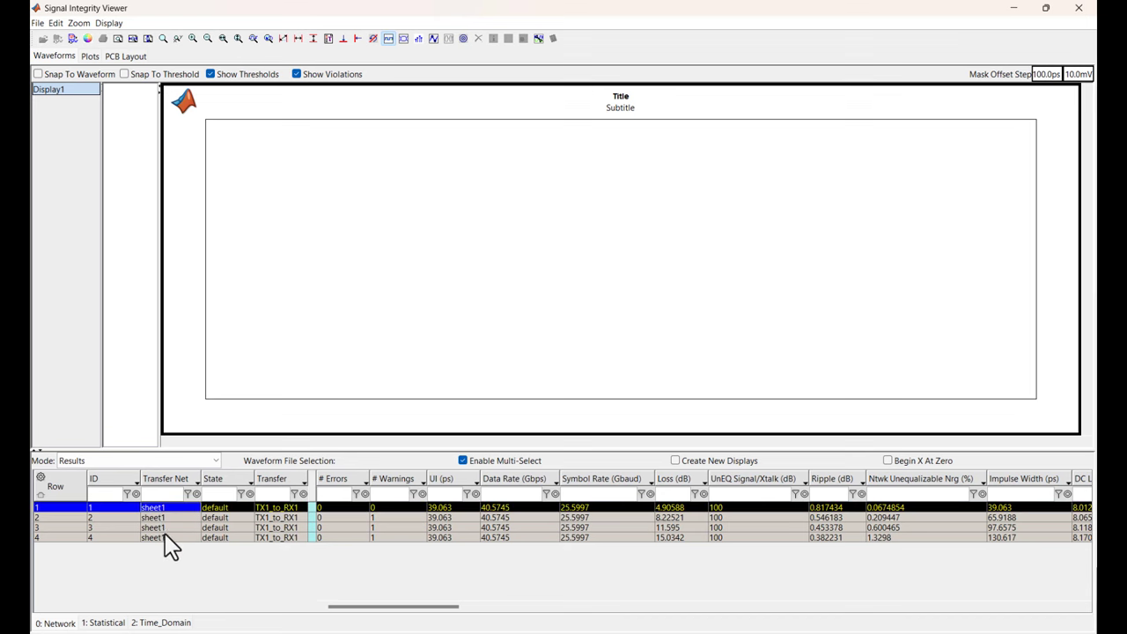
shift+click(165, 536)
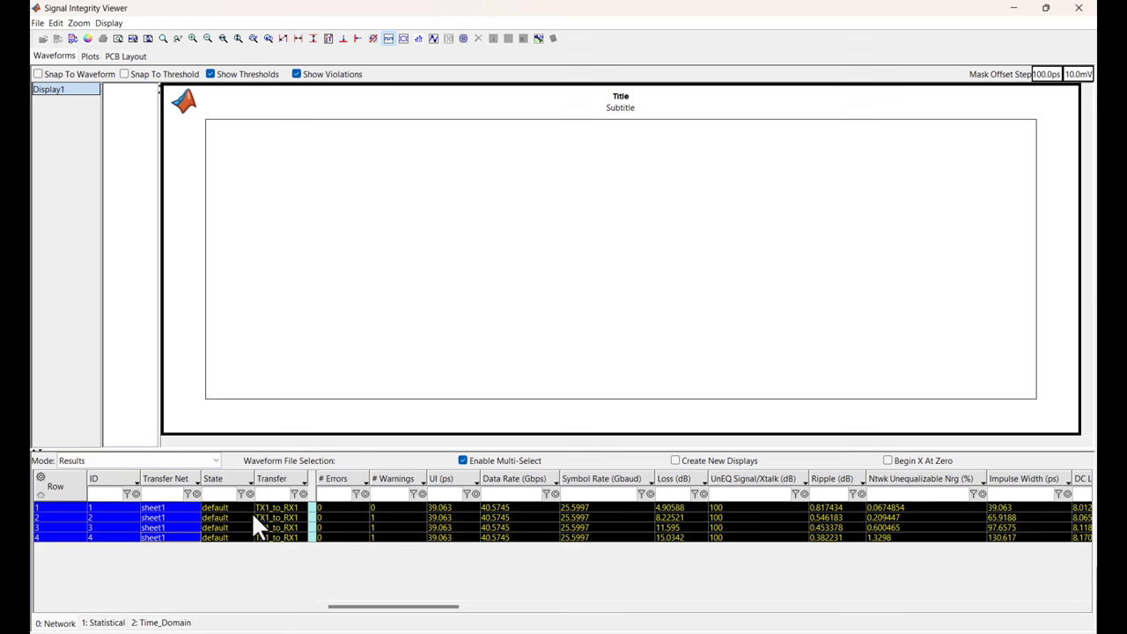
right_click(181, 517)
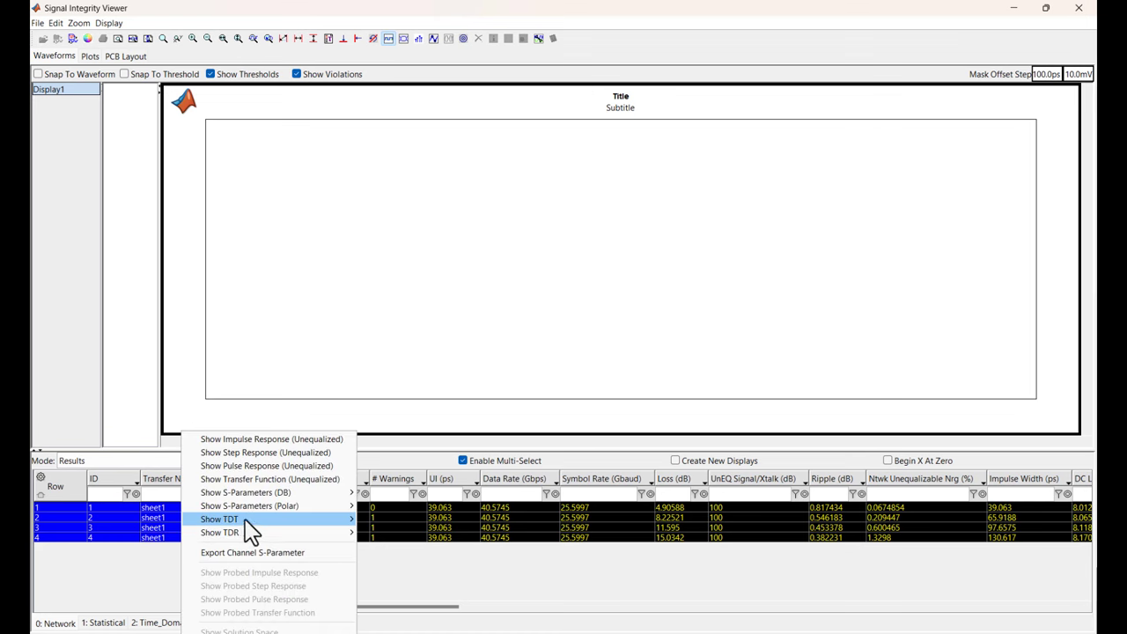
mouse_move(326, 495)
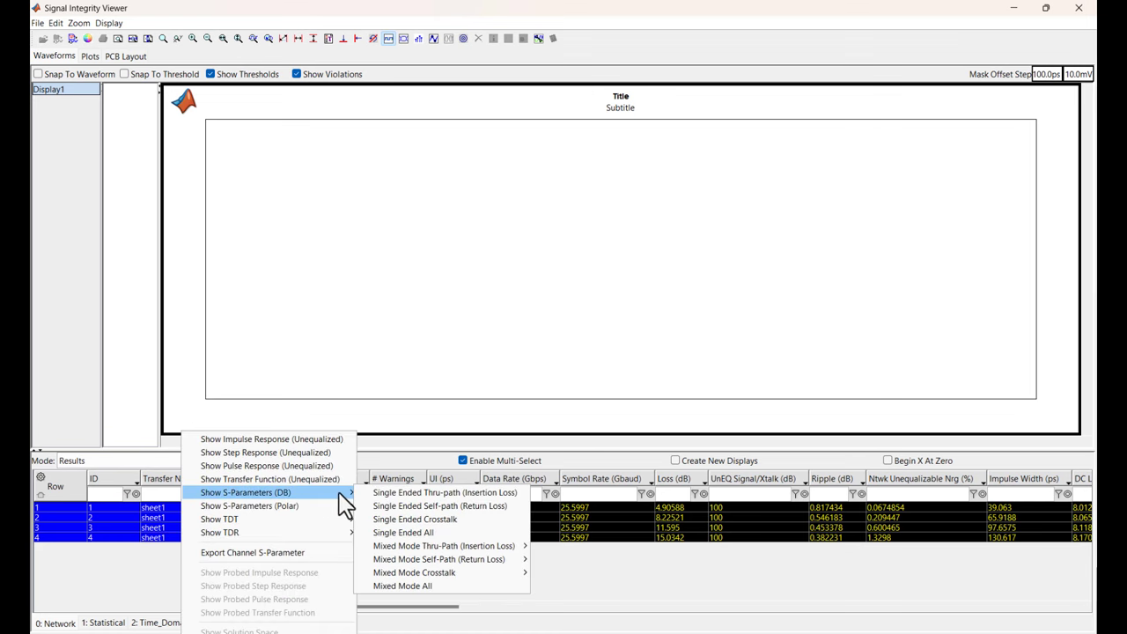
mouse_move(485, 548)
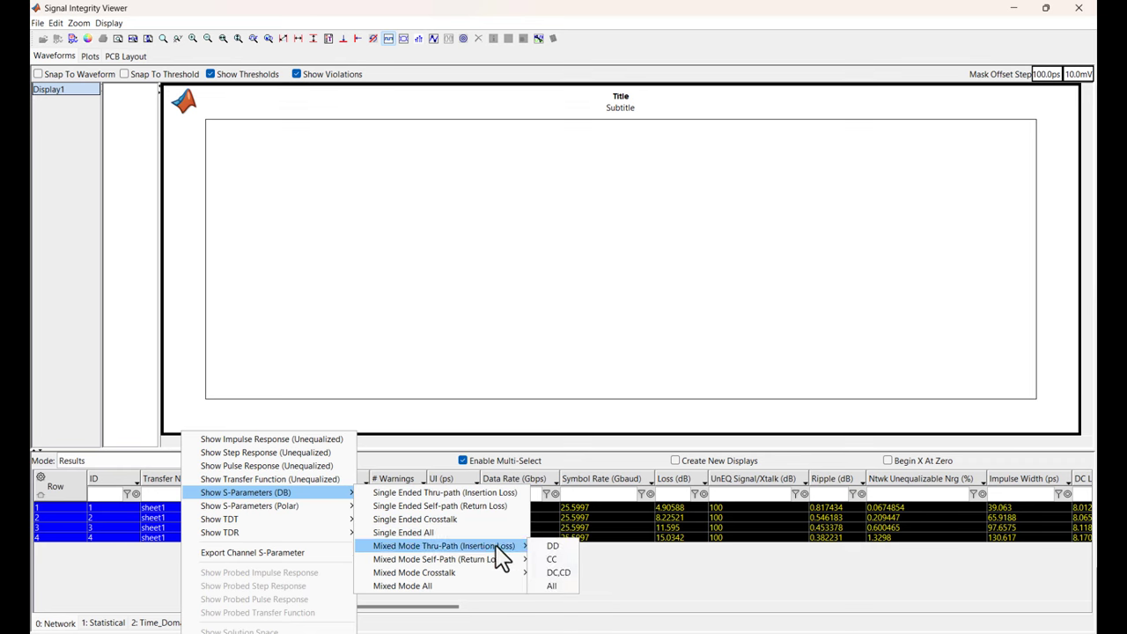
click(552, 559)
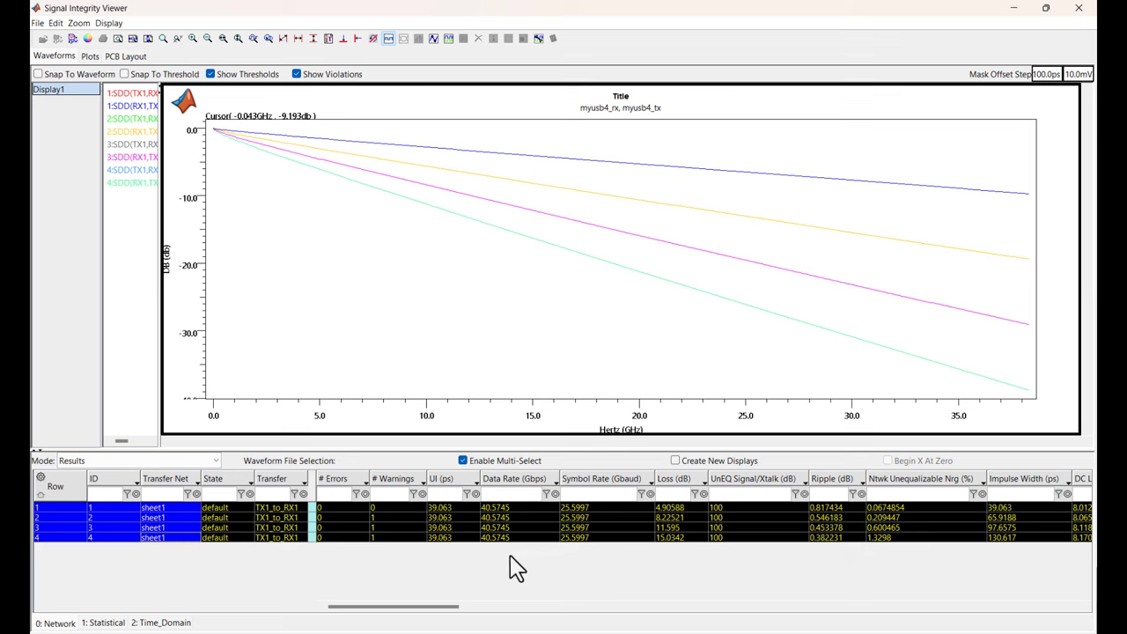
click(106, 624)
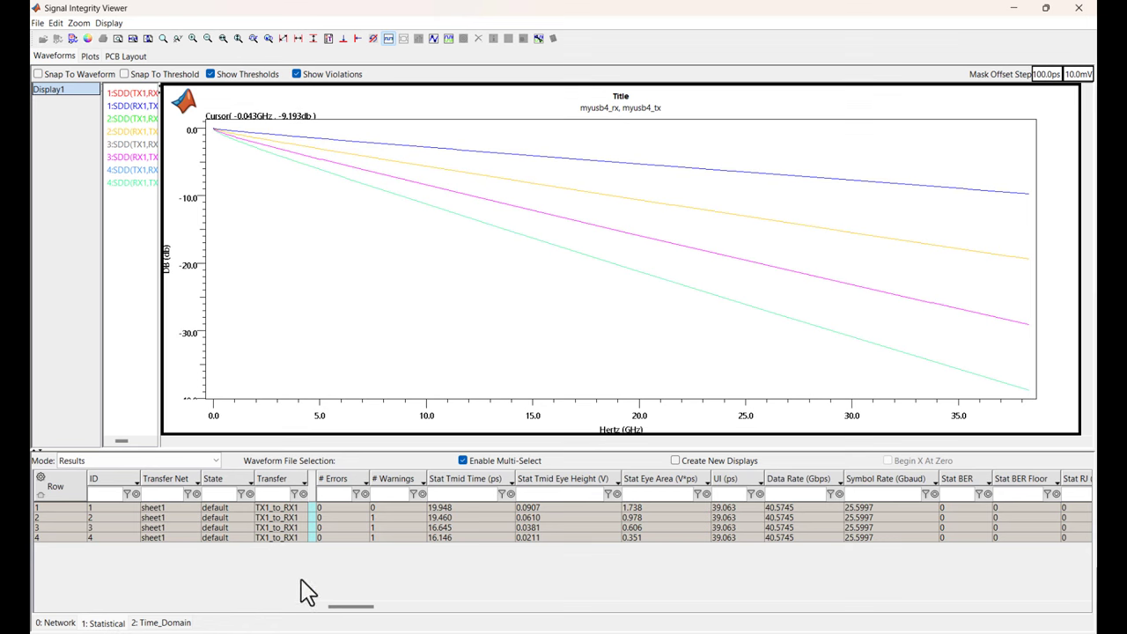
Add Display2 with result 1's statistical eye and bathtub curves, then view time-domain eye heights.
right_click(49, 92)
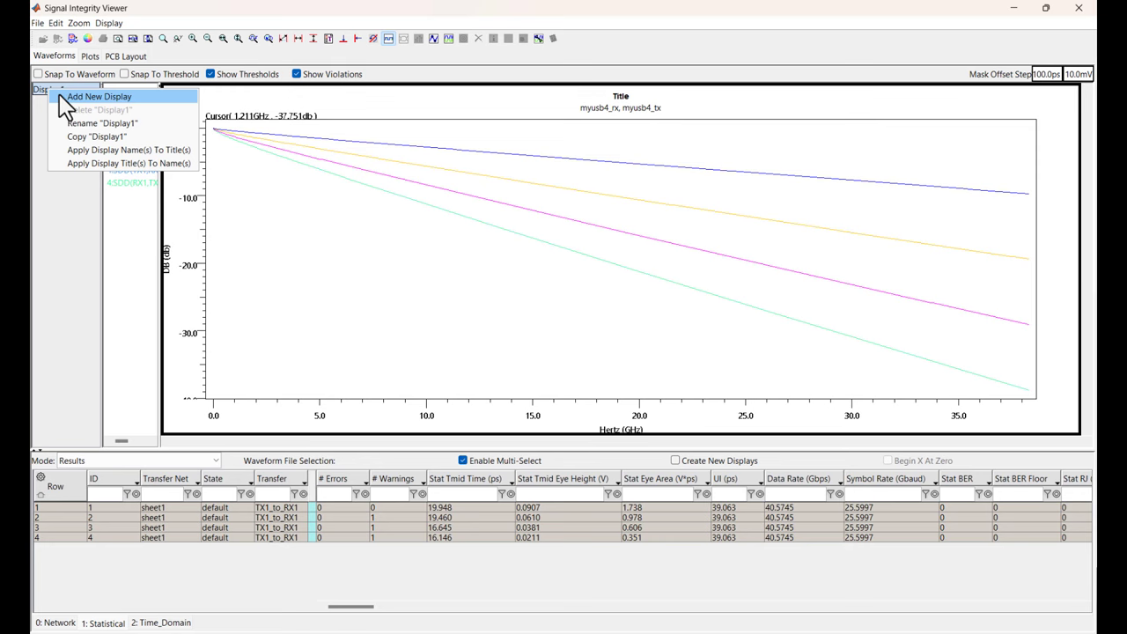
click(92, 97)
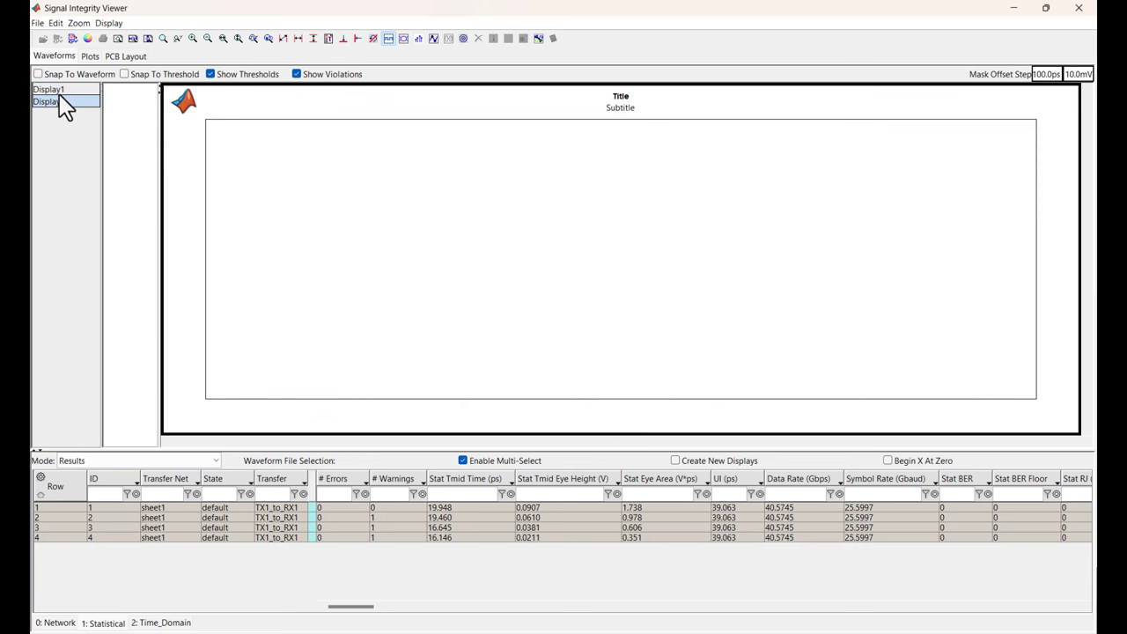
right_click(201, 505)
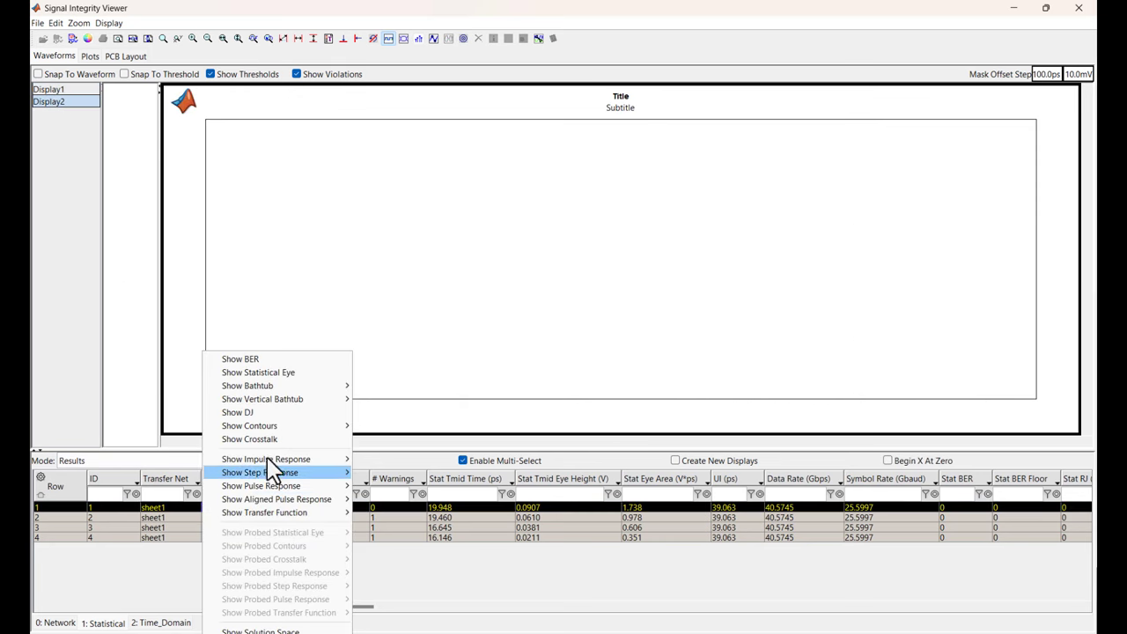
click(264, 358)
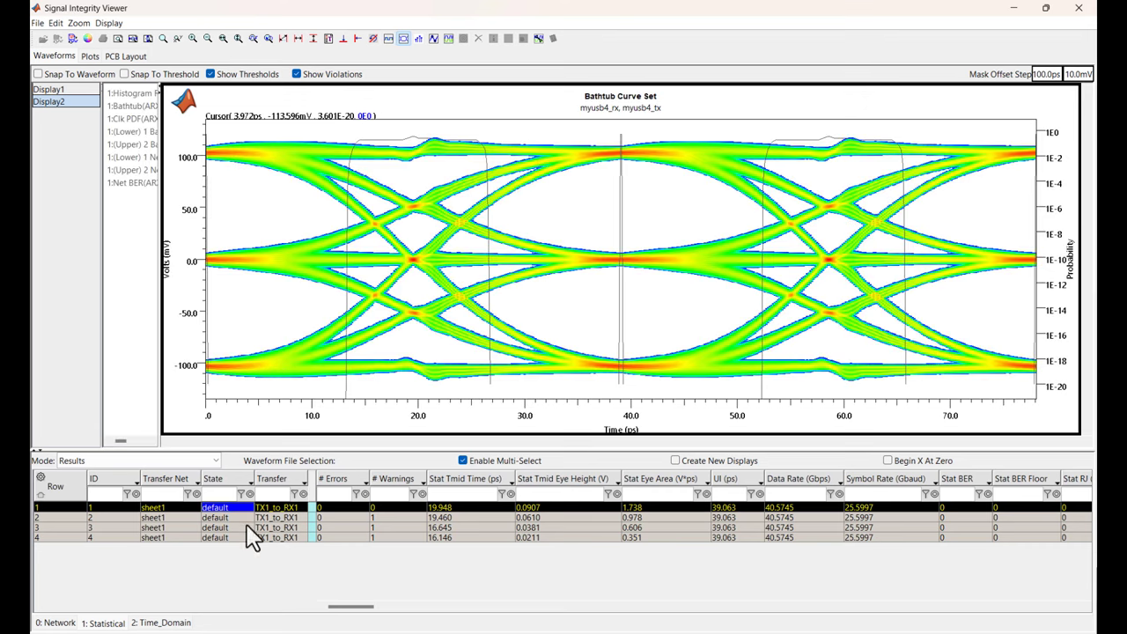
click(175, 623)
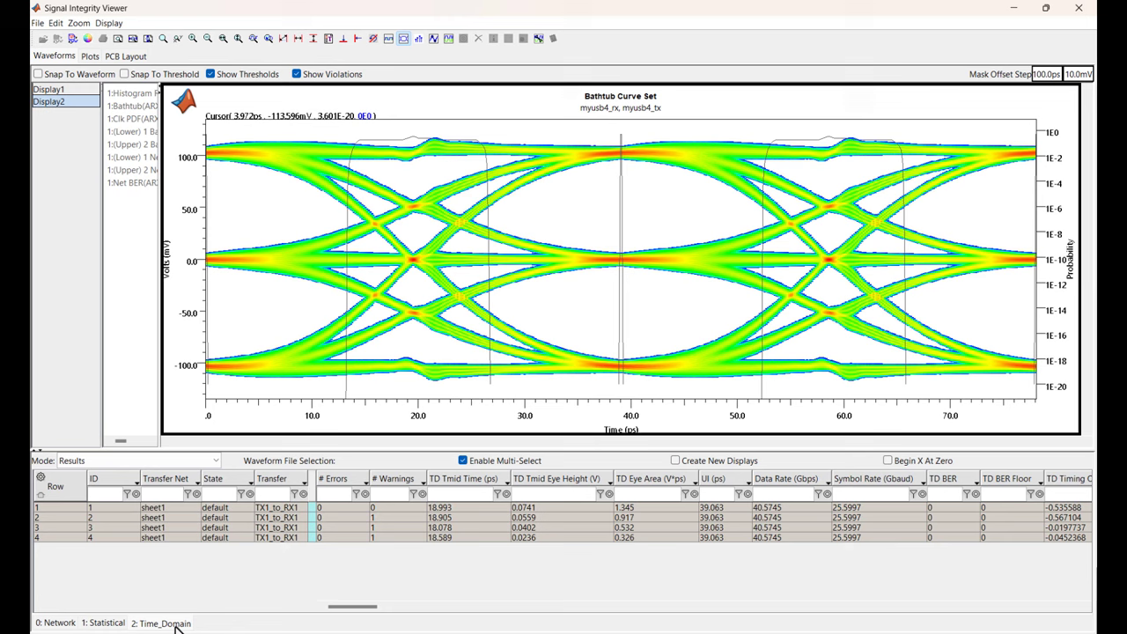
Enable Create New Displays and show result 1's persistent time-domain eye.
click(676, 461)
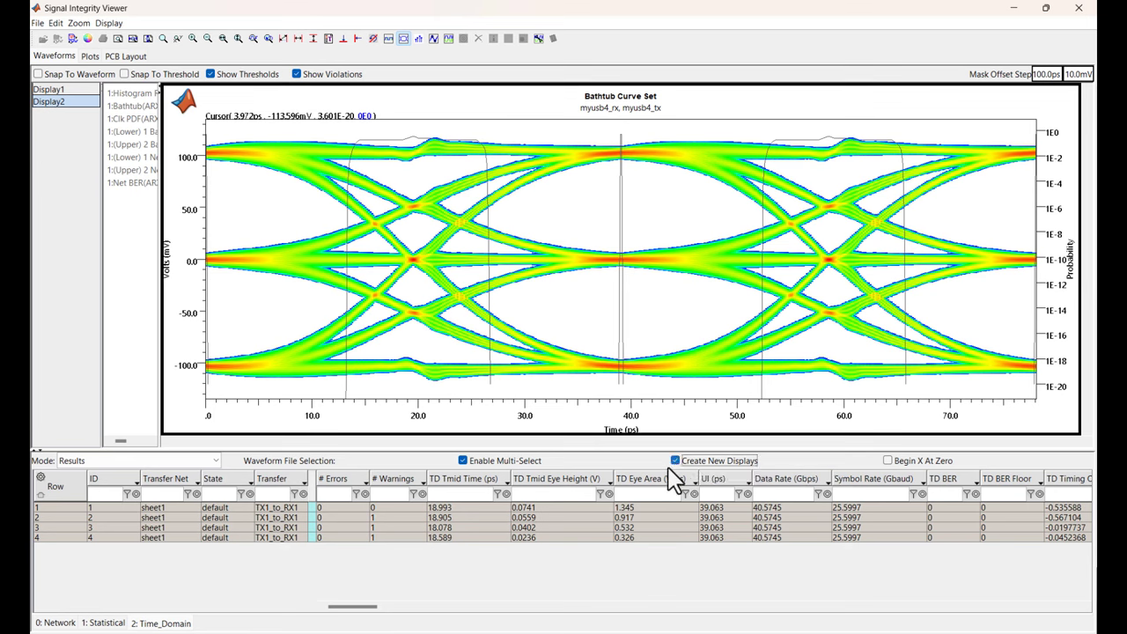
right_click(129, 509)
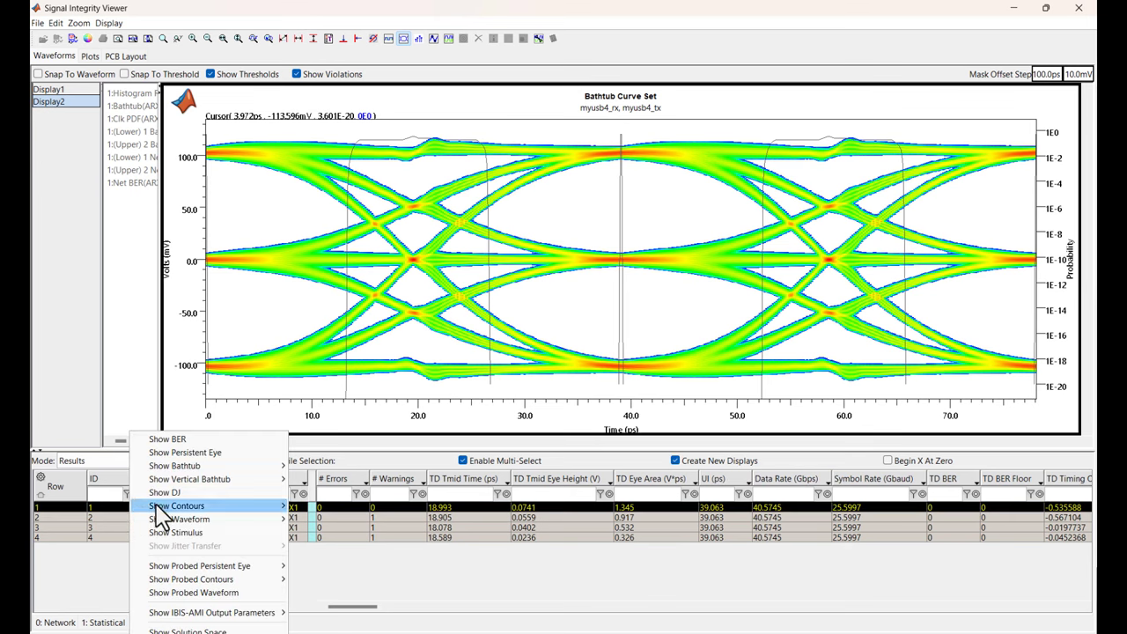
click(233, 452)
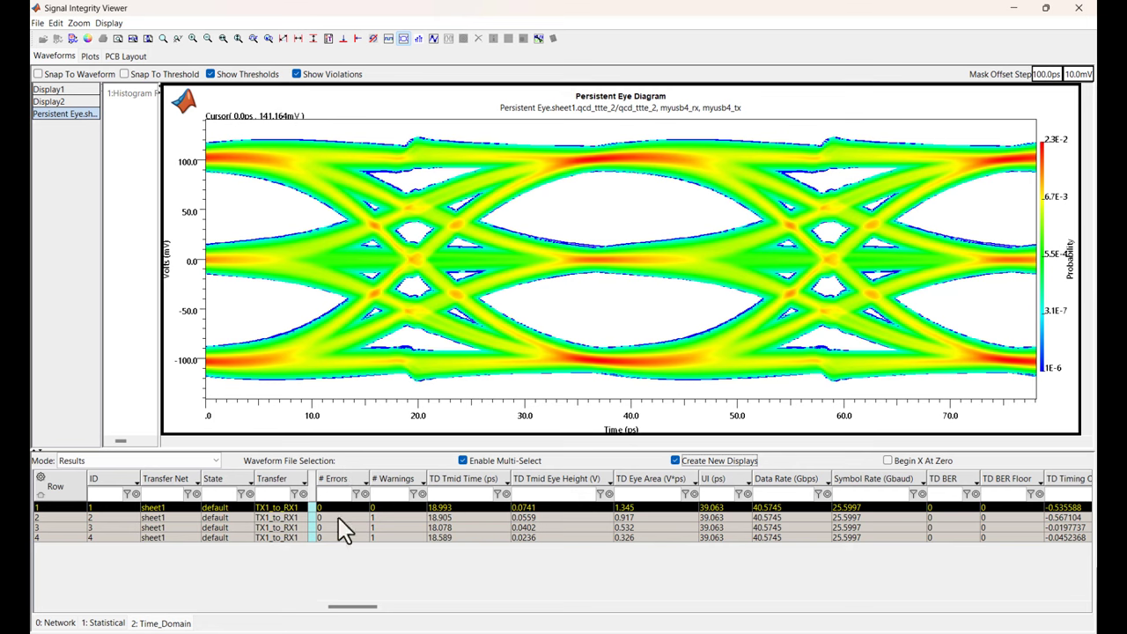
Compare the metric tabs and the bathtub, insertion loss and persistent eye displays.
click(115, 623)
click(56, 622)
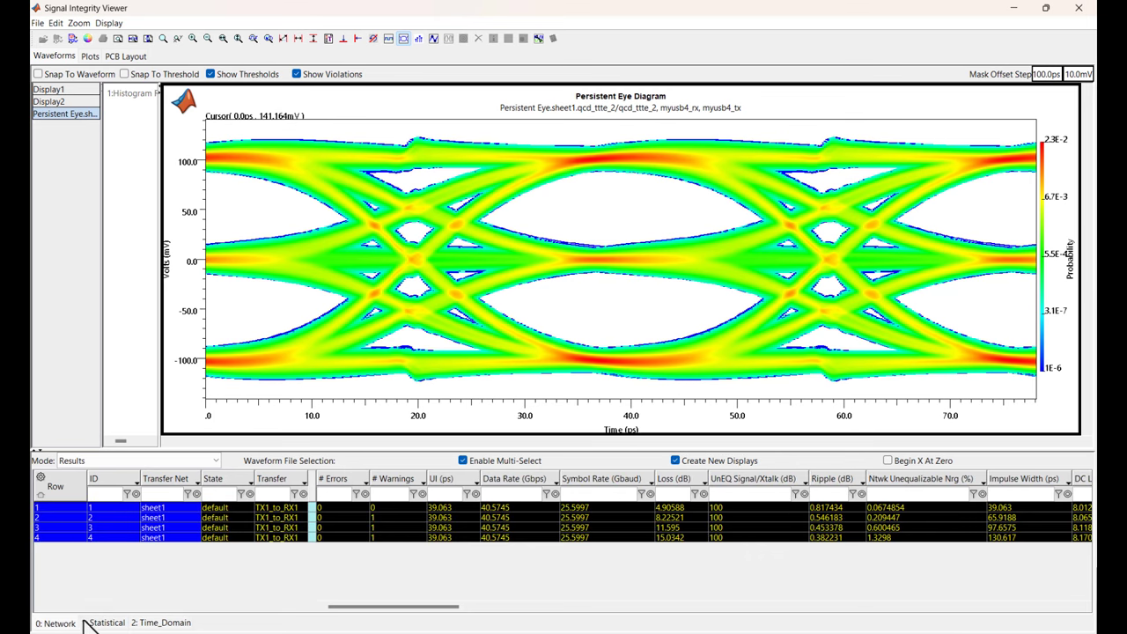
click(92, 623)
click(146, 622)
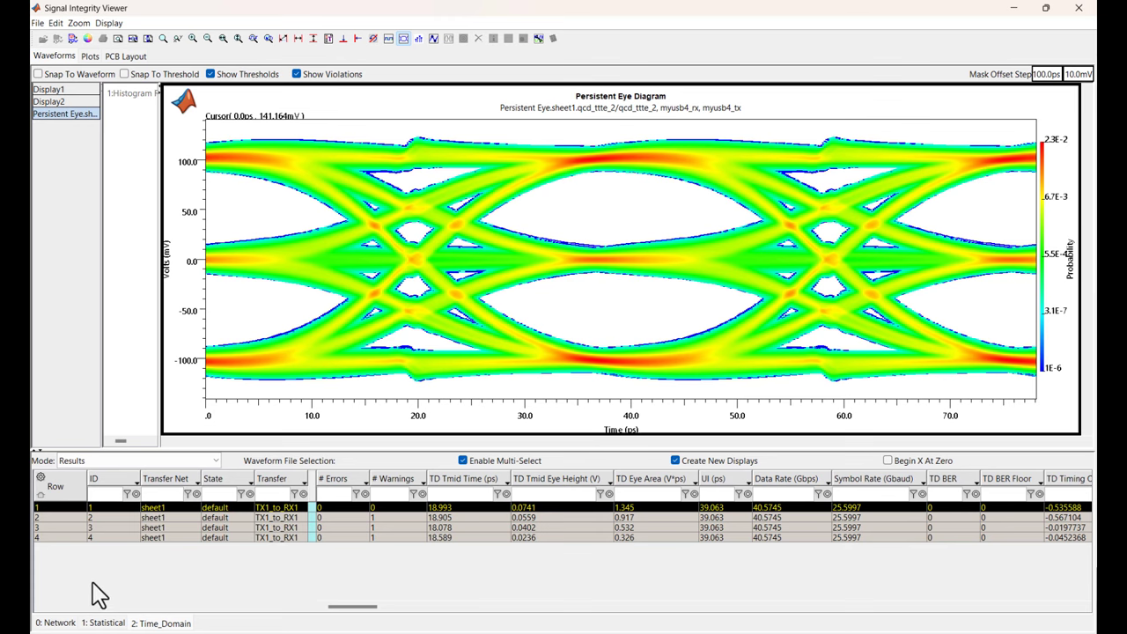
click(58, 101)
click(58, 90)
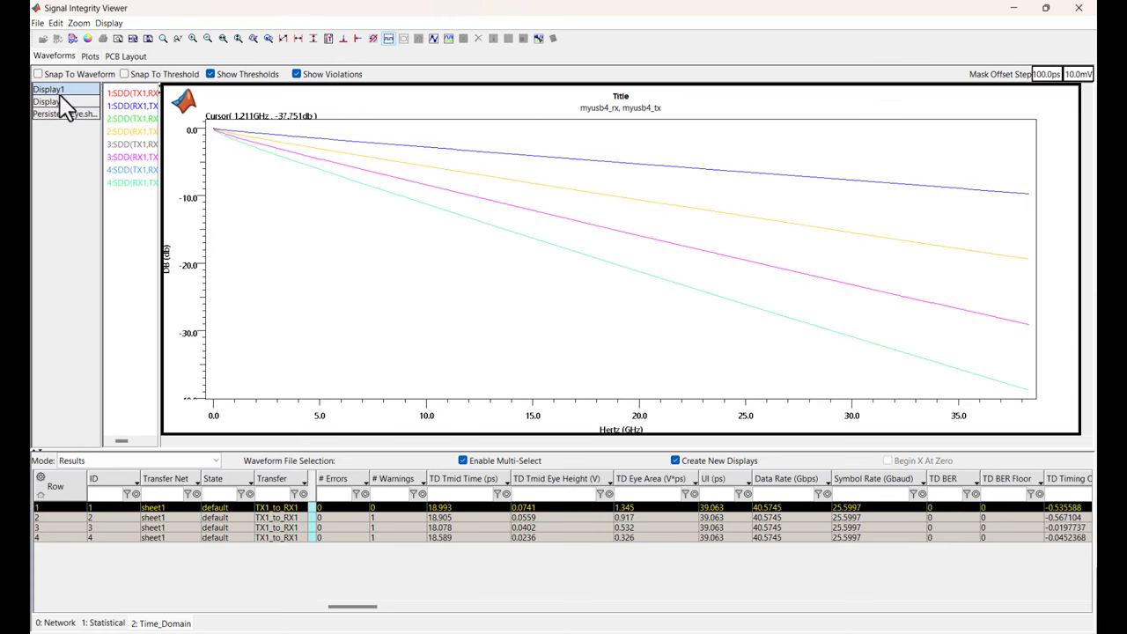
click(61, 101)
click(62, 114)
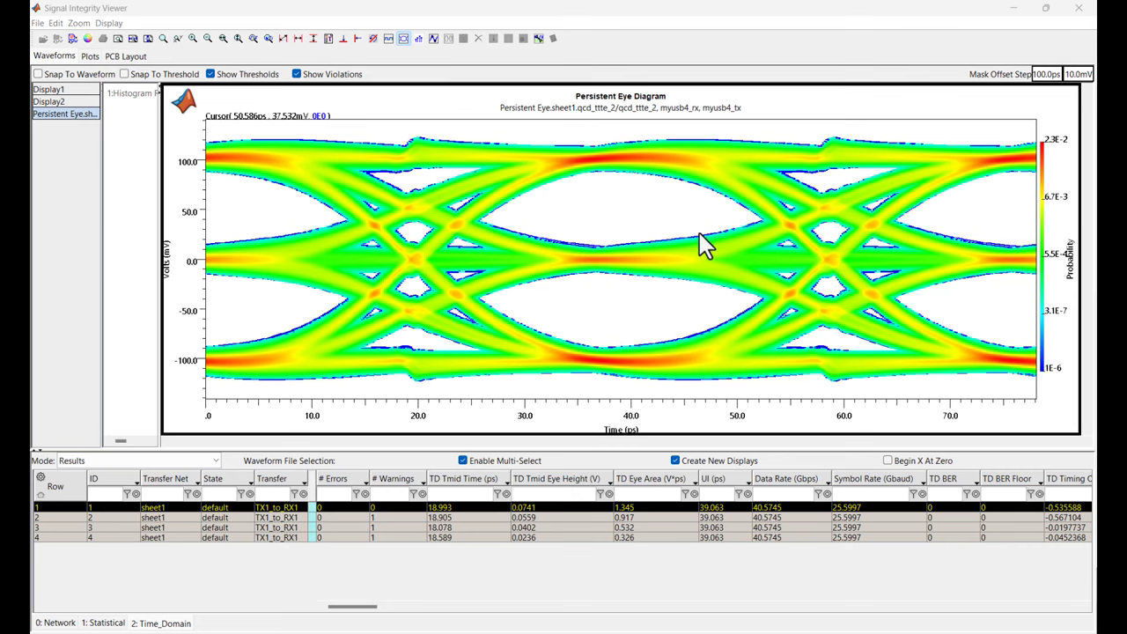
Return to the Signal Integrity Link window and load the myusb4 project.
mouse_move(618, 626)
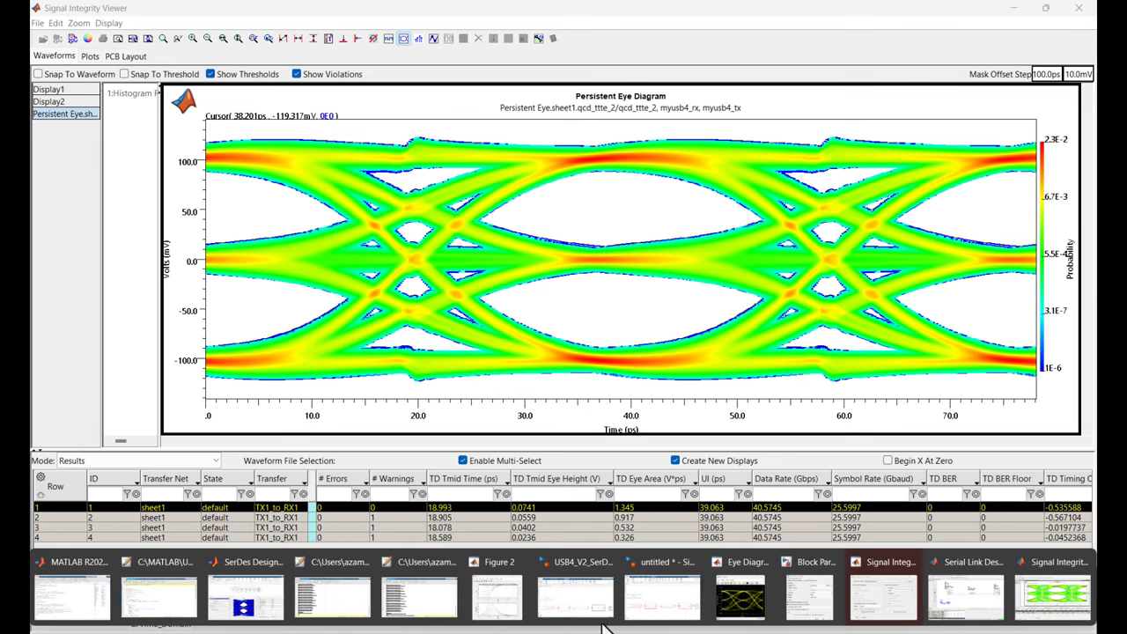
click(873, 584)
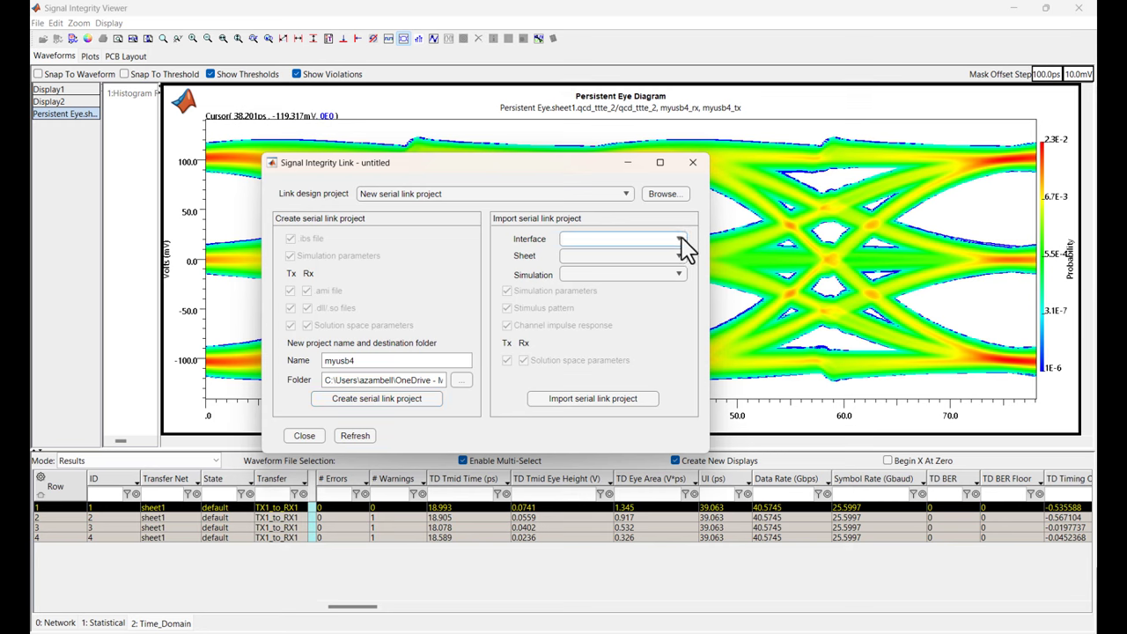
click(357, 436)
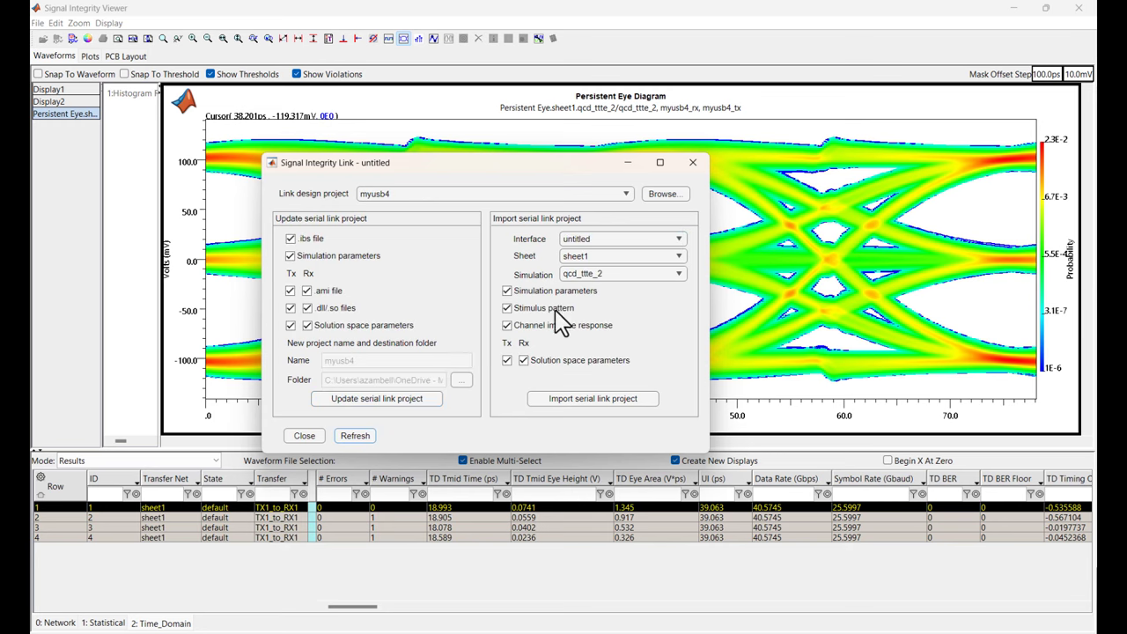